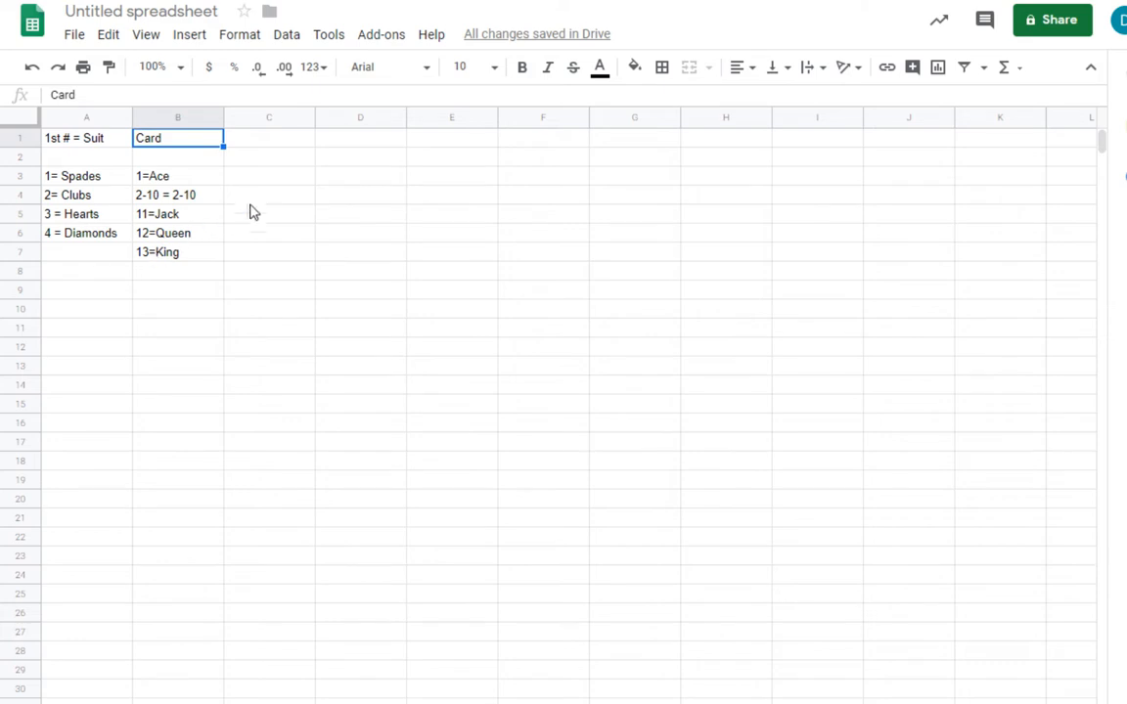
Enter the formula =RANDBETWEEN(1,4) in cell D1 to generate a random suit number
click(336, 149)
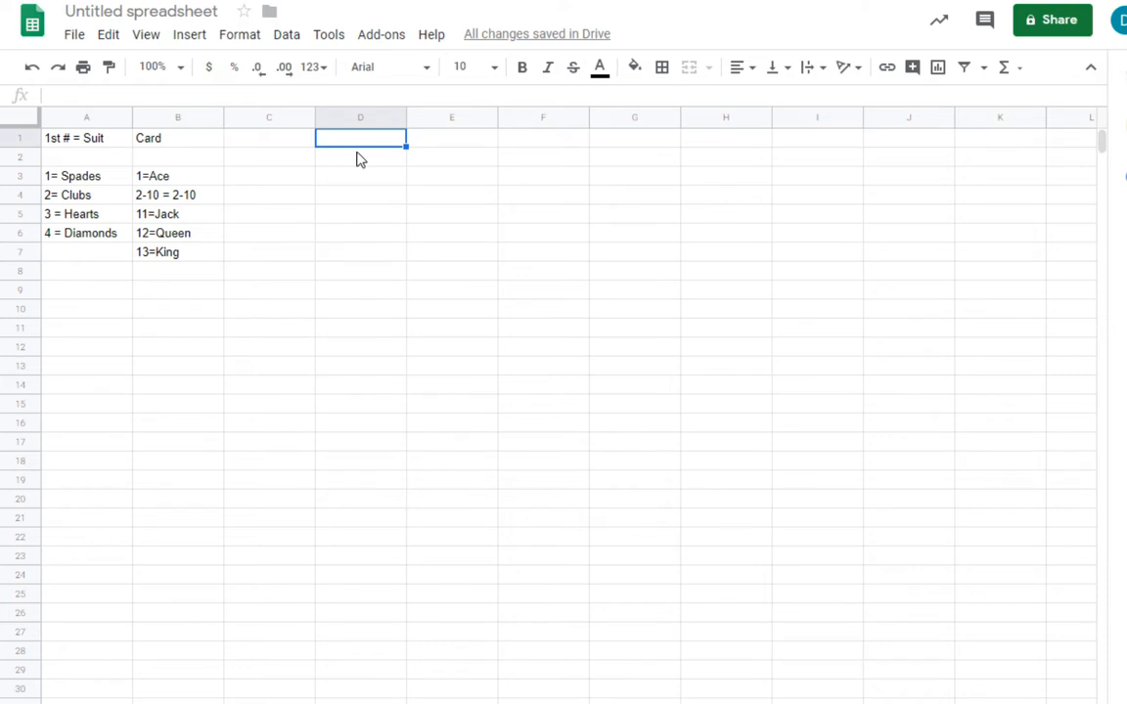
text(=)
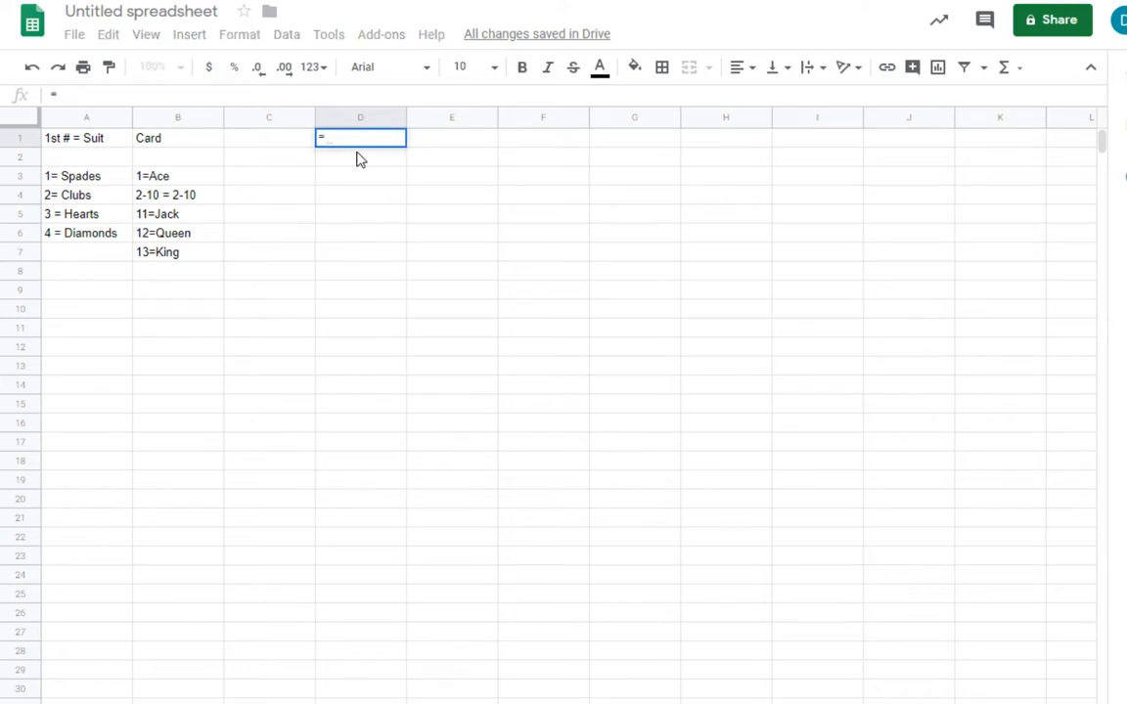
text(rand)
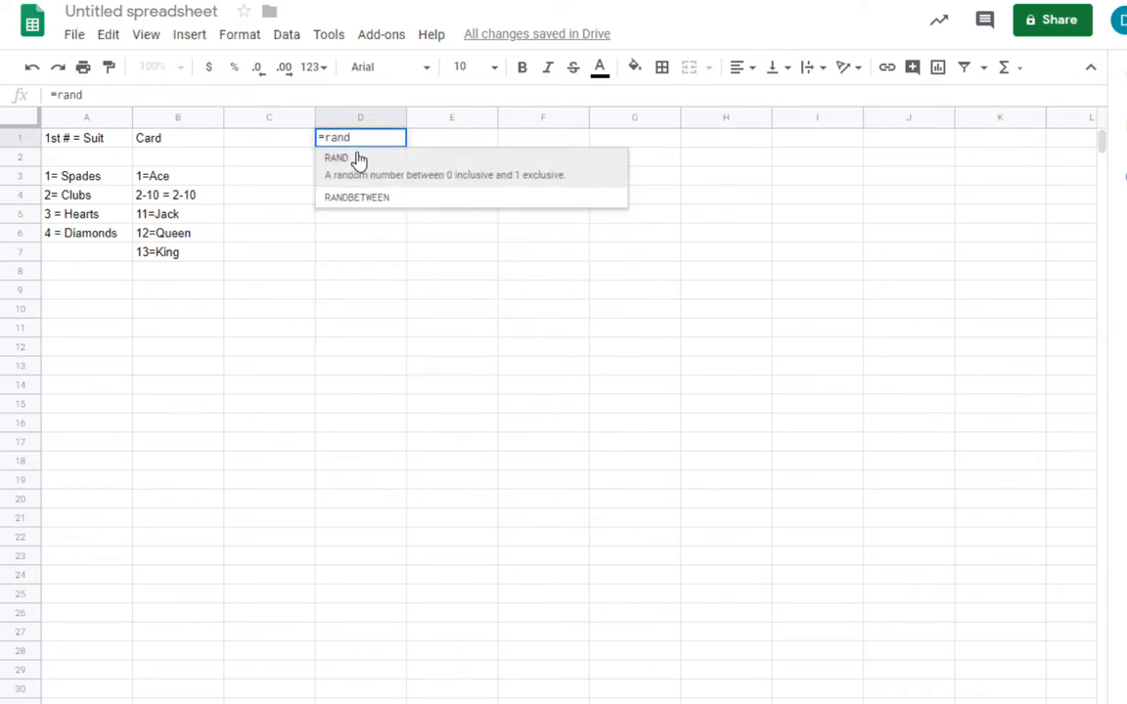
text(b)
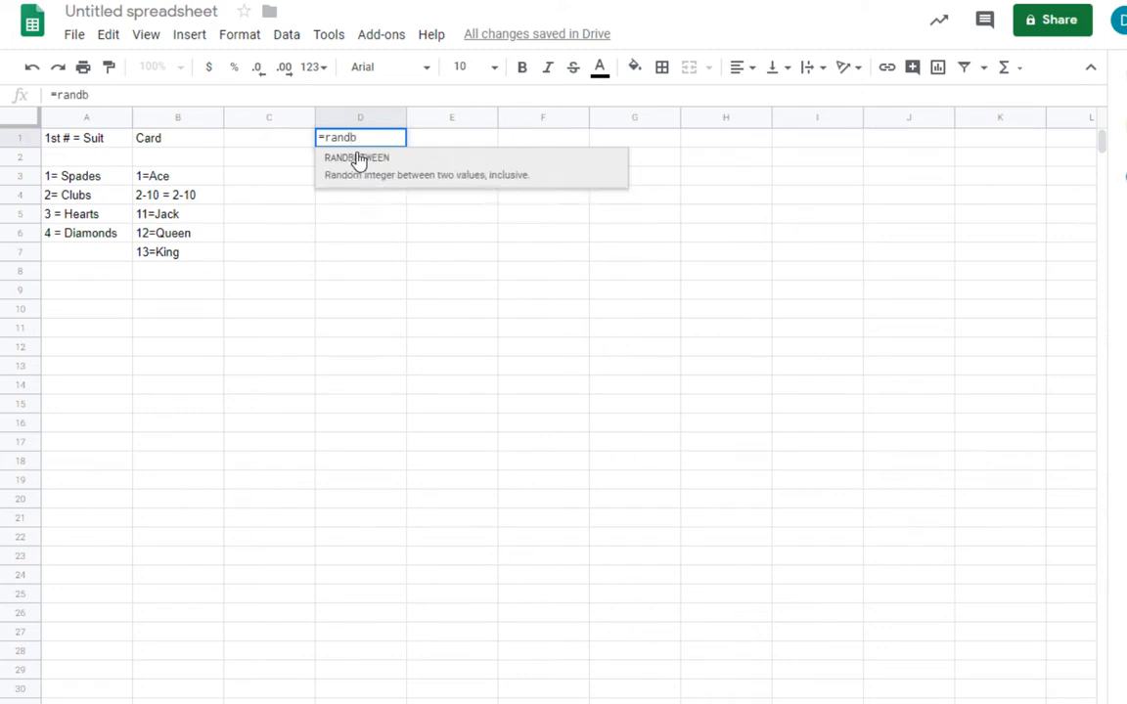
click(358, 159)
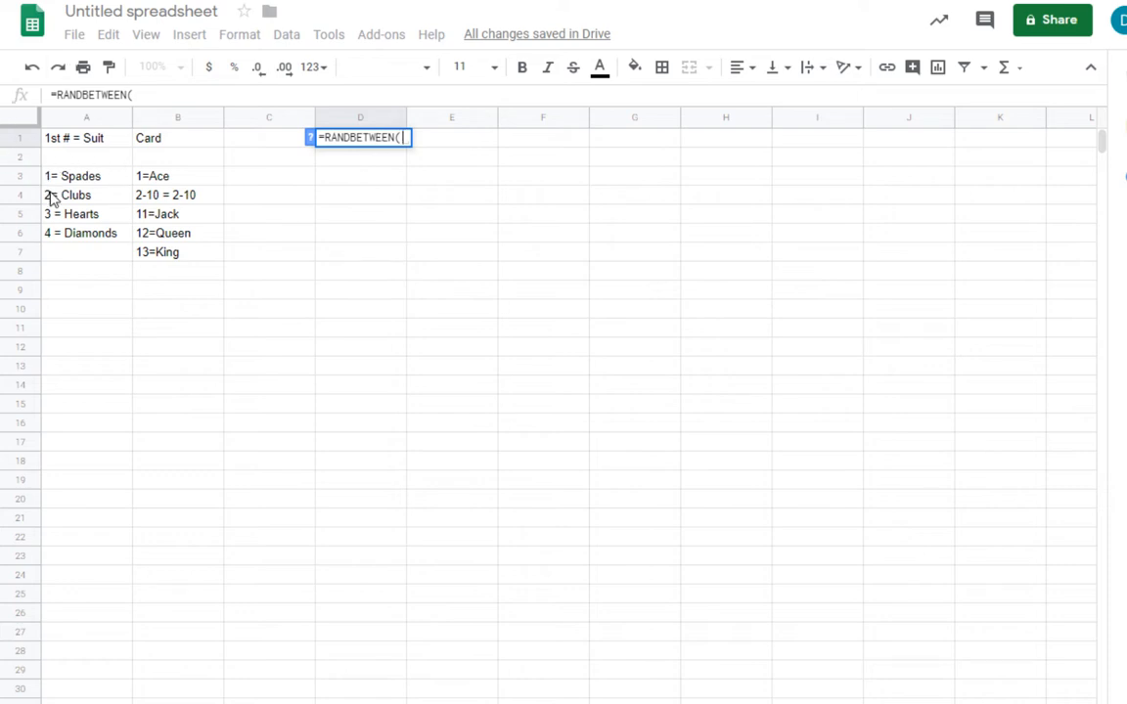
text(1)
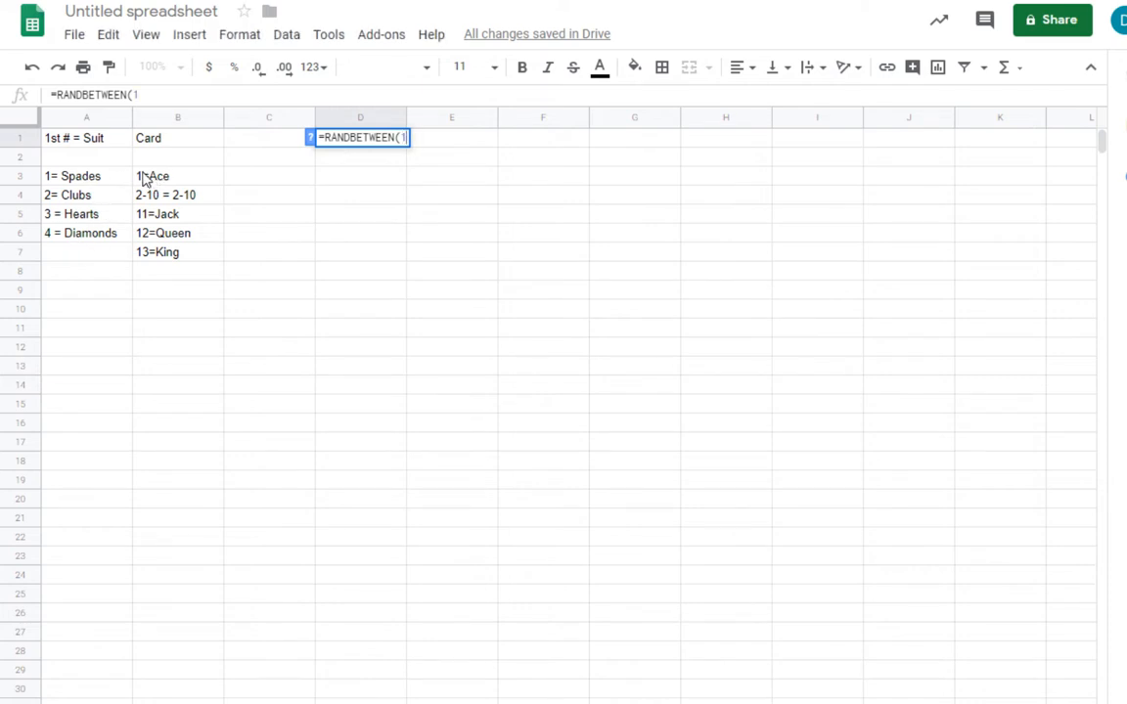
text(,4))
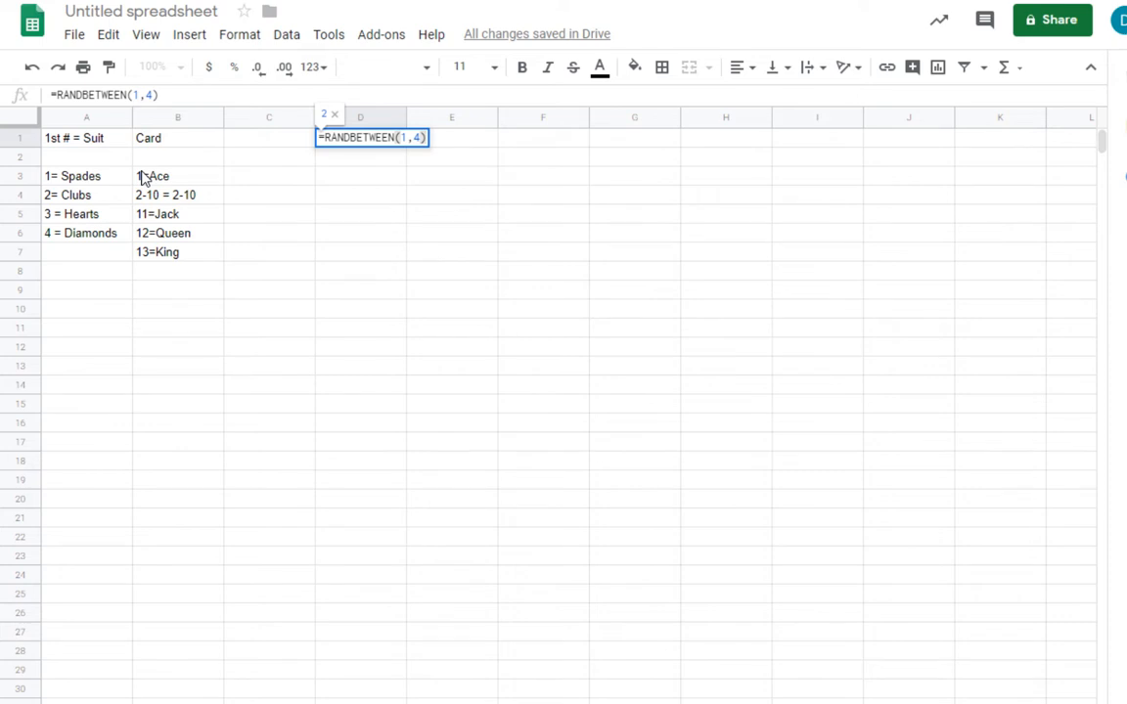
key(Return)
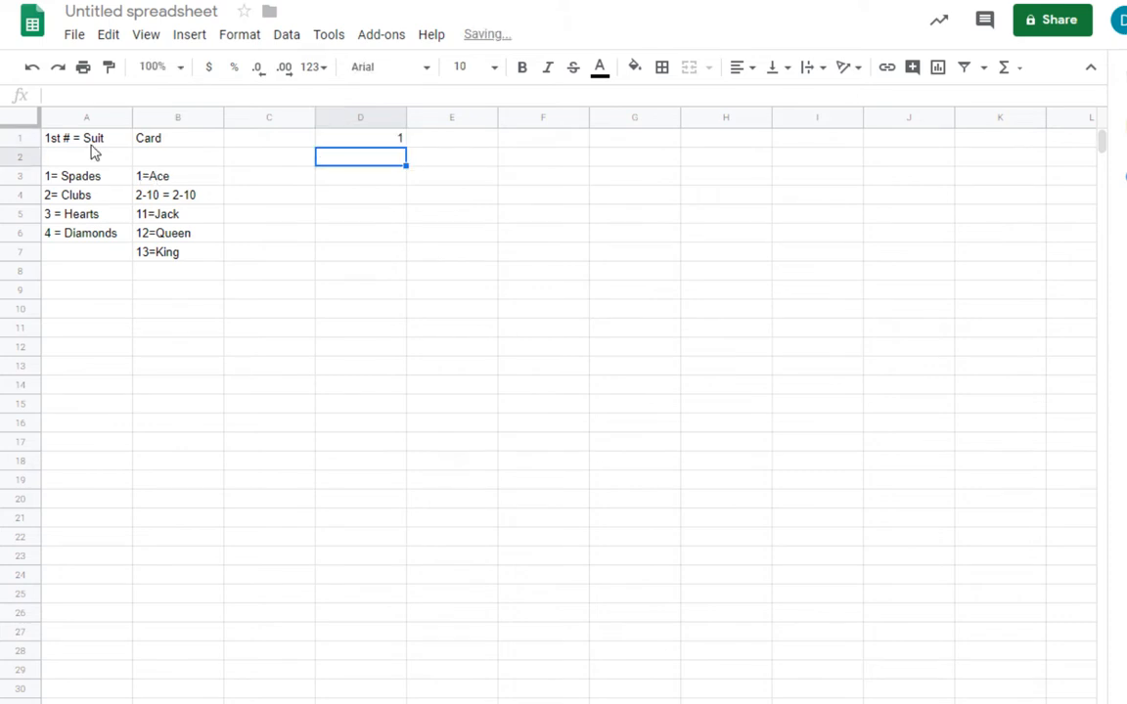
click(357, 142)
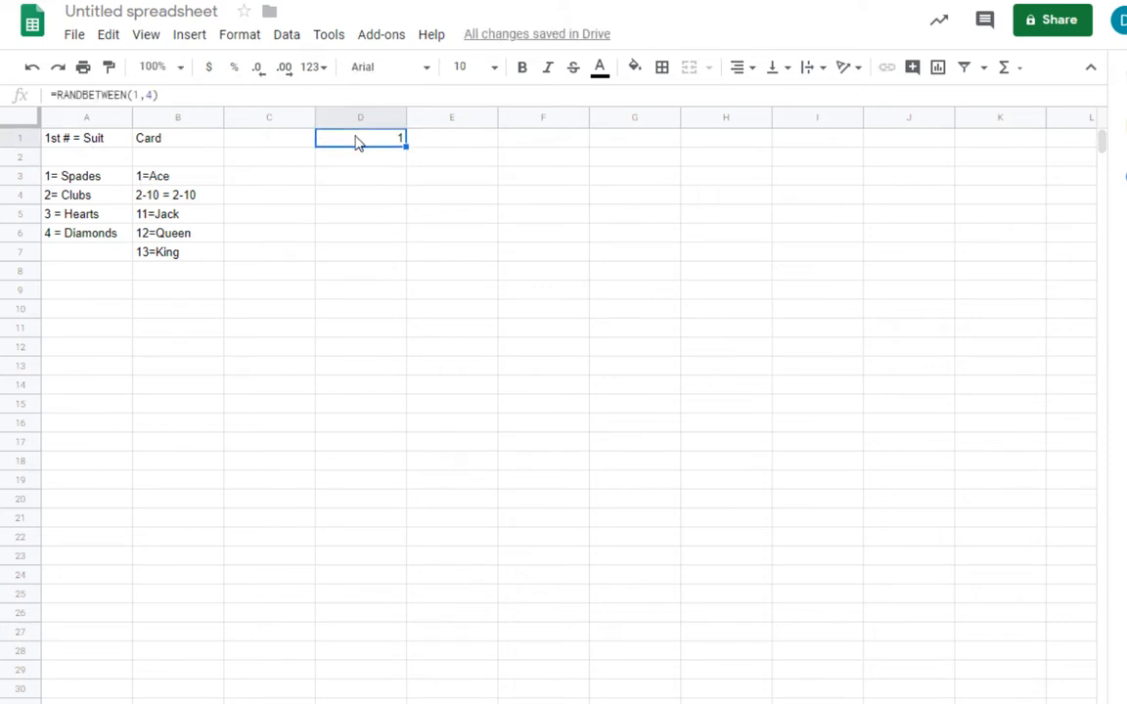
Enter the formula =RANDBETWEEN(1,13) in cell E1 to generate a random card number
click(459, 147)
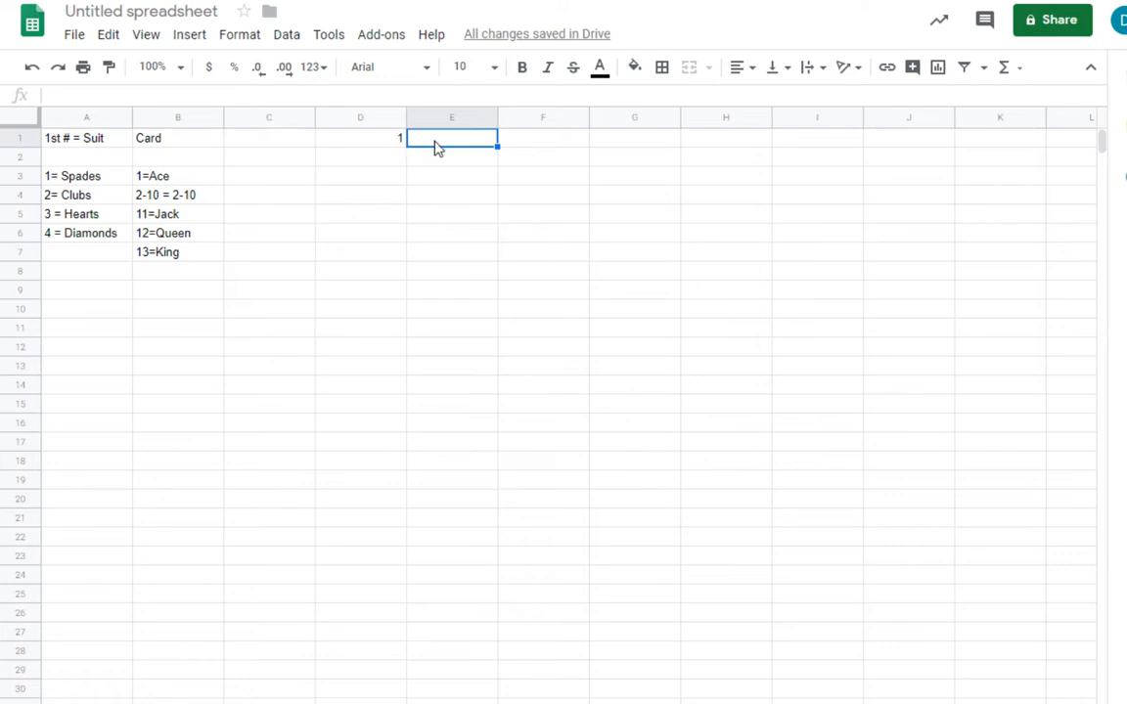
text(=r)
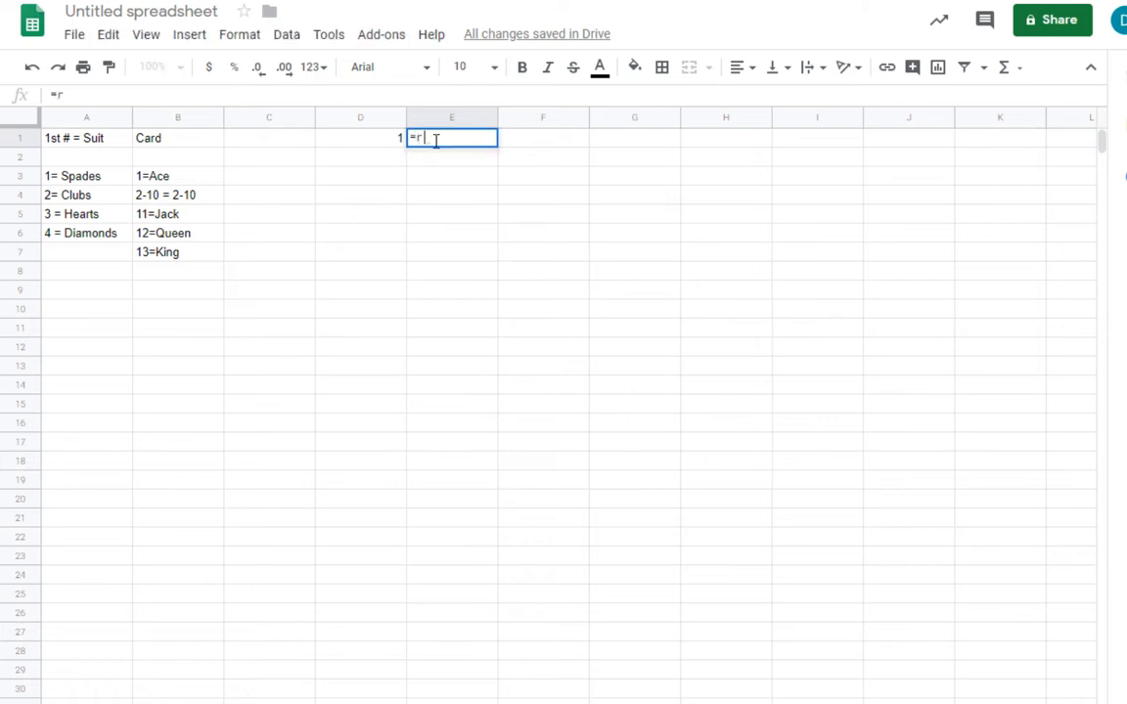
text(and)
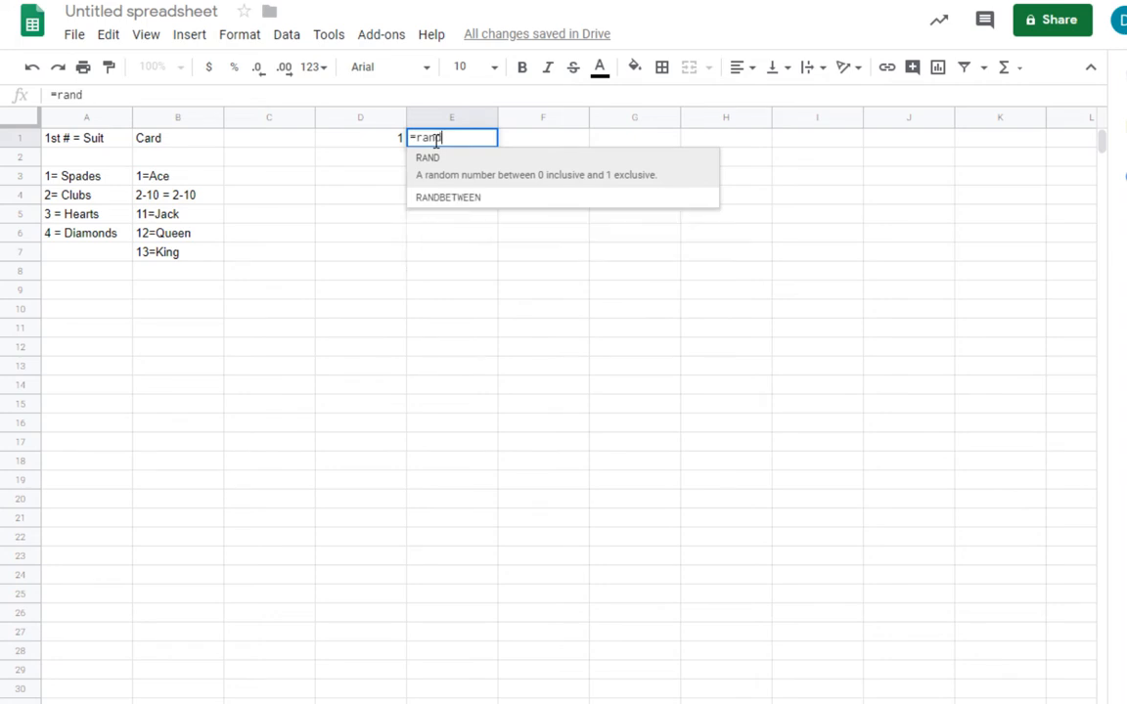
key(Down)
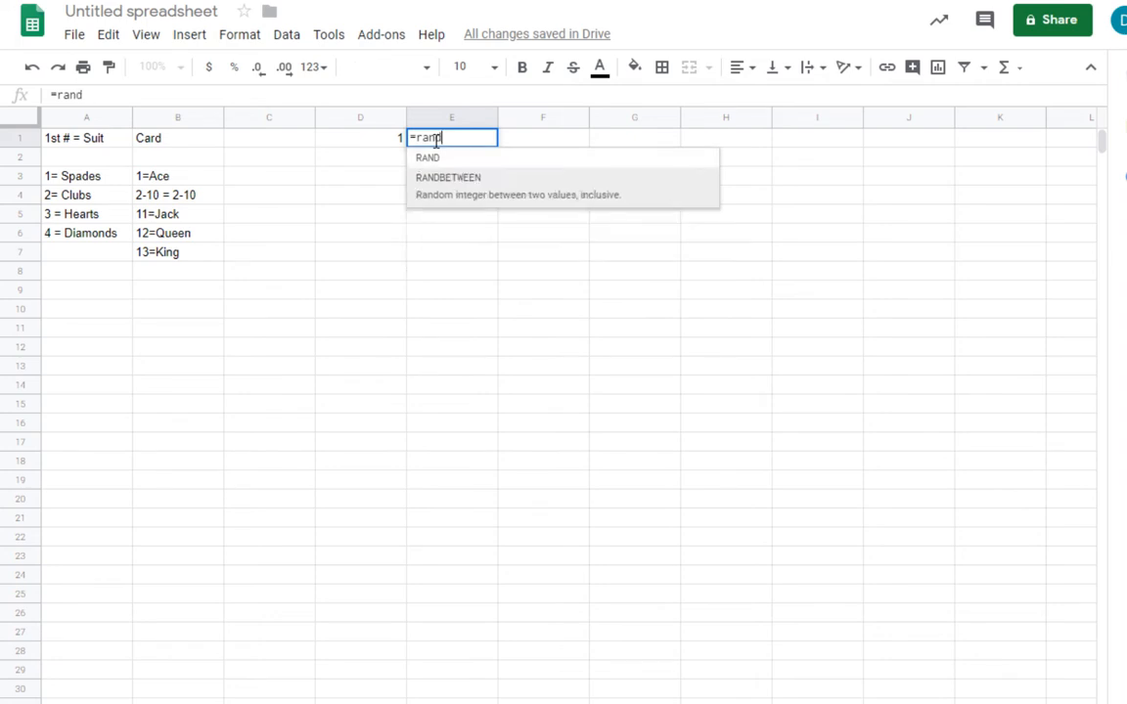
key(Tab)
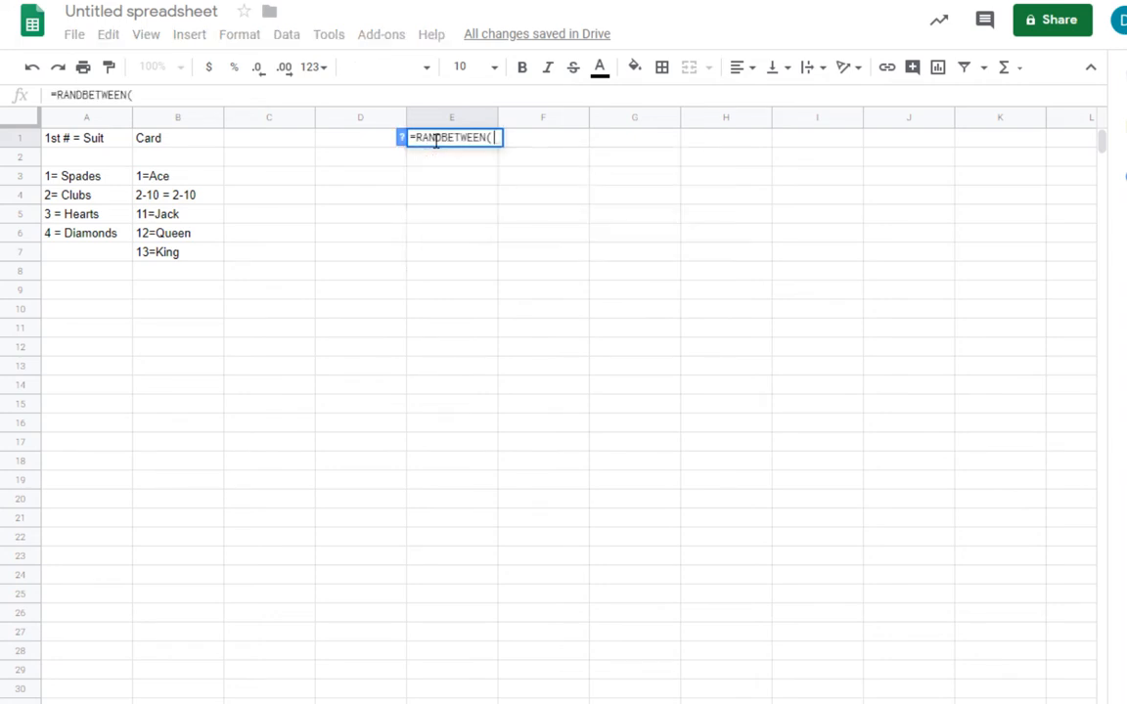
text(1,13))
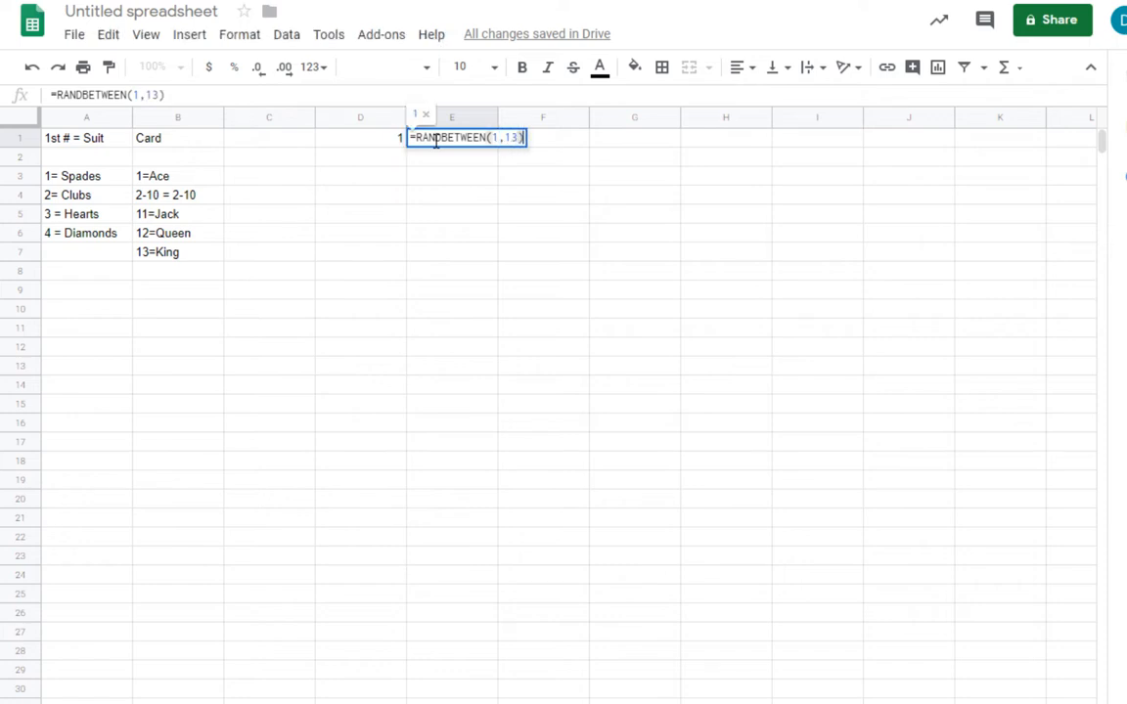
key(Return)
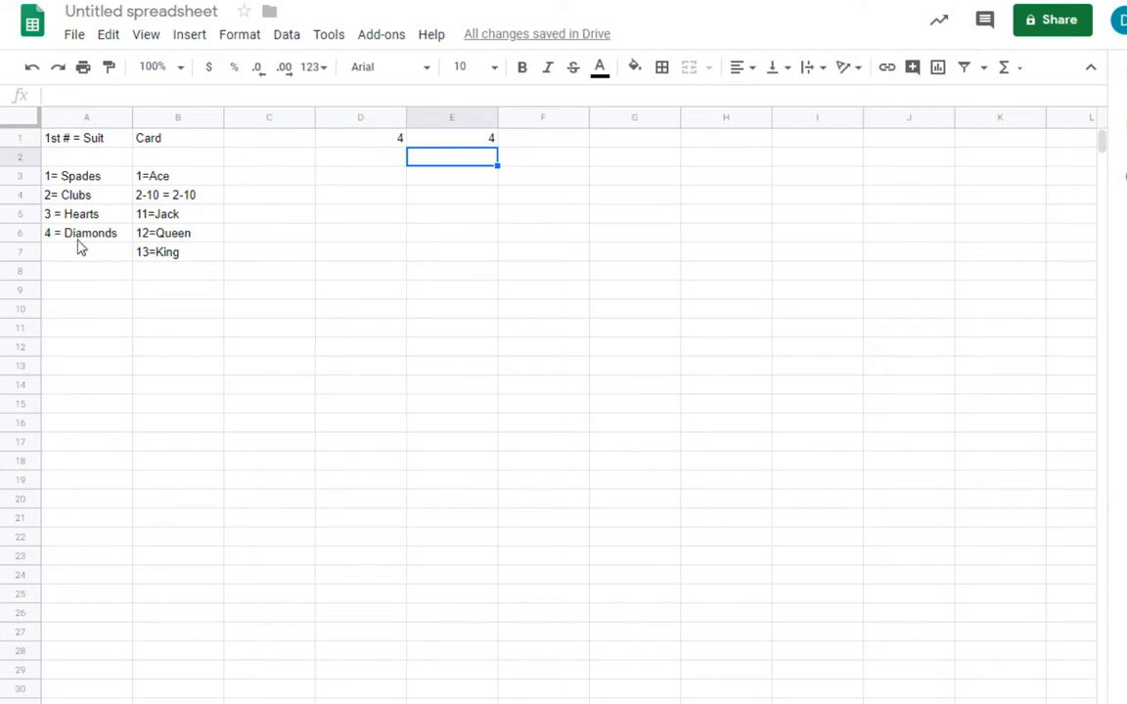
Fill the random-number formulas in D1:E1 down through row 100
click(396, 143)
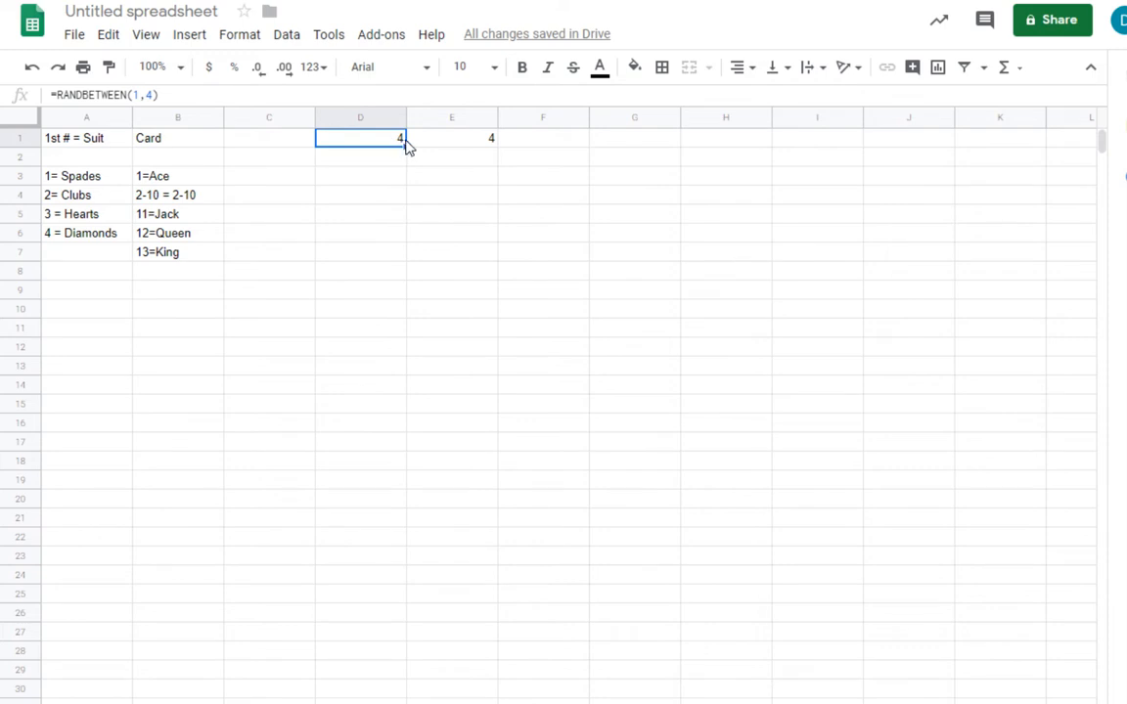
drag(392, 145, 431, 145)
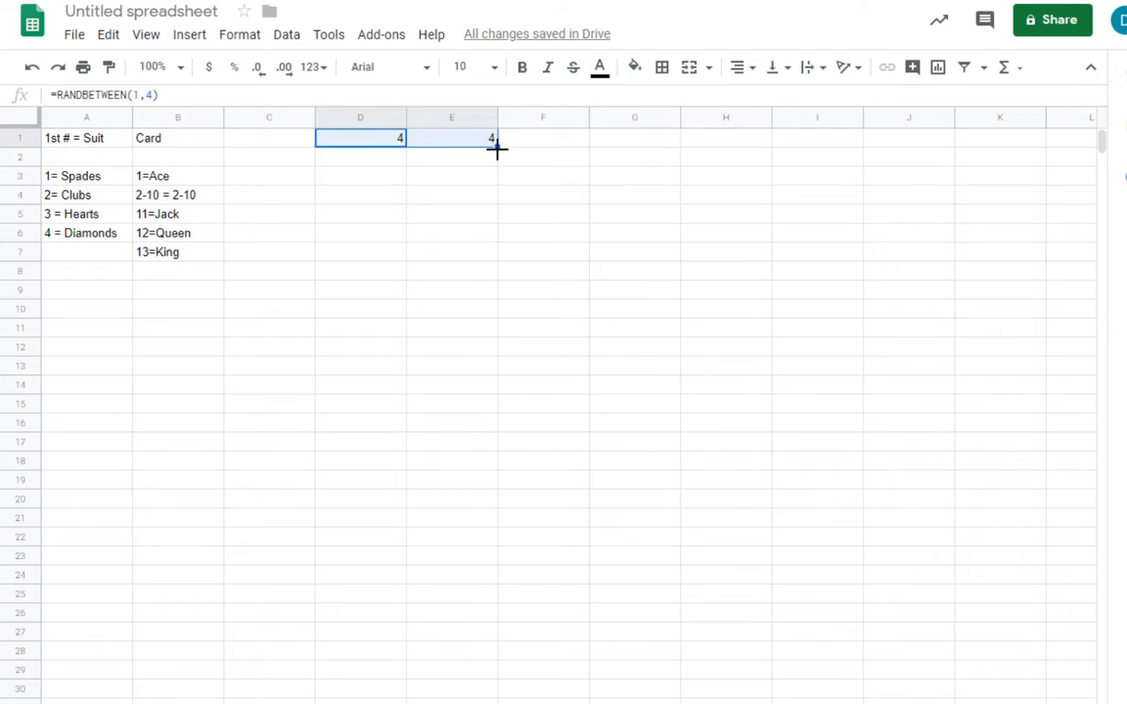
drag(497, 148, 472, 664)
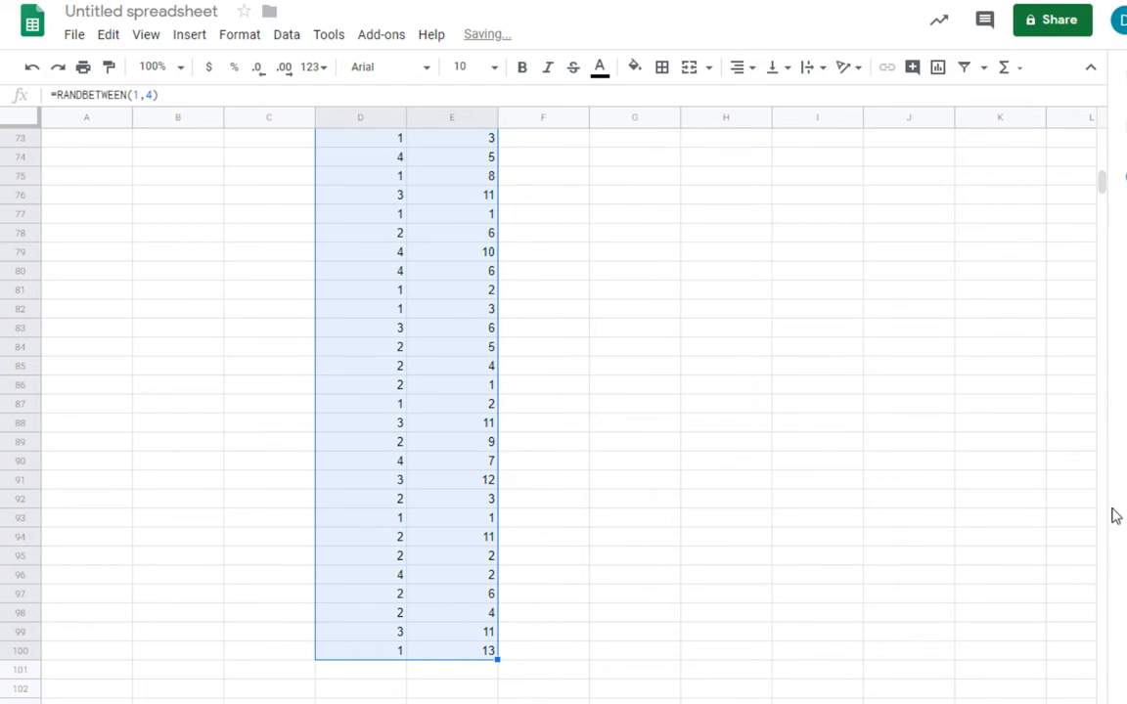
drag(1102, 181, 1101, 115)
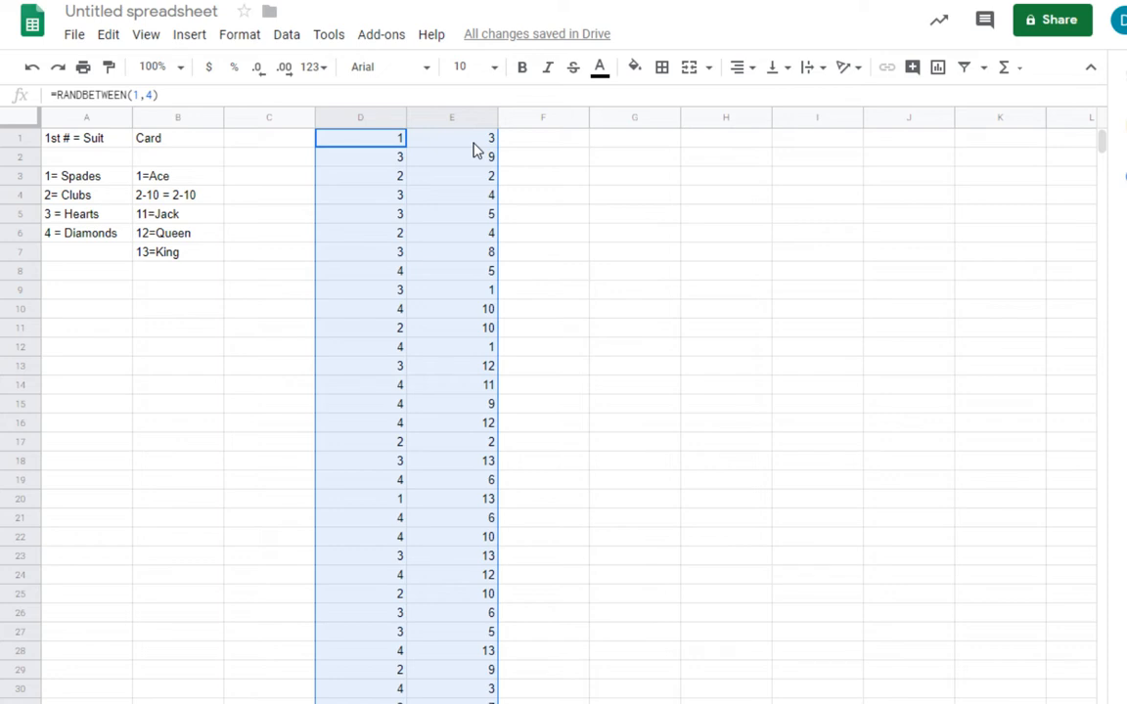
Try labelling the first card as 3S in cell F1, and undo that entry
click(545, 144)
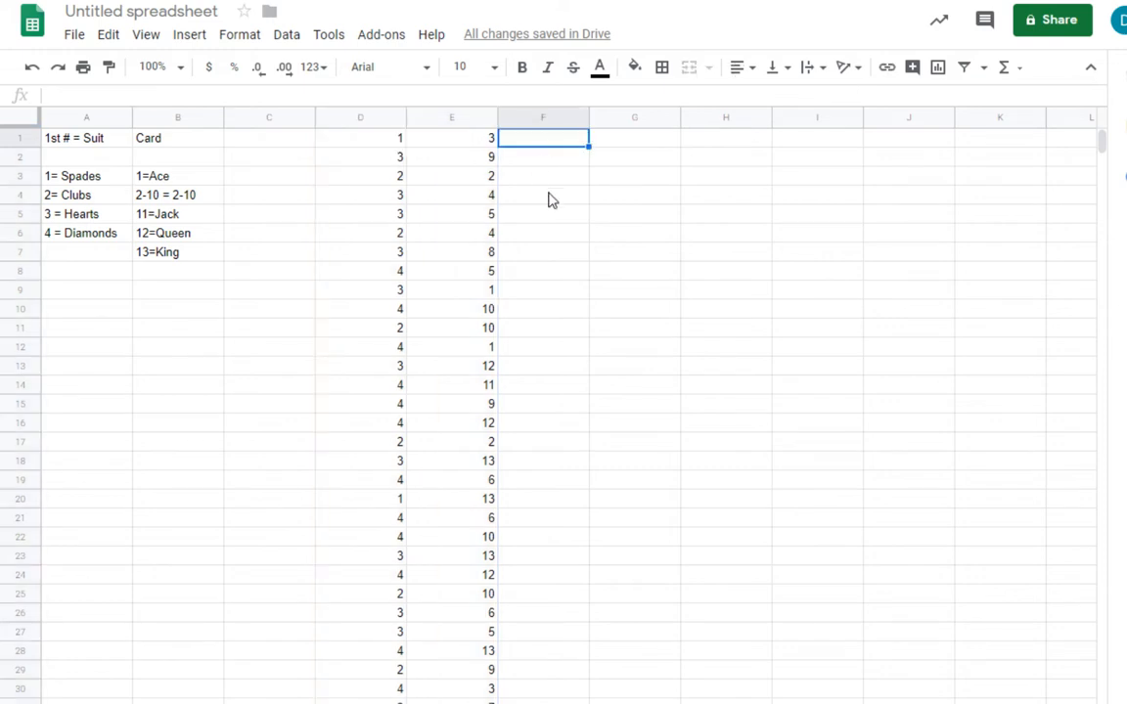
text(3)
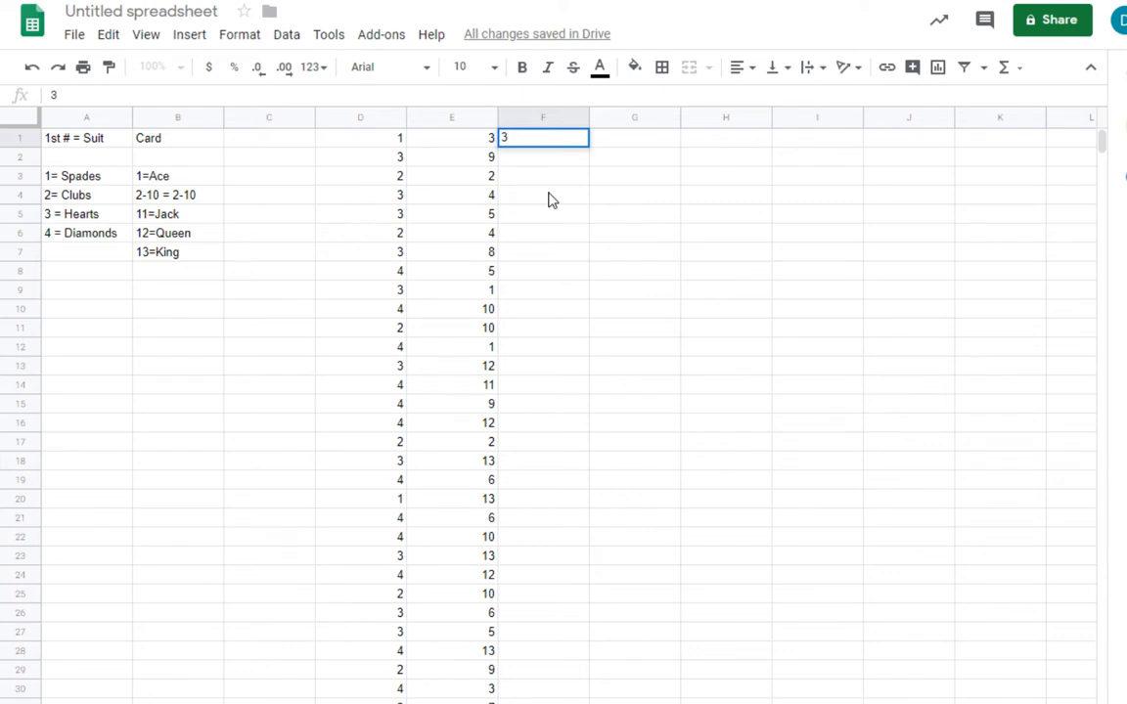
text(S)
key(Return)
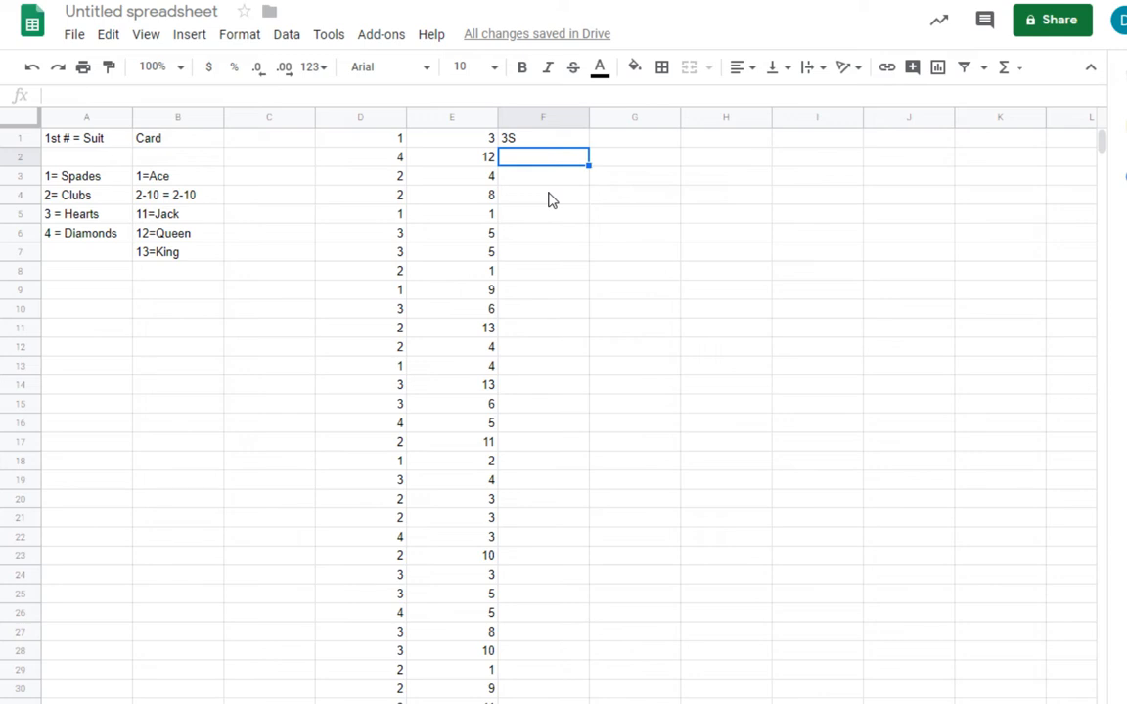
key(ctrl+z)
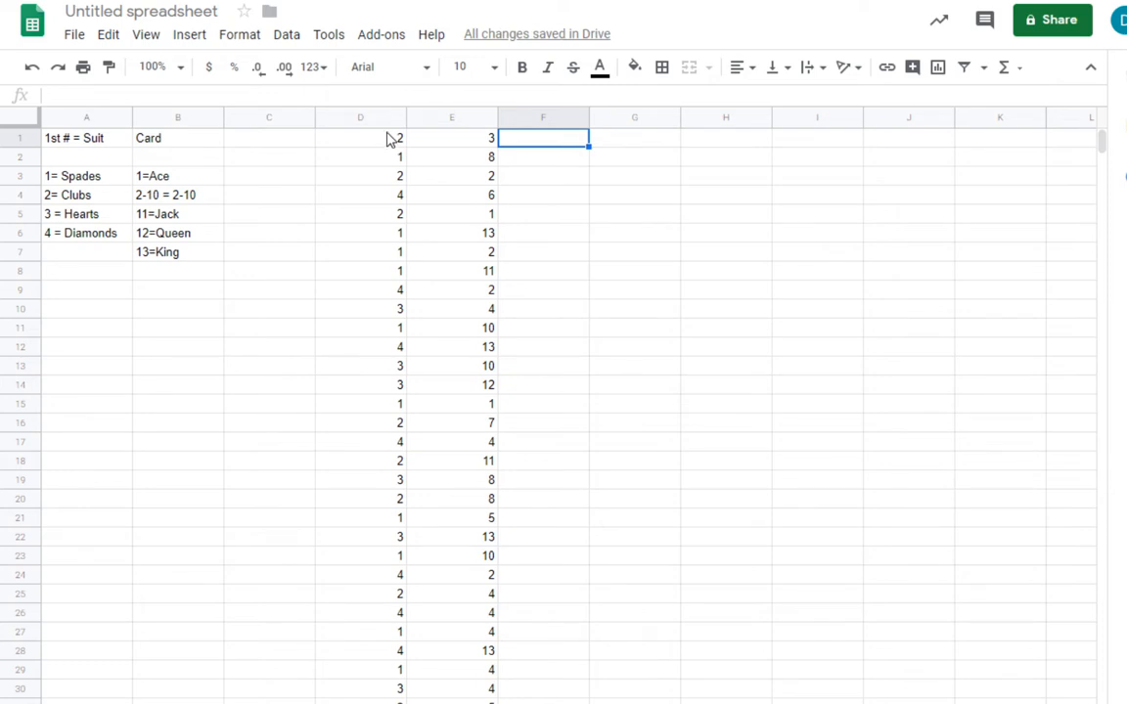
Copy the random numbers in D1:E100 and paste them as values only, starting at cell G1
drag(388, 138, 458, 511)
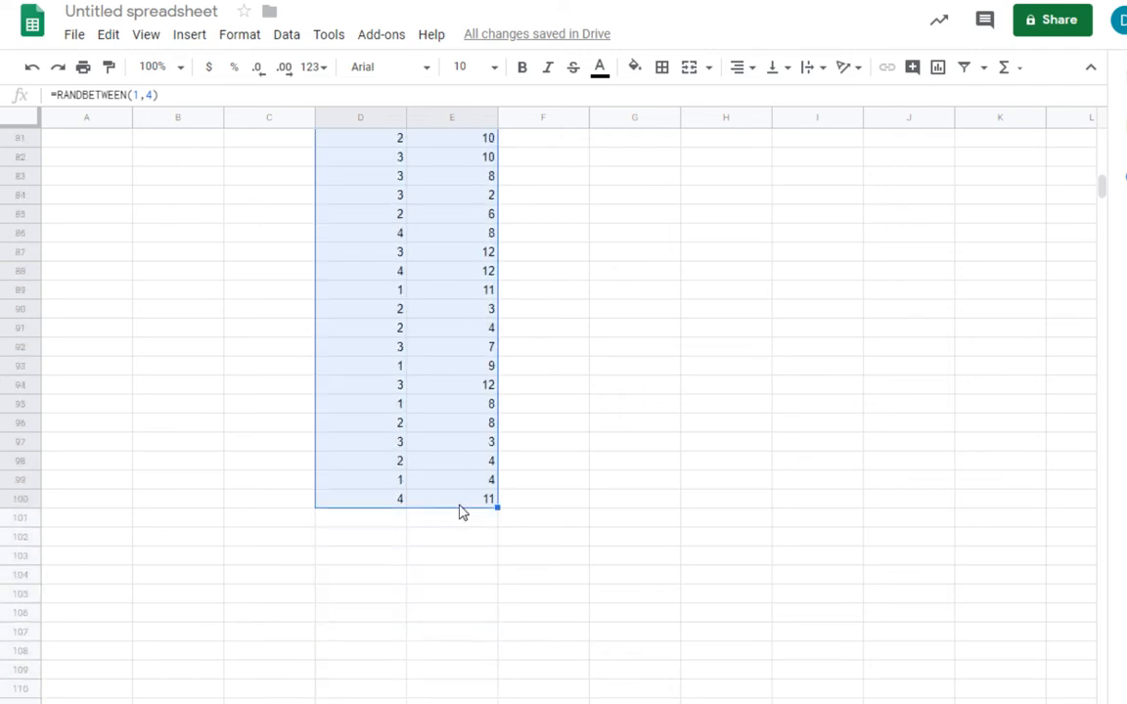
key(ctrl+c)
scroll(556, 392, up, 12)
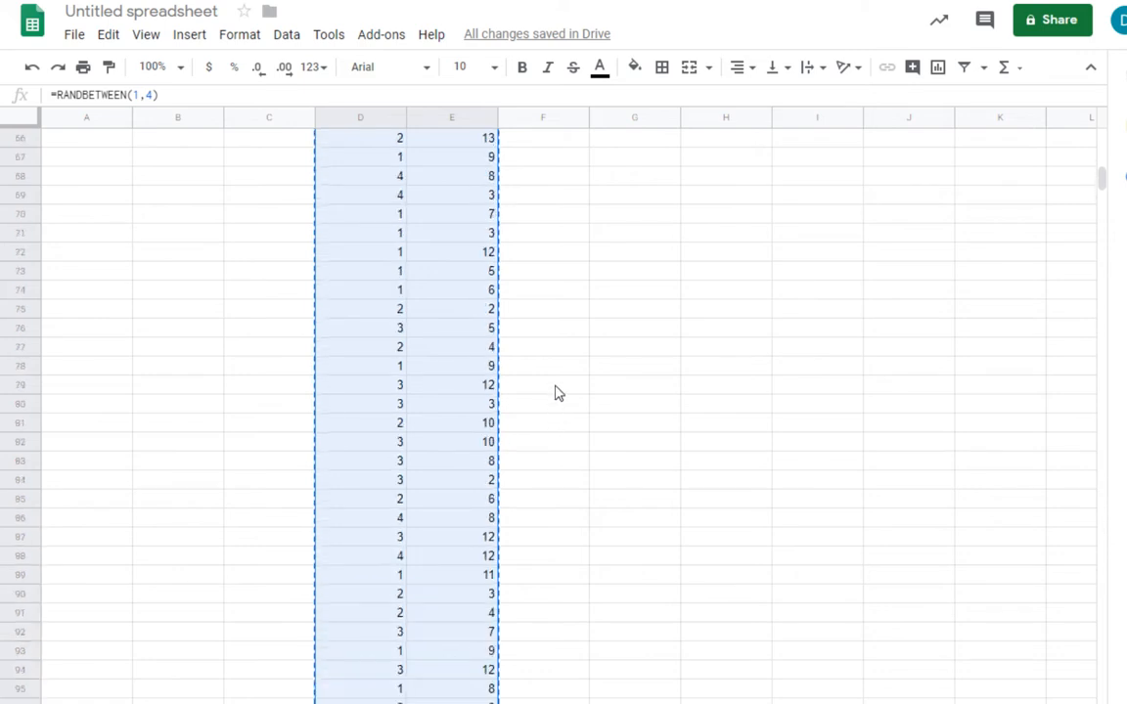
scroll(558, 393, up, 5)
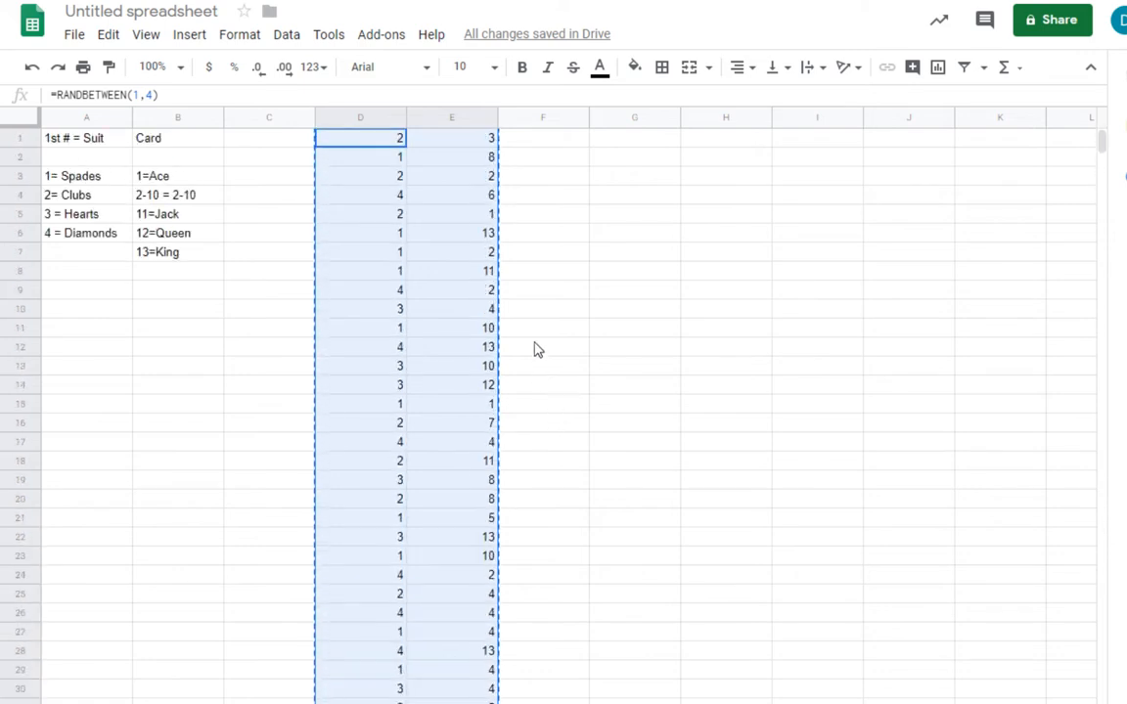
right_click(606, 150)
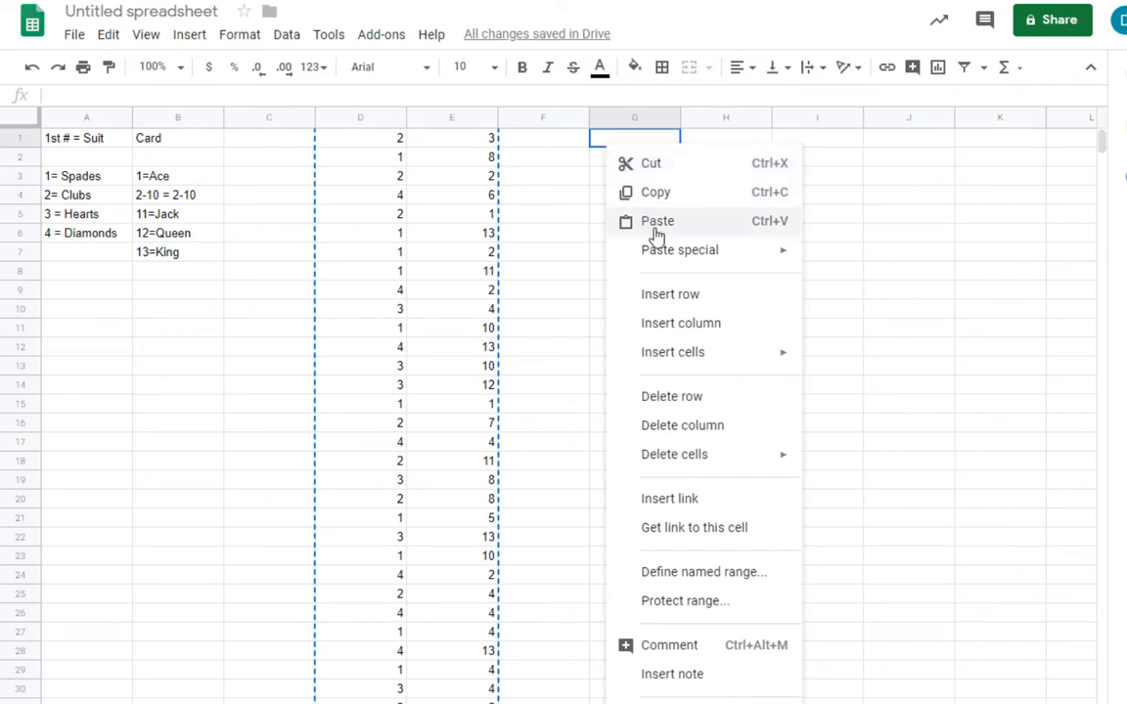
mouse_move(665, 256)
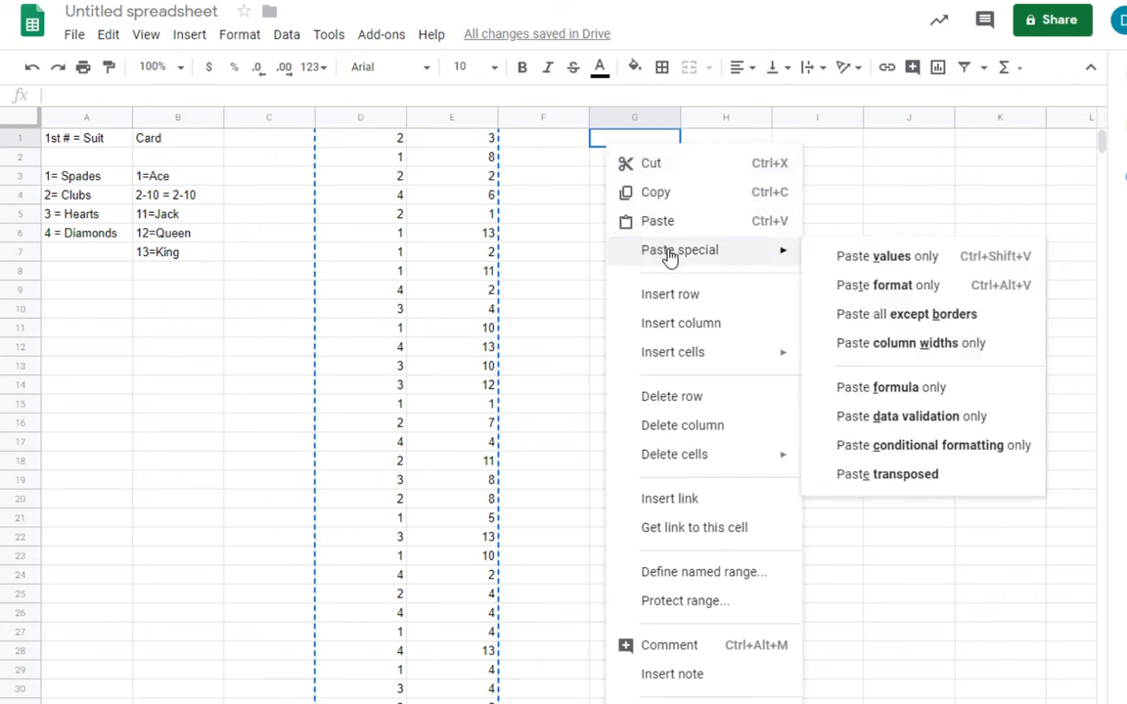
click(847, 260)
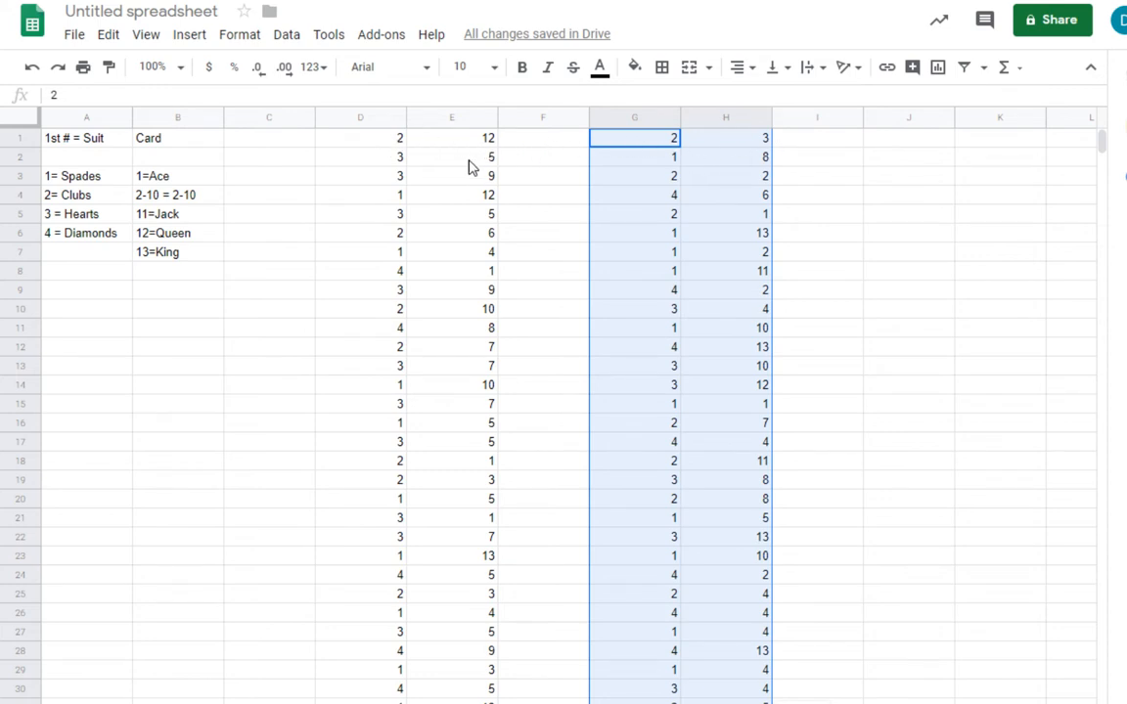
Delete columns D and E containing the random-number formulas, and select cell G1 beside the first pasted pair
click(375, 118)
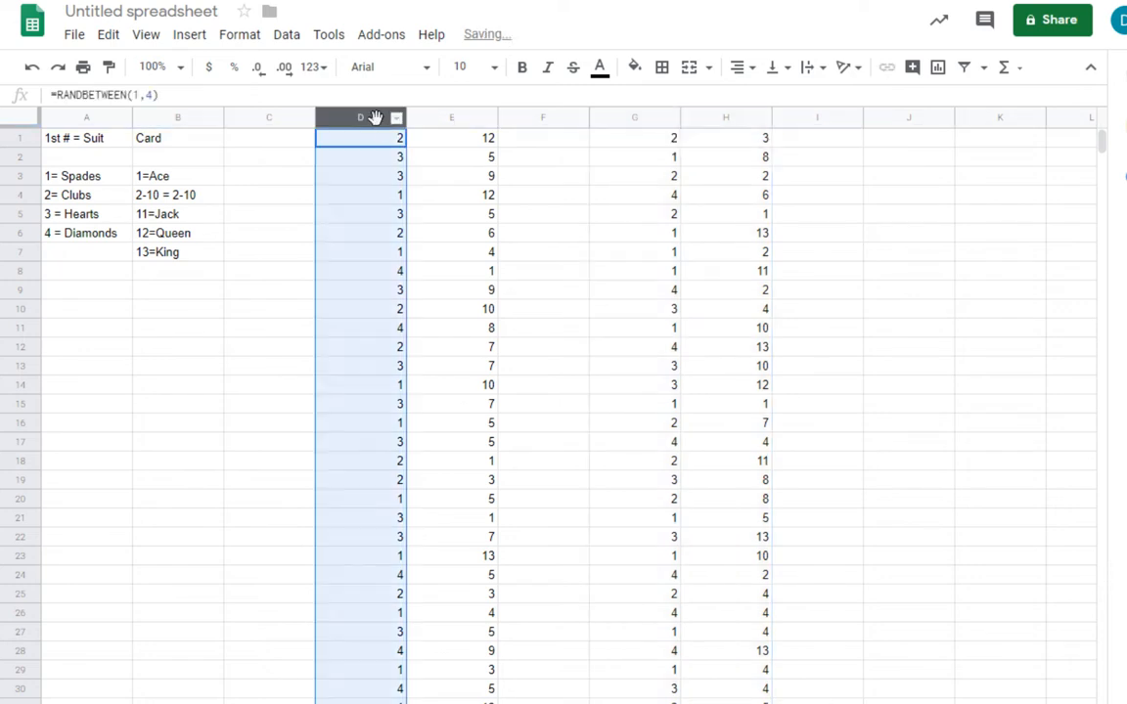
shift+click(452, 119)
right_click(451, 115)
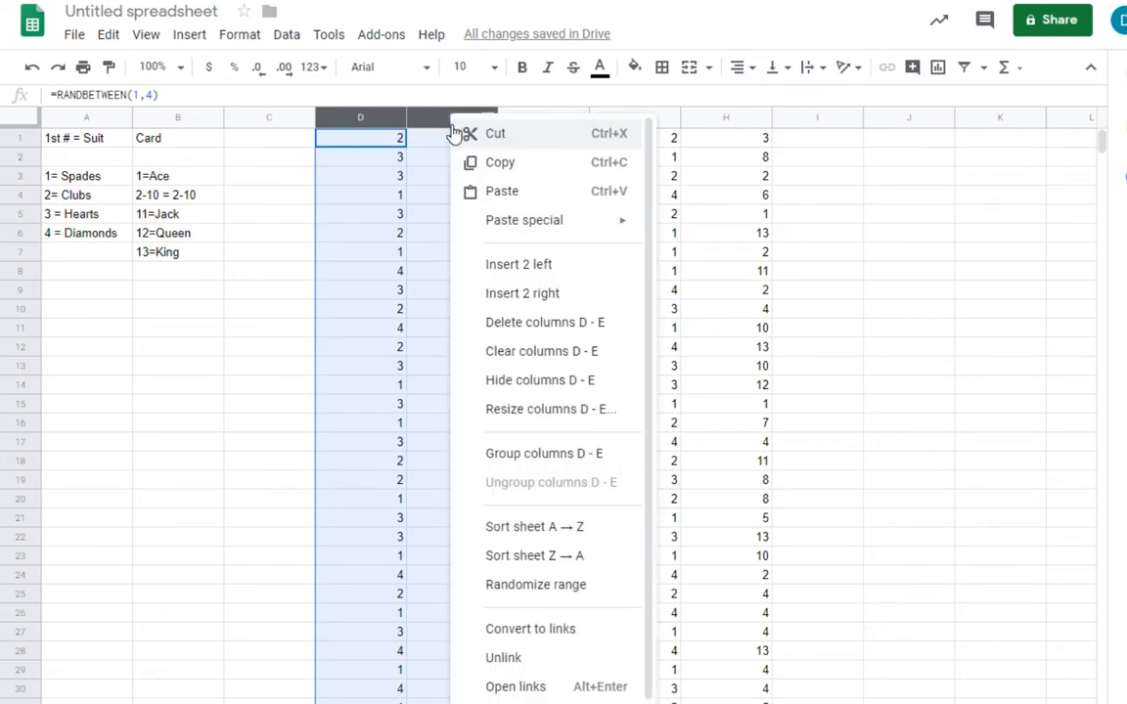
click(516, 327)
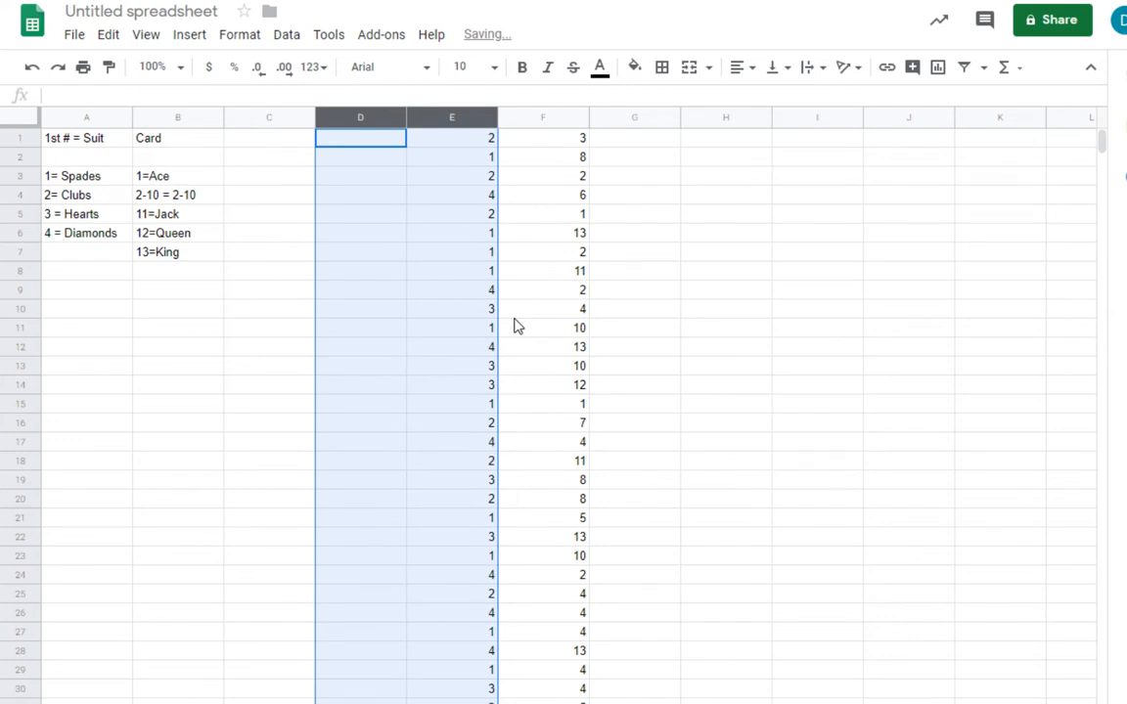
click(651, 256)
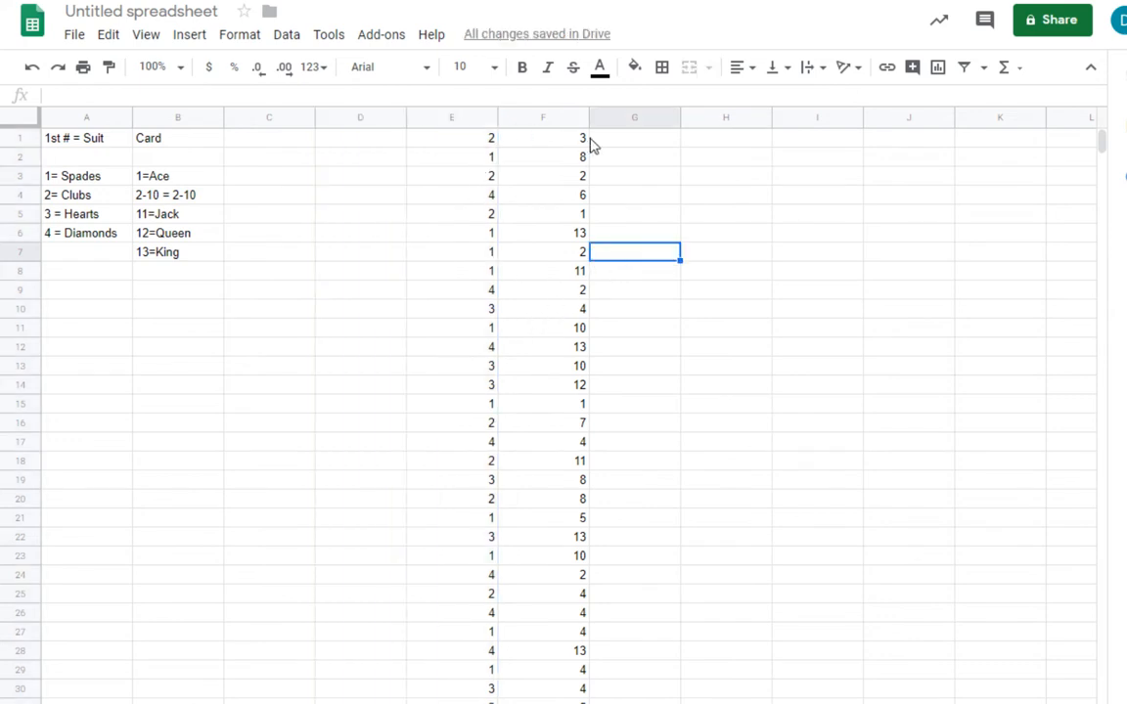
click(621, 145)
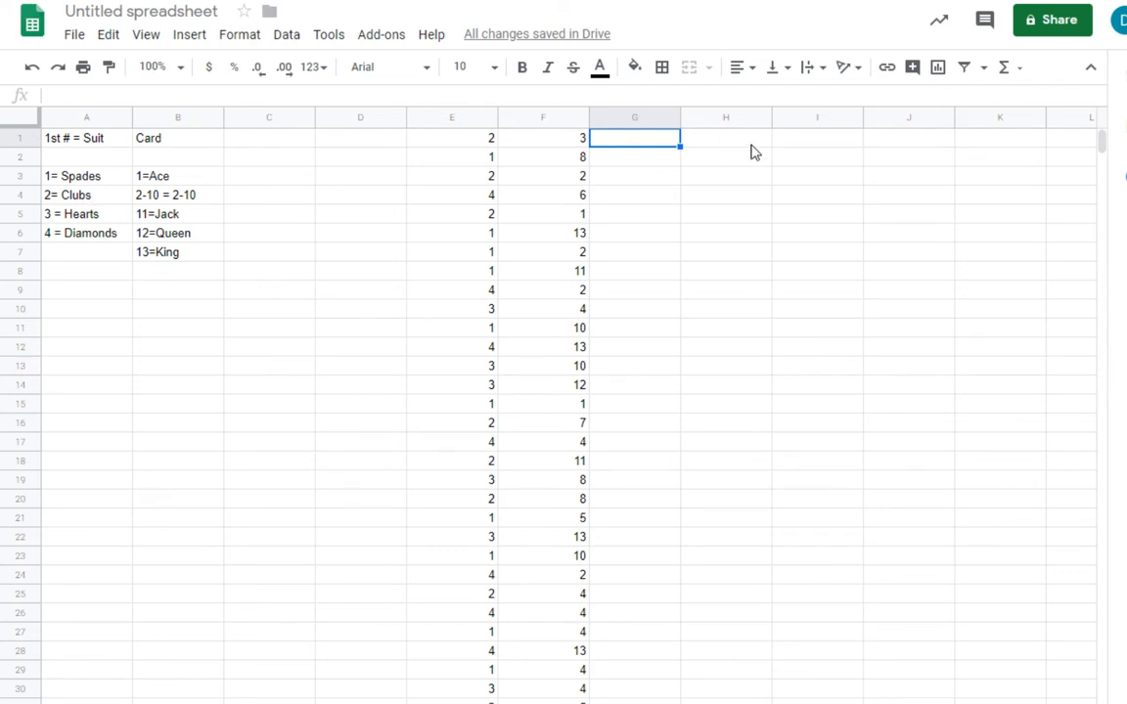
Label the first two cards as 3C in cell G1 and 8S in cell G2
text(3)
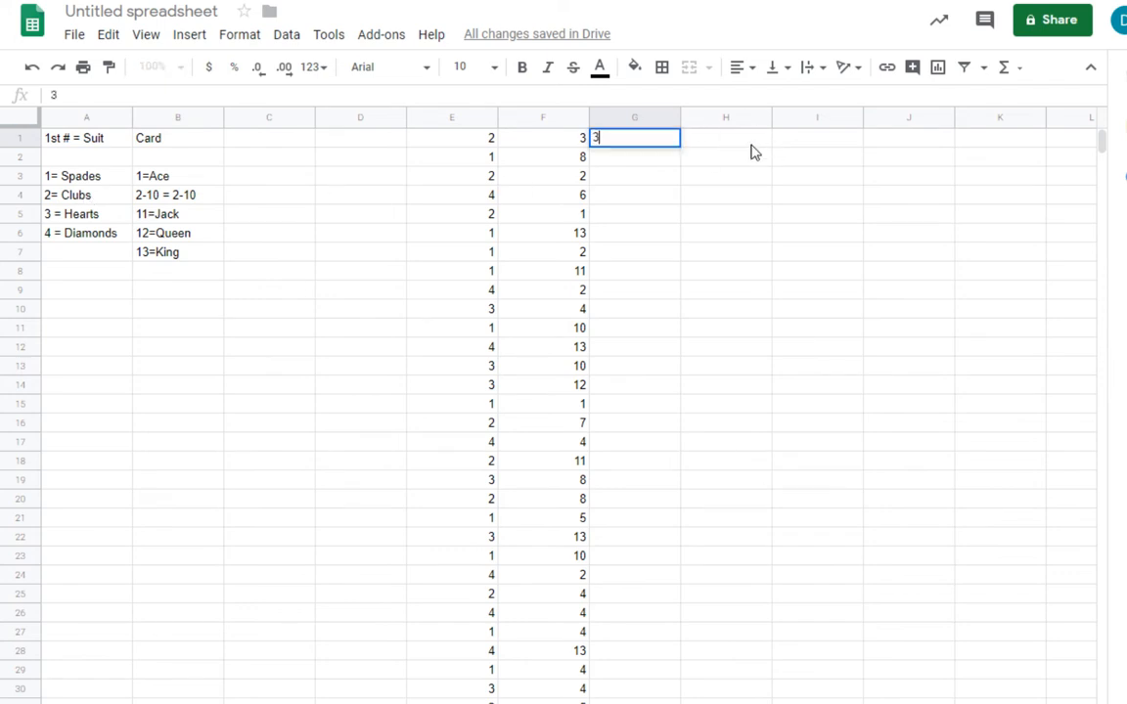
text(C)
key(Return)
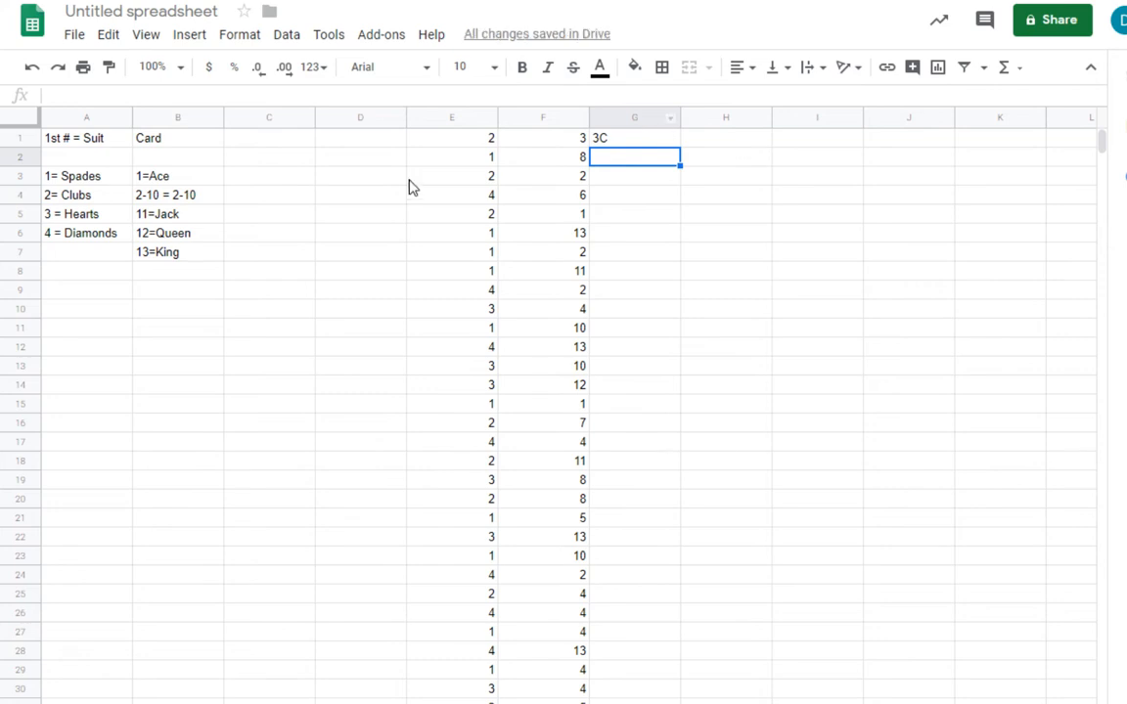
click(76, 174)
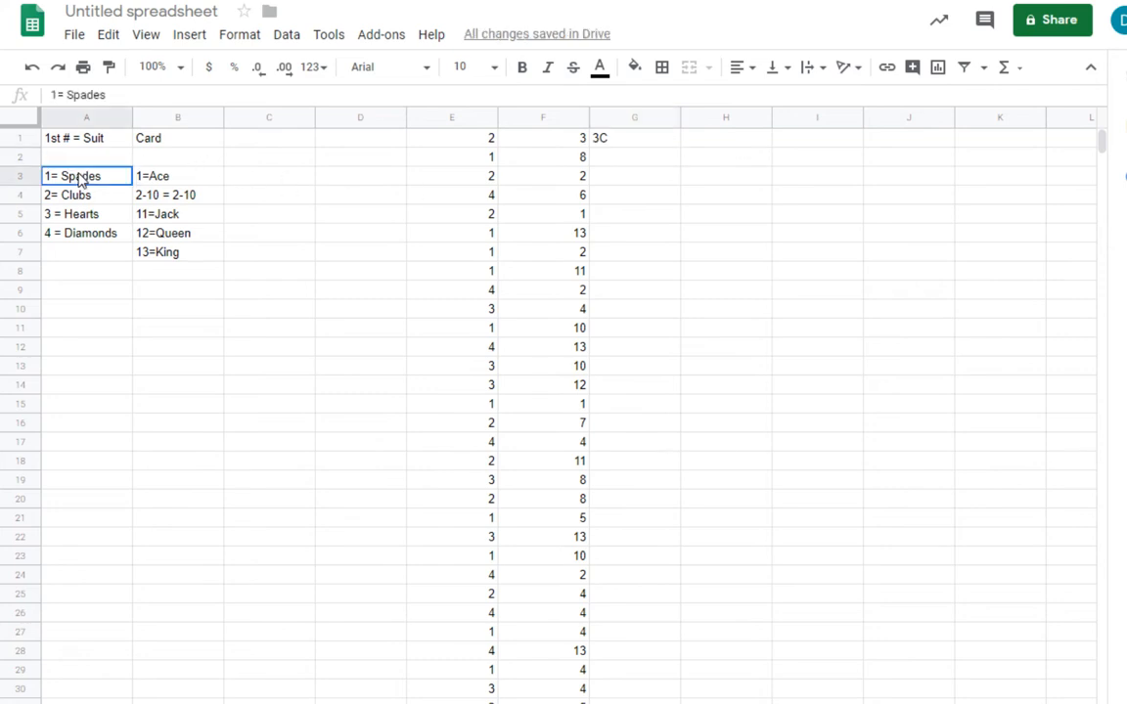
click(601, 159)
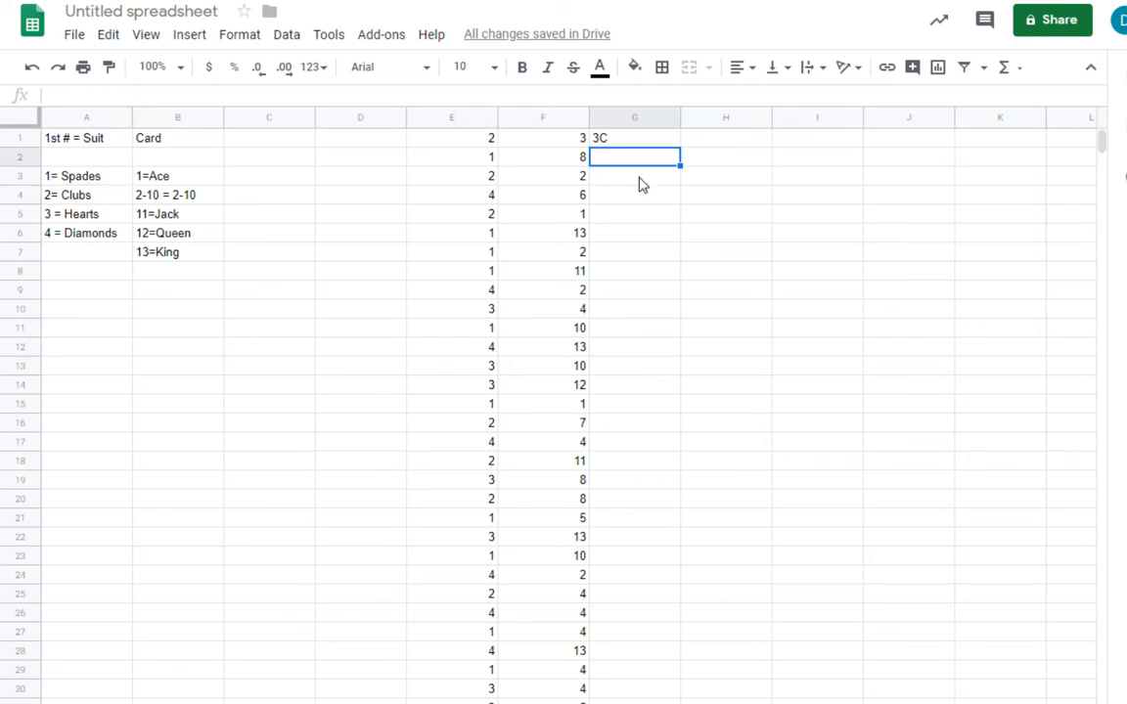
text(8S)
click(629, 196)
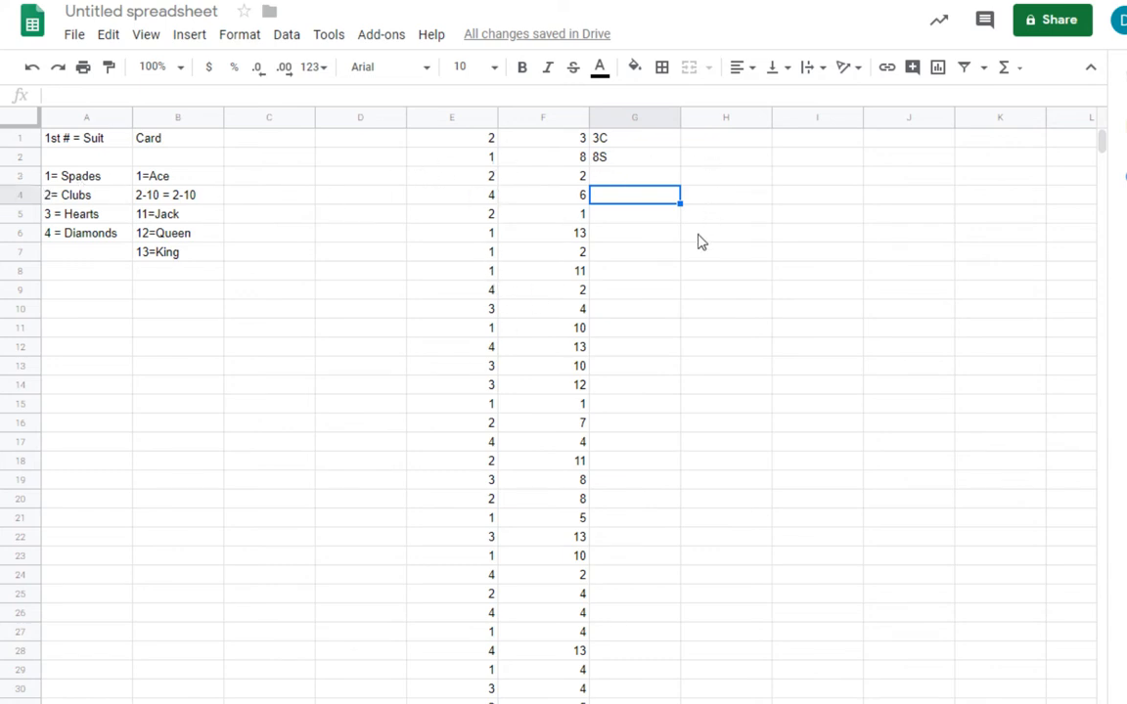
Enter the heading Spades in cell H1
click(715, 142)
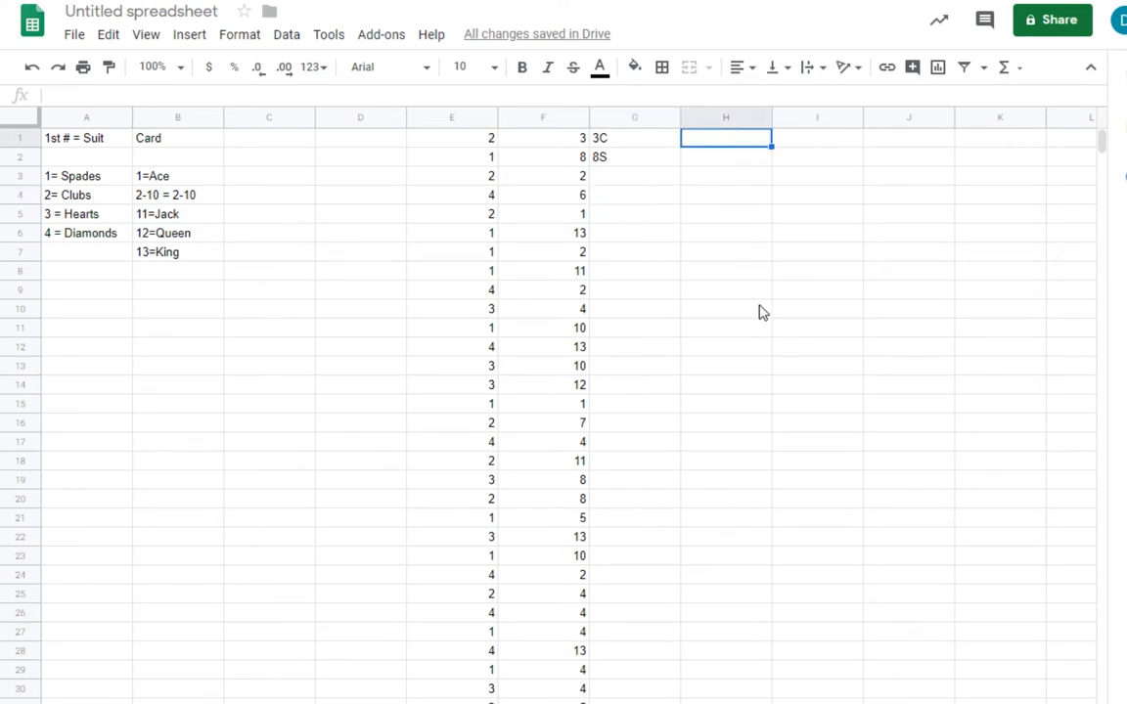
text(Space)
key(BackSpace)
key(BackSpace)
text(d)
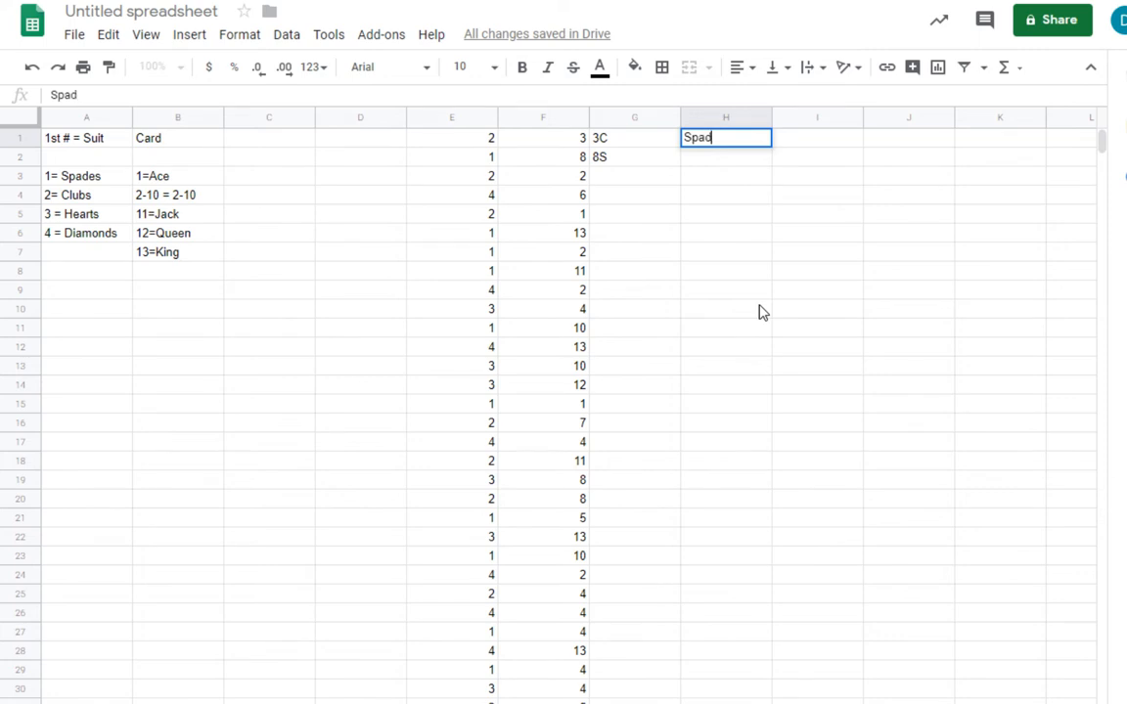
text(es)
key(Return)
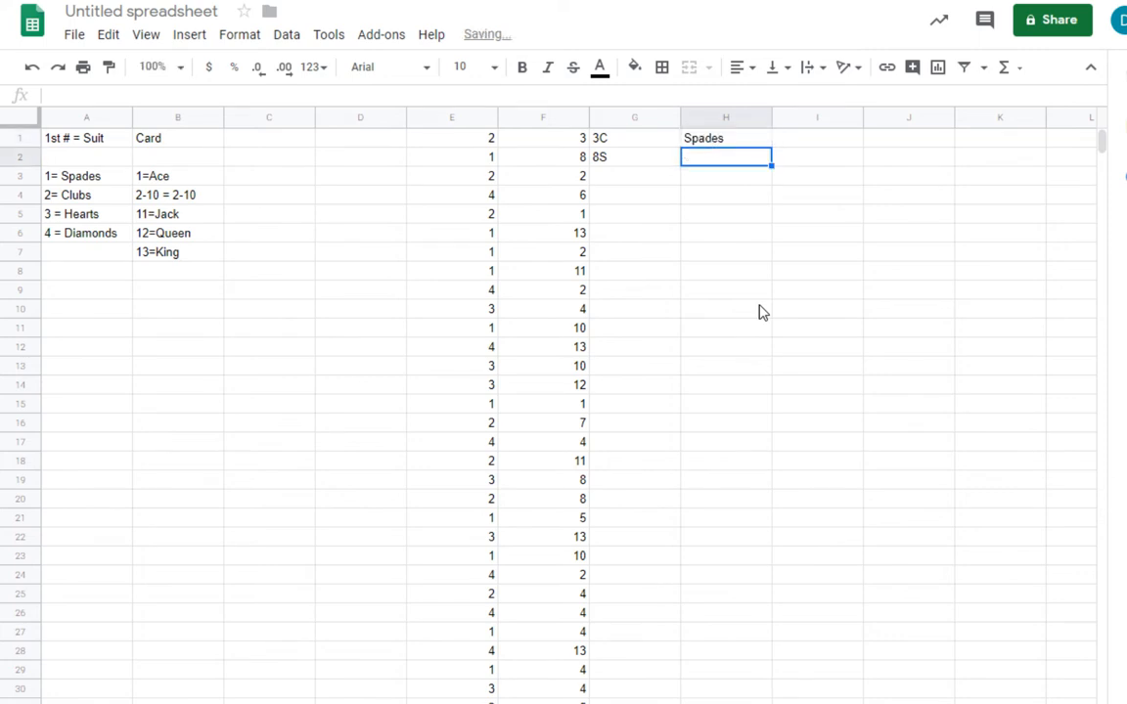
Count the spades in cell H2 with the formula =countif(E1:E100,1)
text(=)
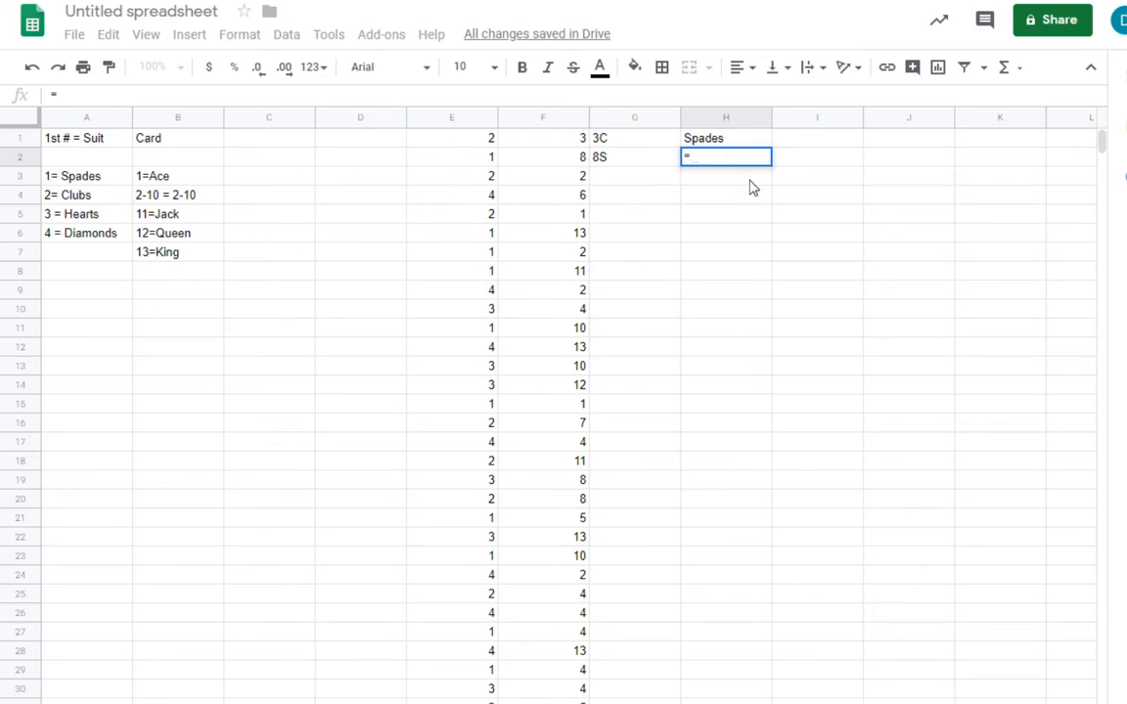
text(coun)
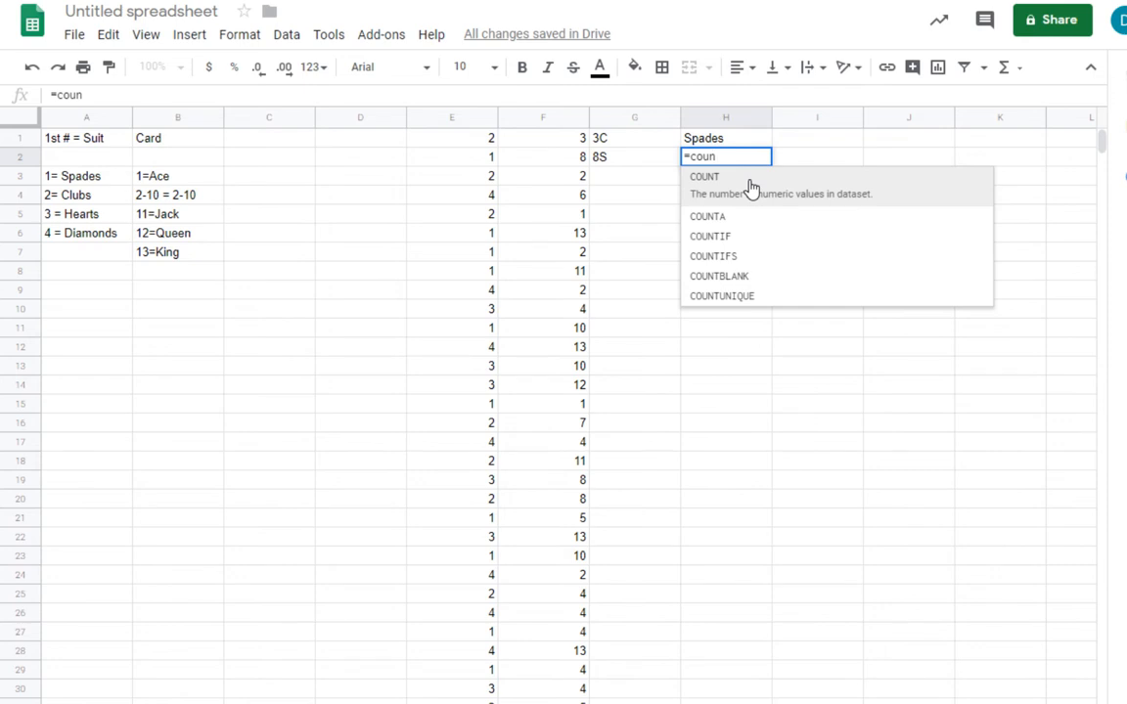
text(5)
key(BackSpace)
text(tif)
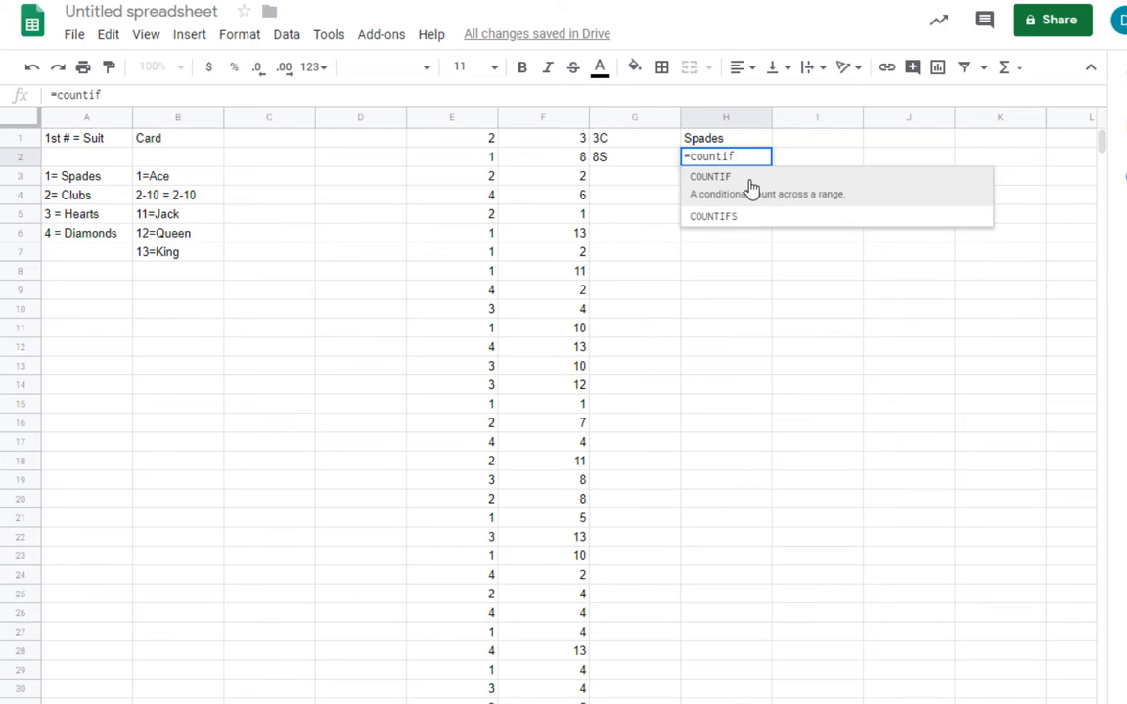
text(()
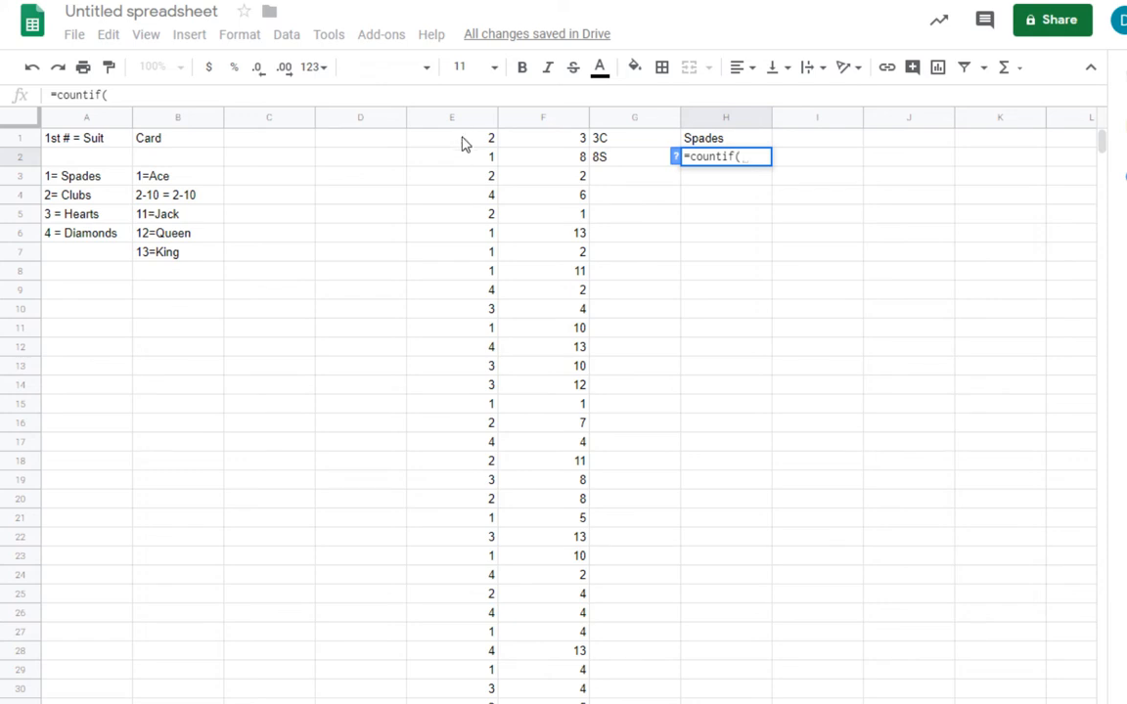
drag(464, 142, 465, 529)
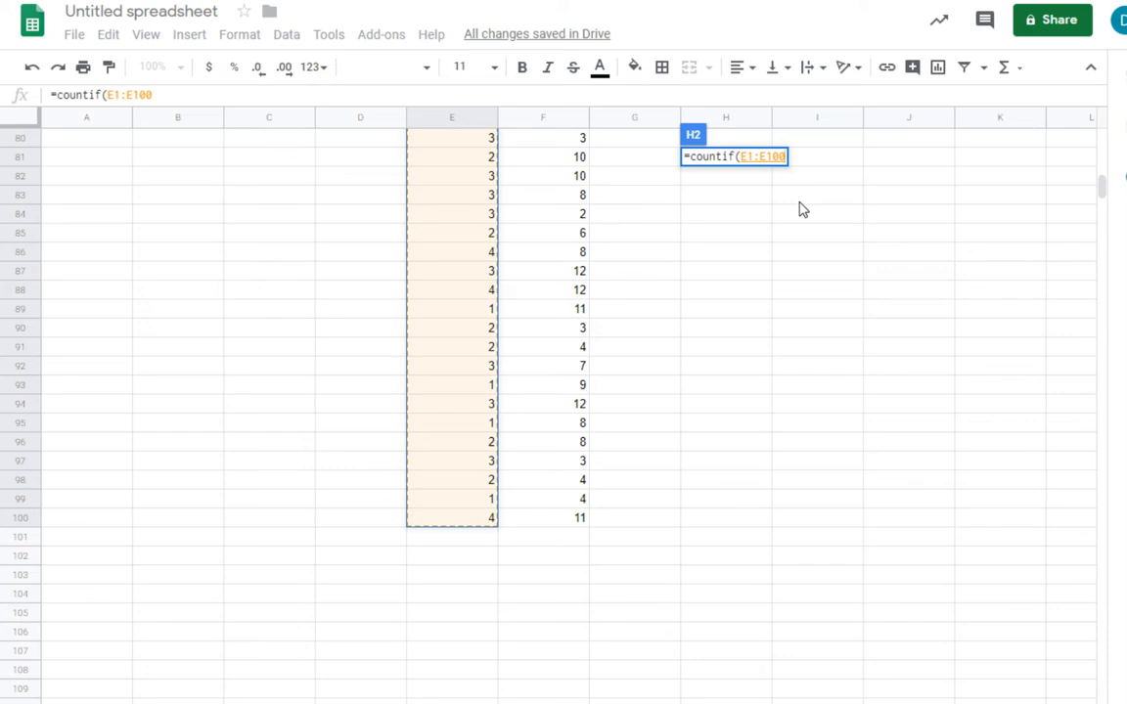
text(,)
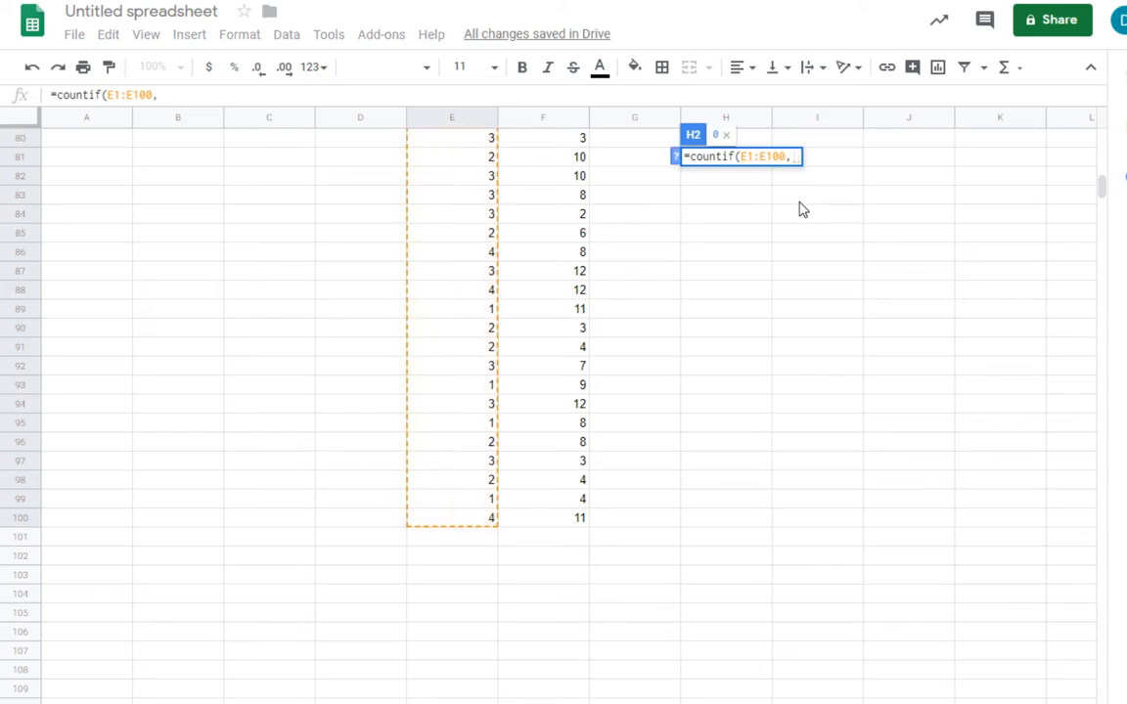
text(1)
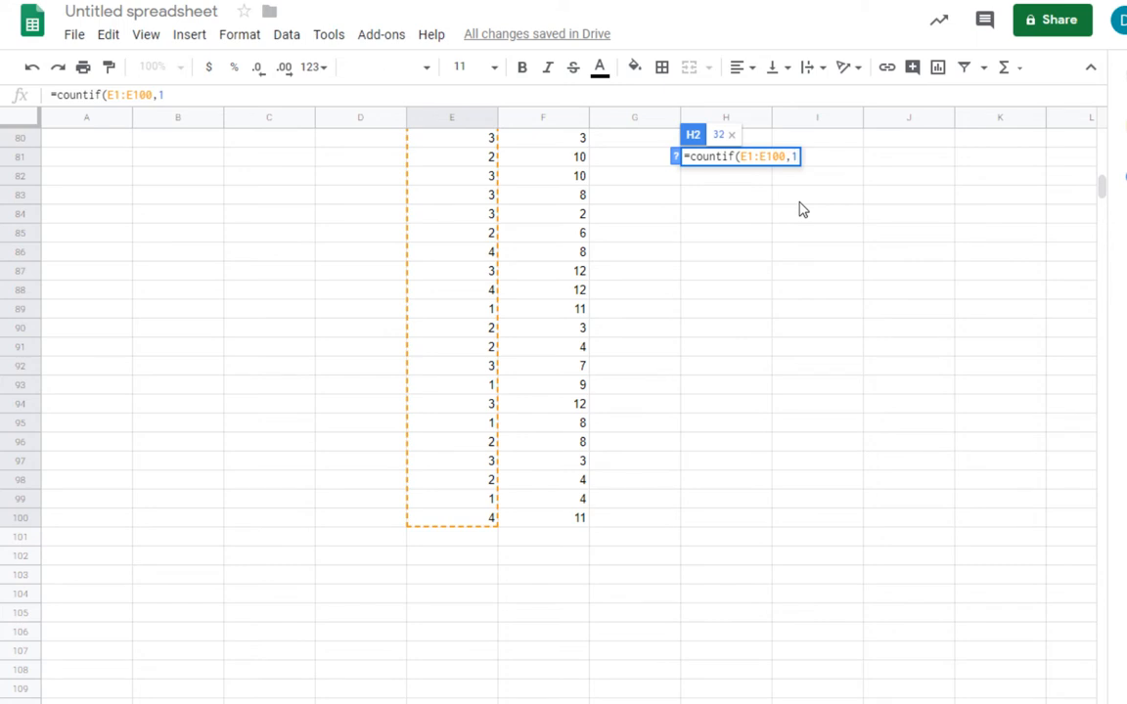
text())
key(Return)
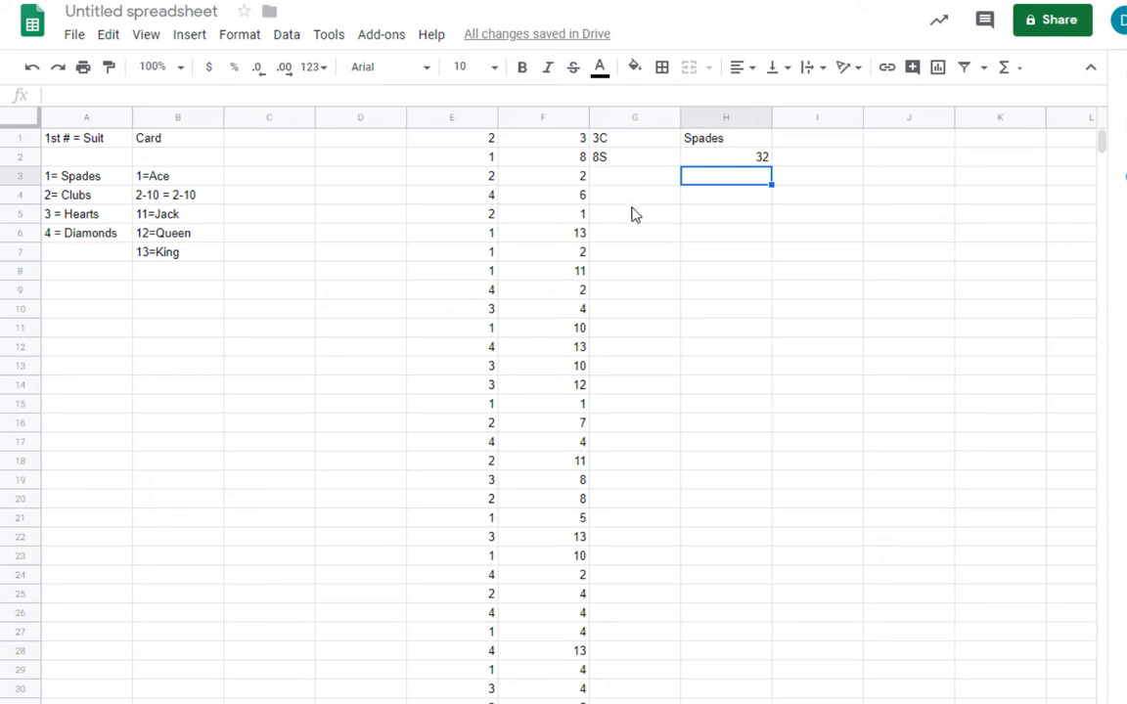
Add the heading Clubs in cell I1 and copy the spades count formula from H2 into I2
click(809, 142)
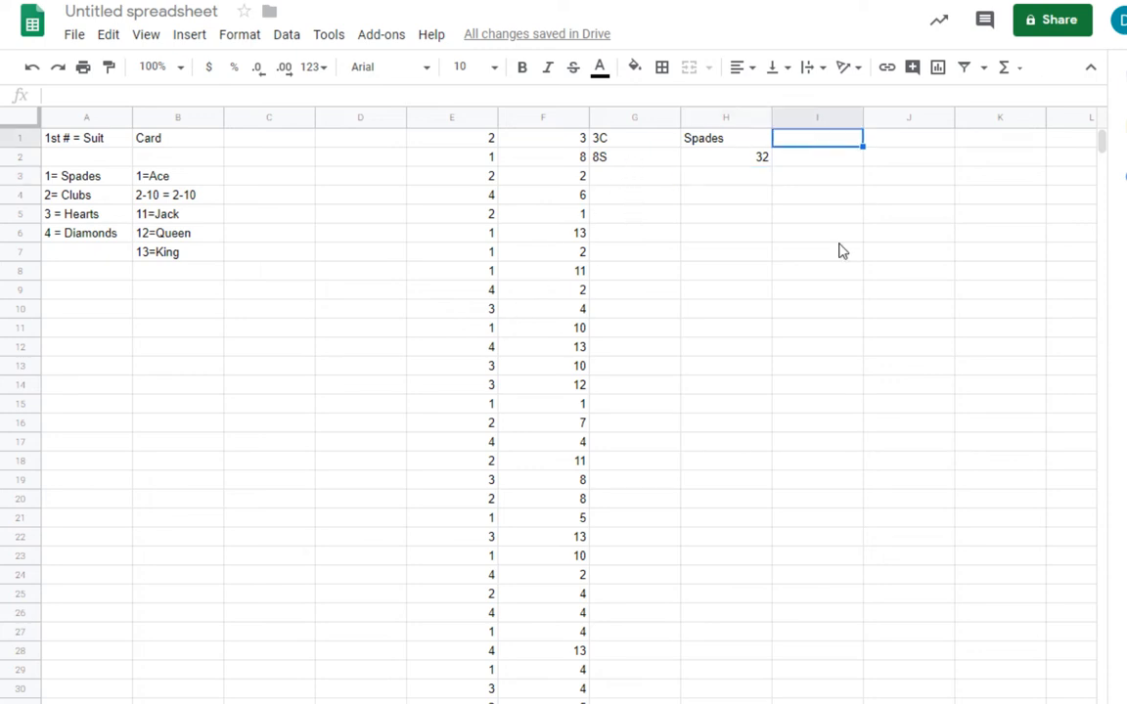
text(Clubs)
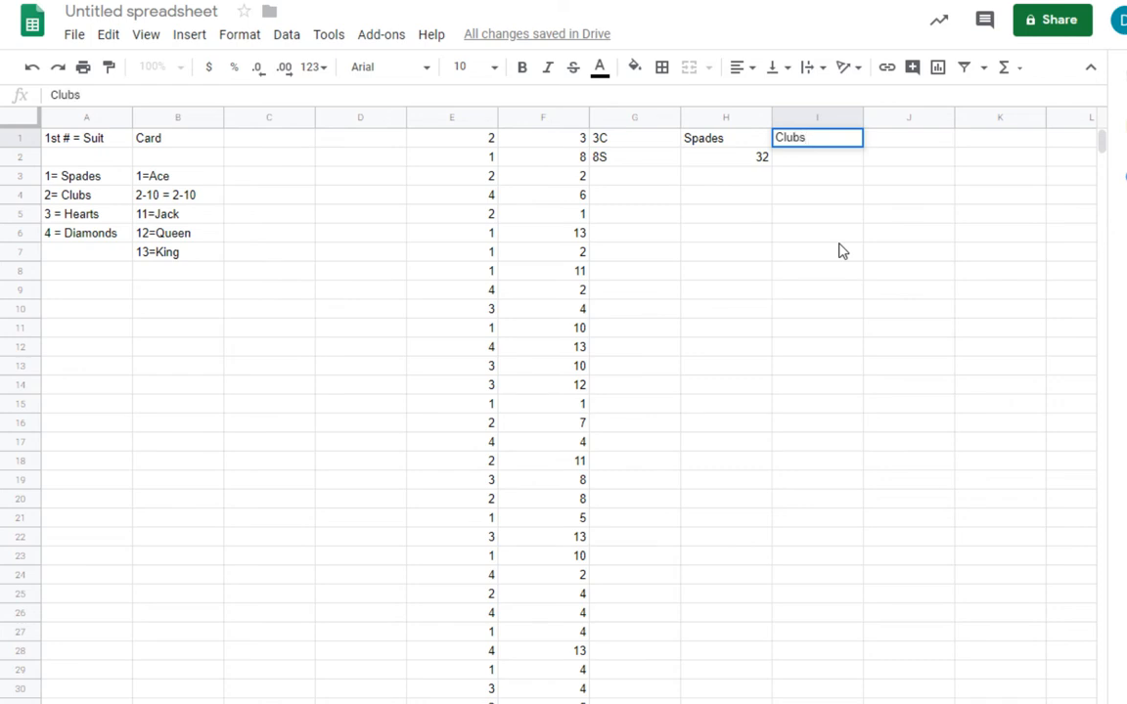
key(Return)
click(746, 166)
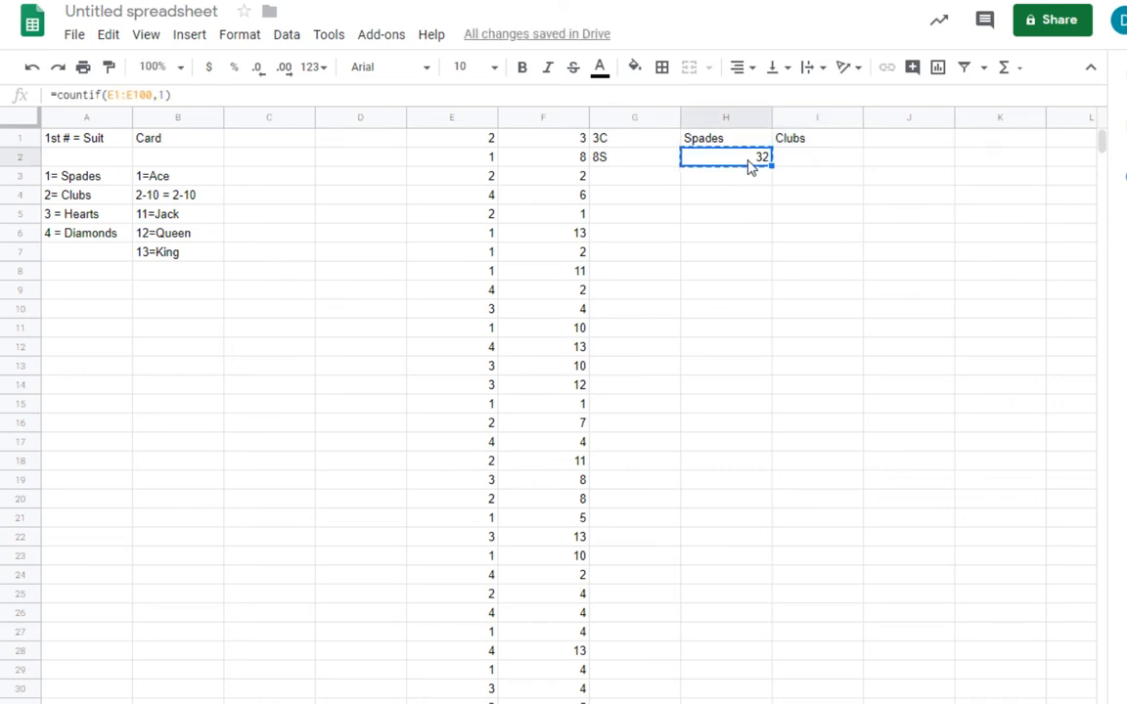
key(ctrl+c)
click(812, 164)
key(ctrl+v)
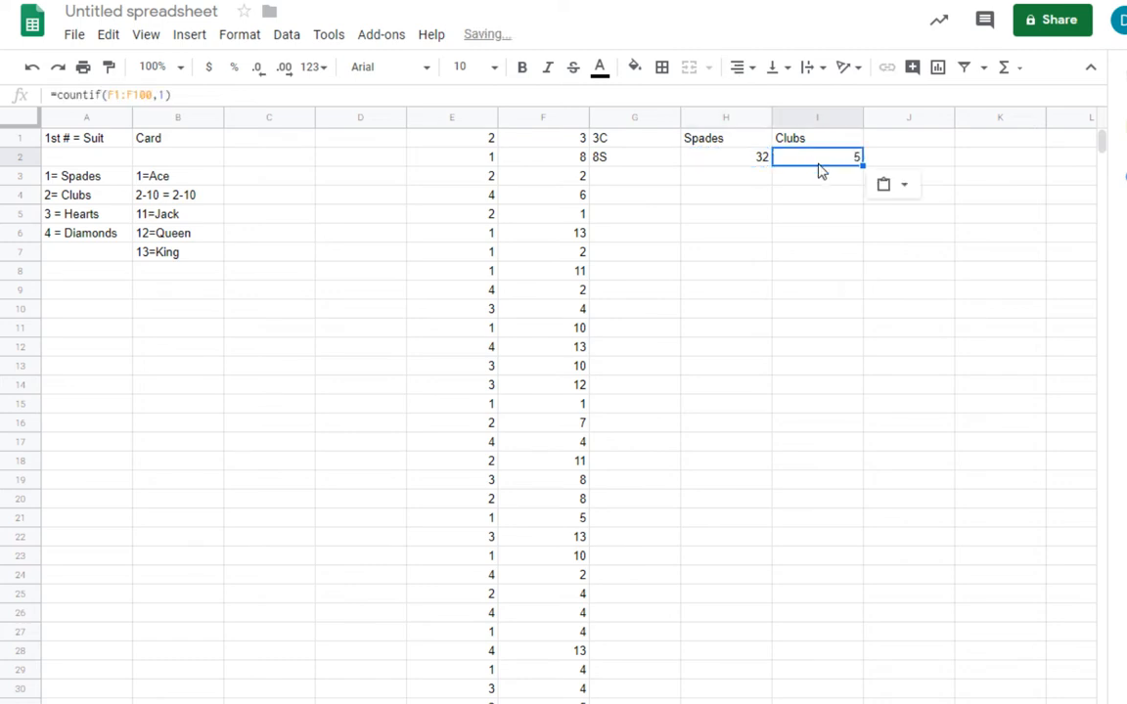
Edit the formula in I2 to =countif(E1:E100,2) so it counts the clubs
double_click(819, 158)
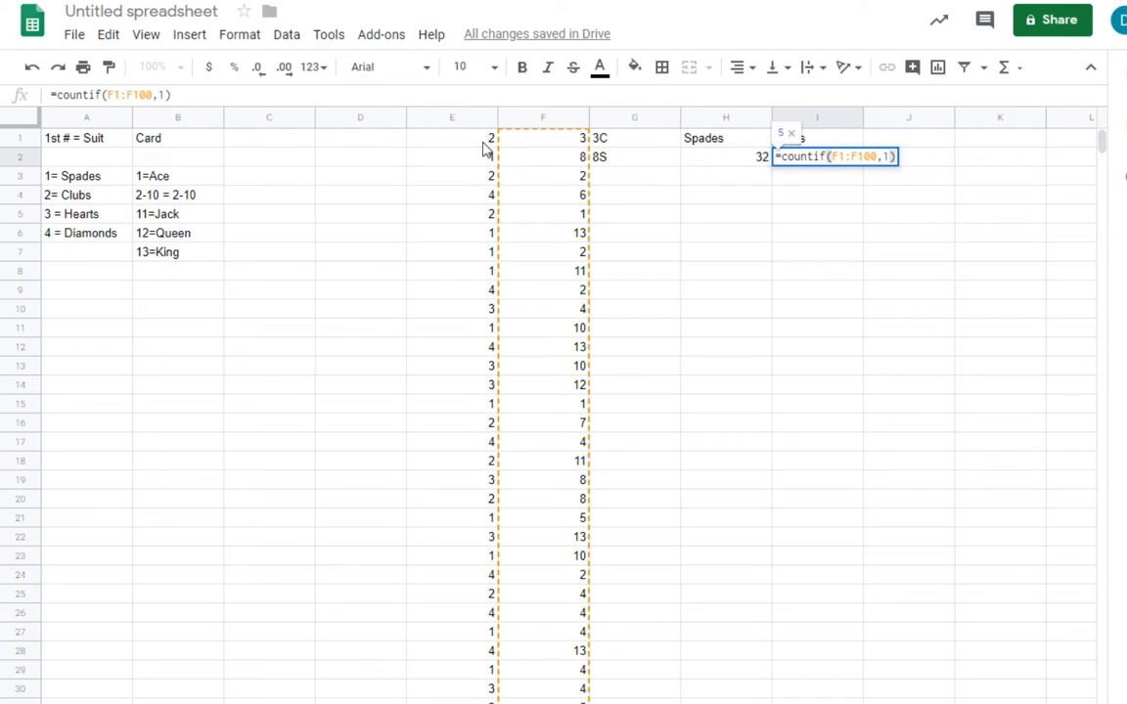
click(838, 156)
key(BackSpace)
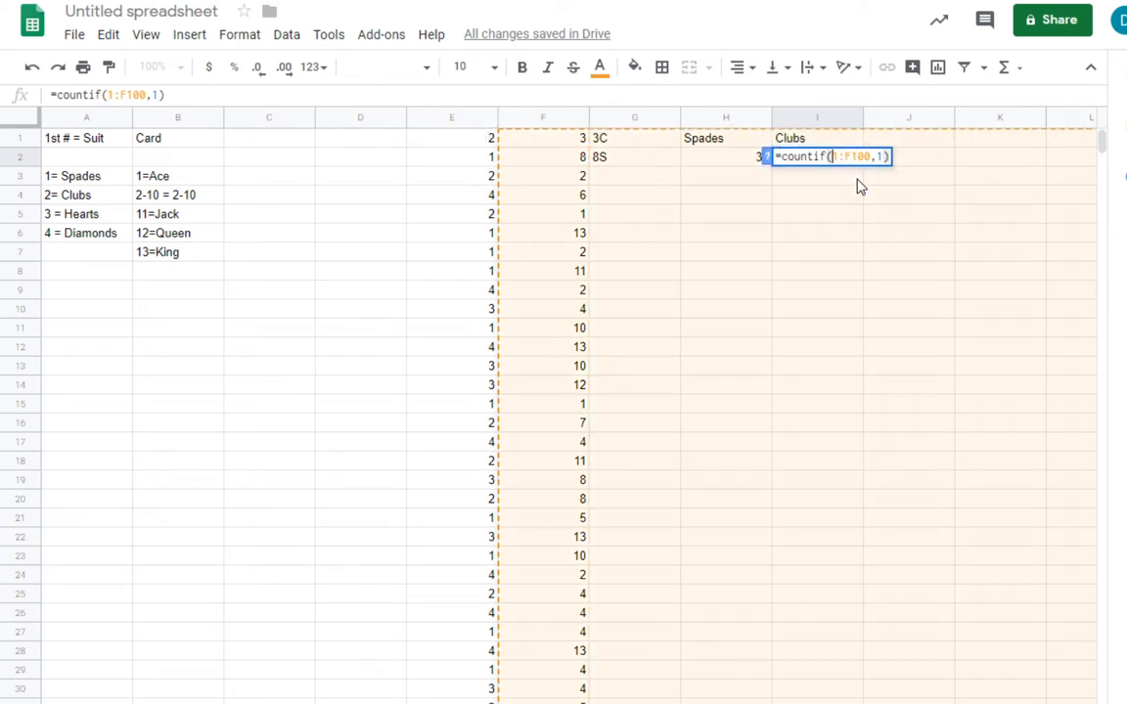
text(E)
key(BackSpace)
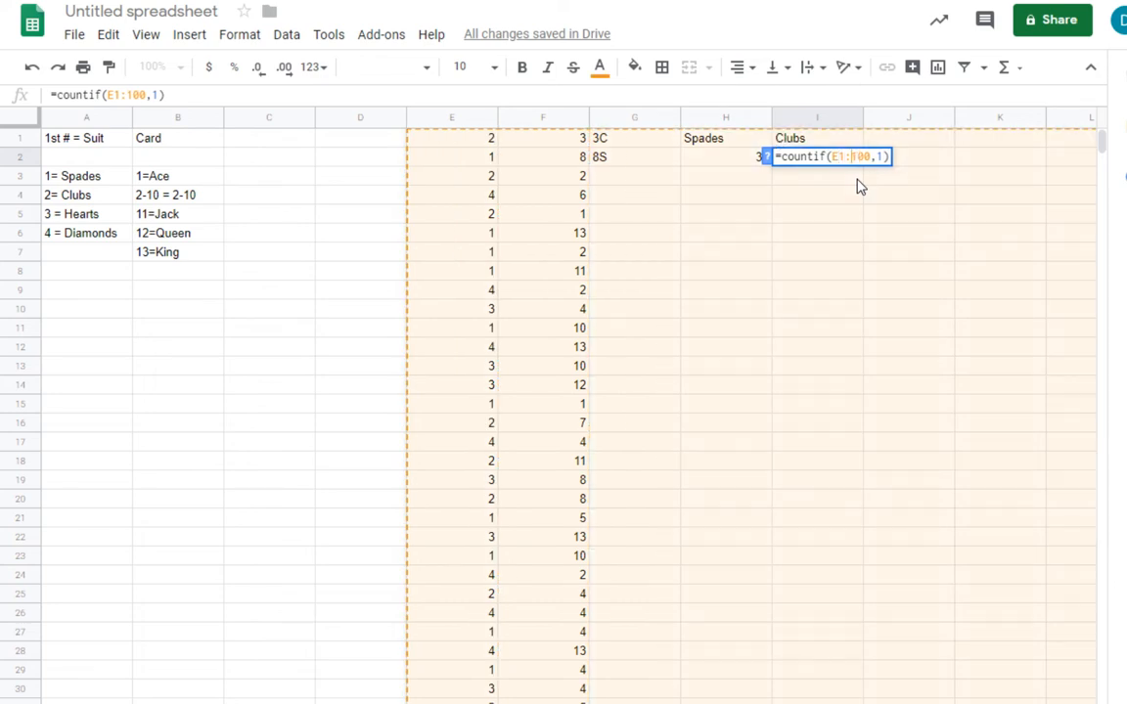
text(E)
key(BackSpace)
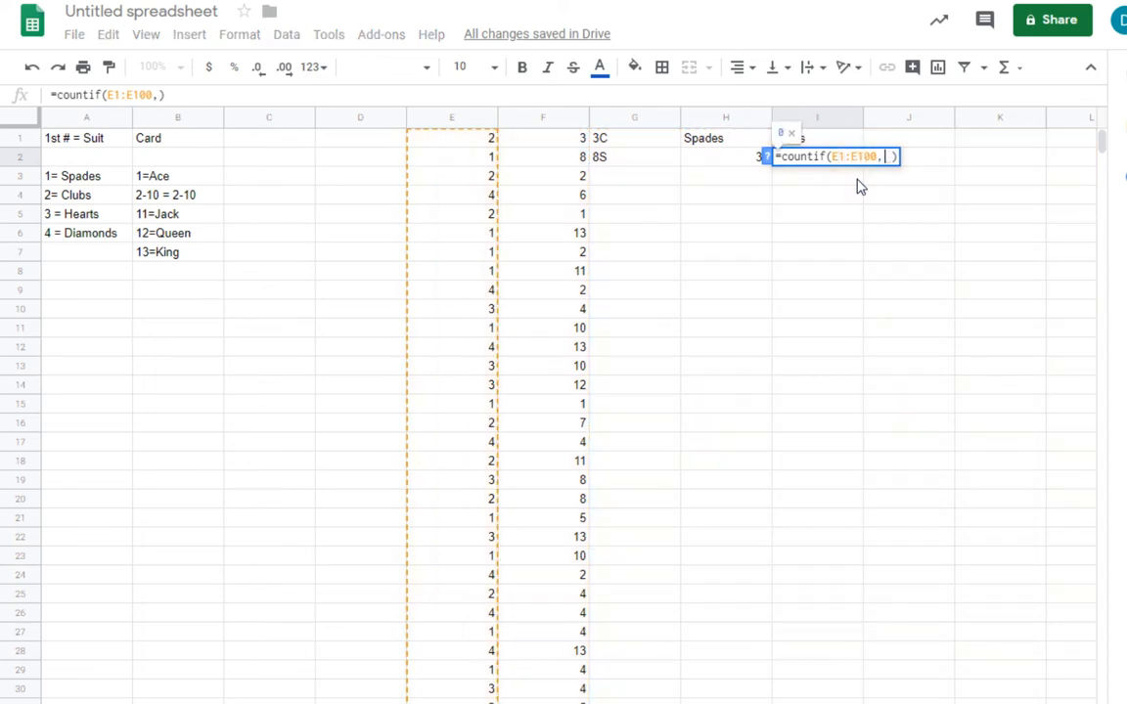
text(2)
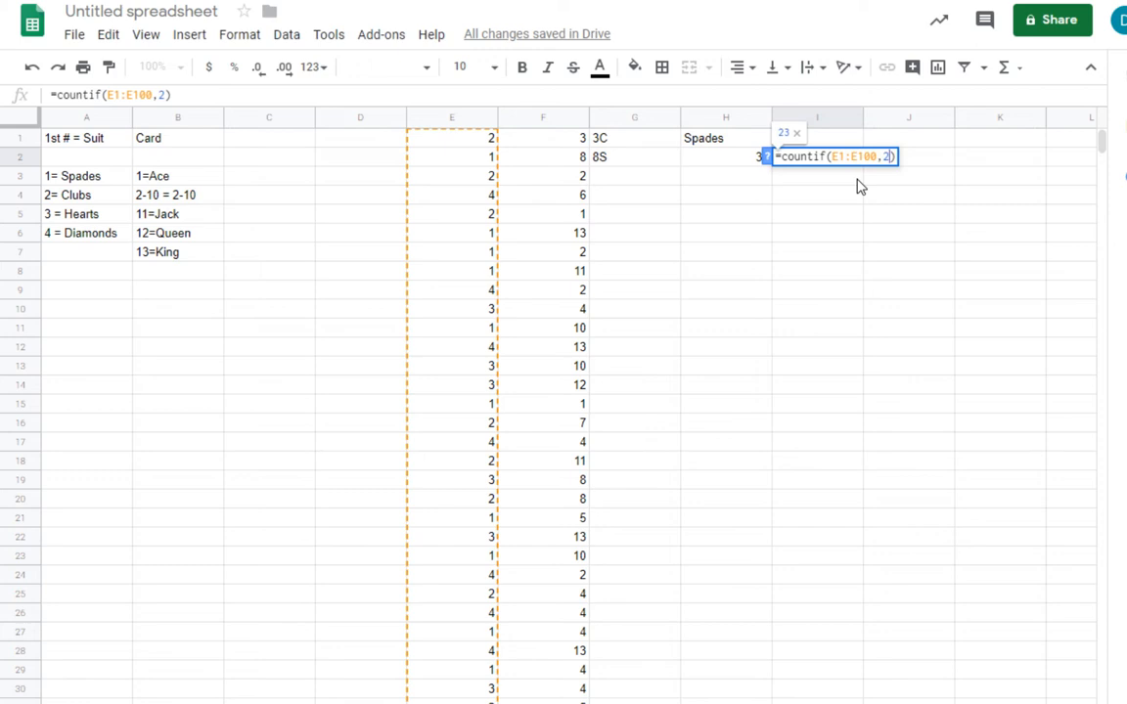
key(Return)
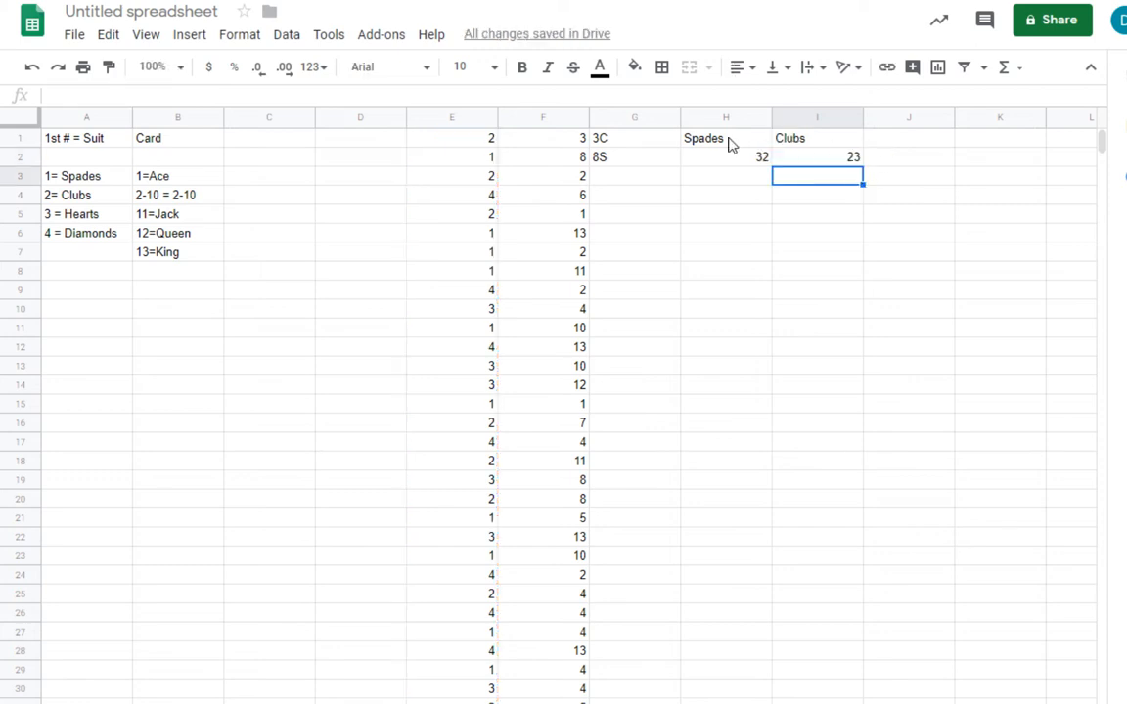
Enter the heading Total # black in cell J1
click(902, 159)
click(916, 143)
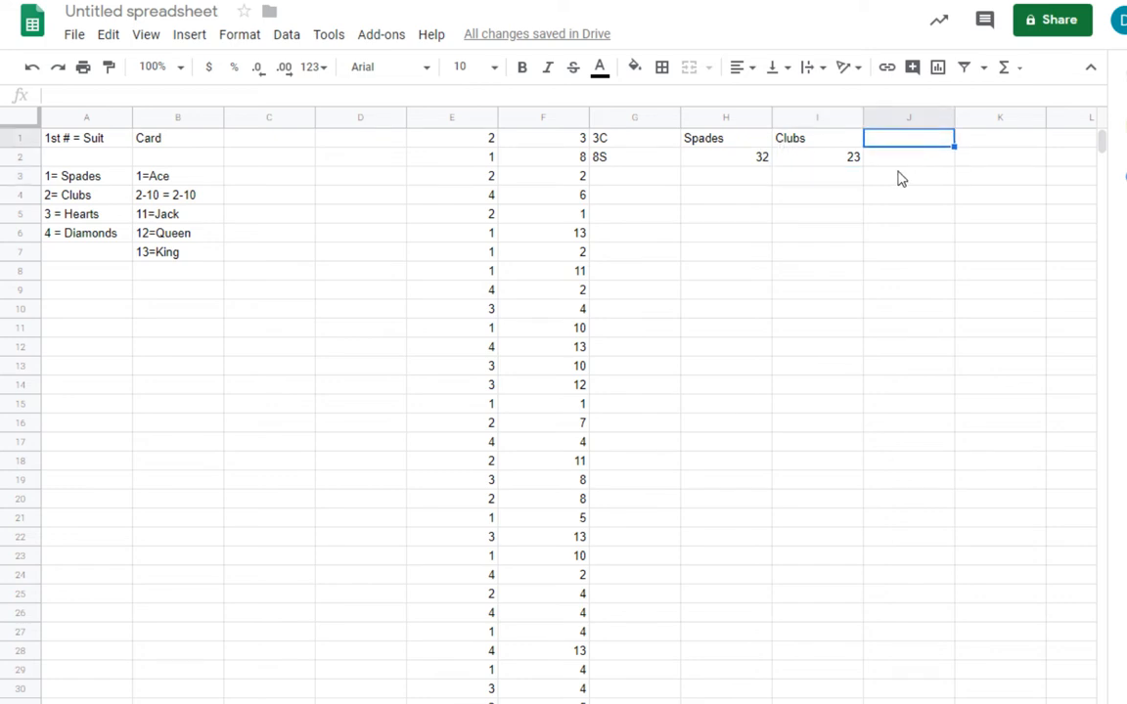
text(Tot)
key(BackSpace)
key(BackSpace)
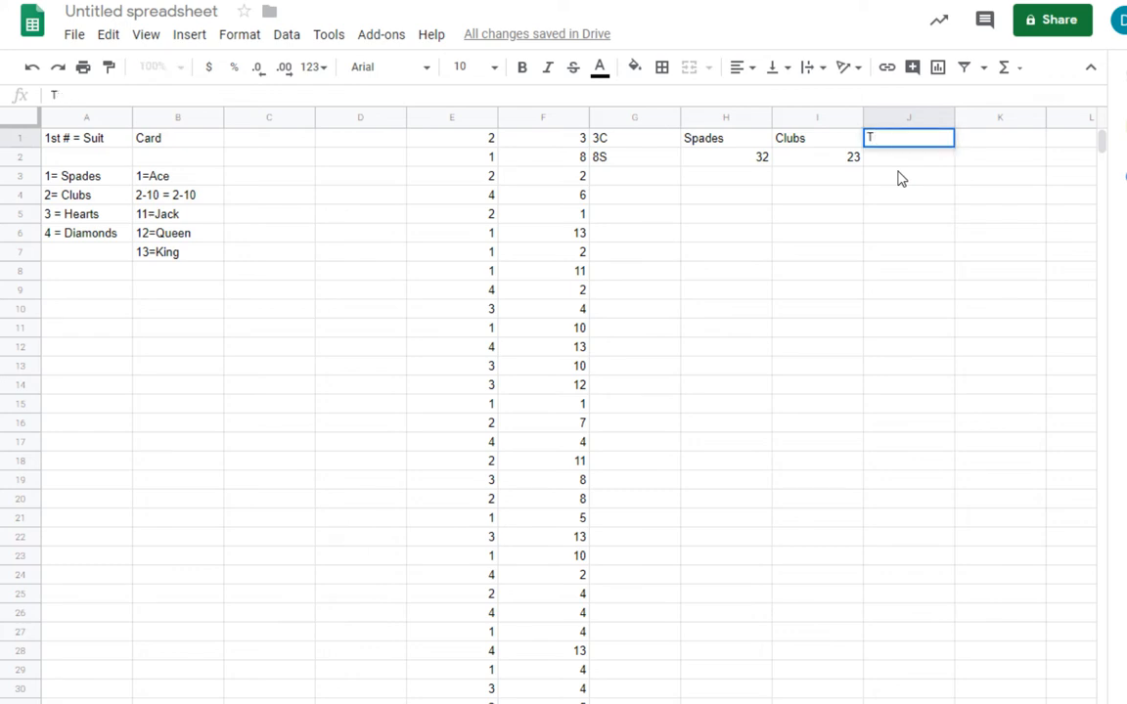
text(otal # black)
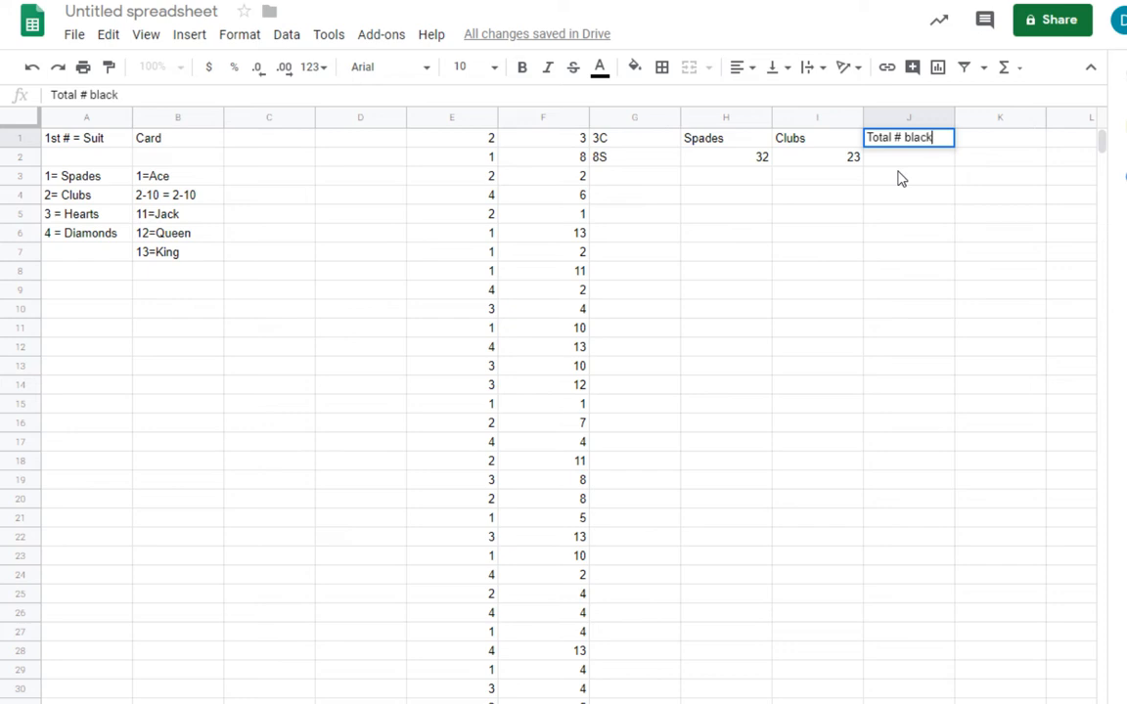
key(Return)
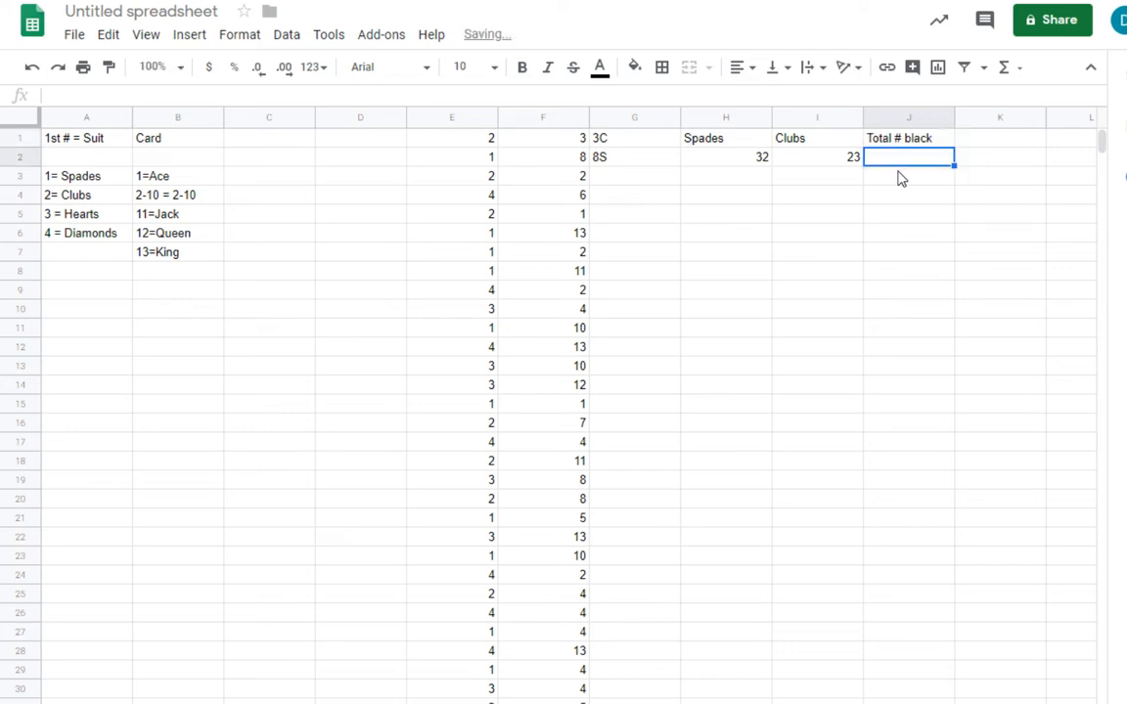
Add the spades and clubs counts in cell J2 with the formula =H2+I2
text(=)
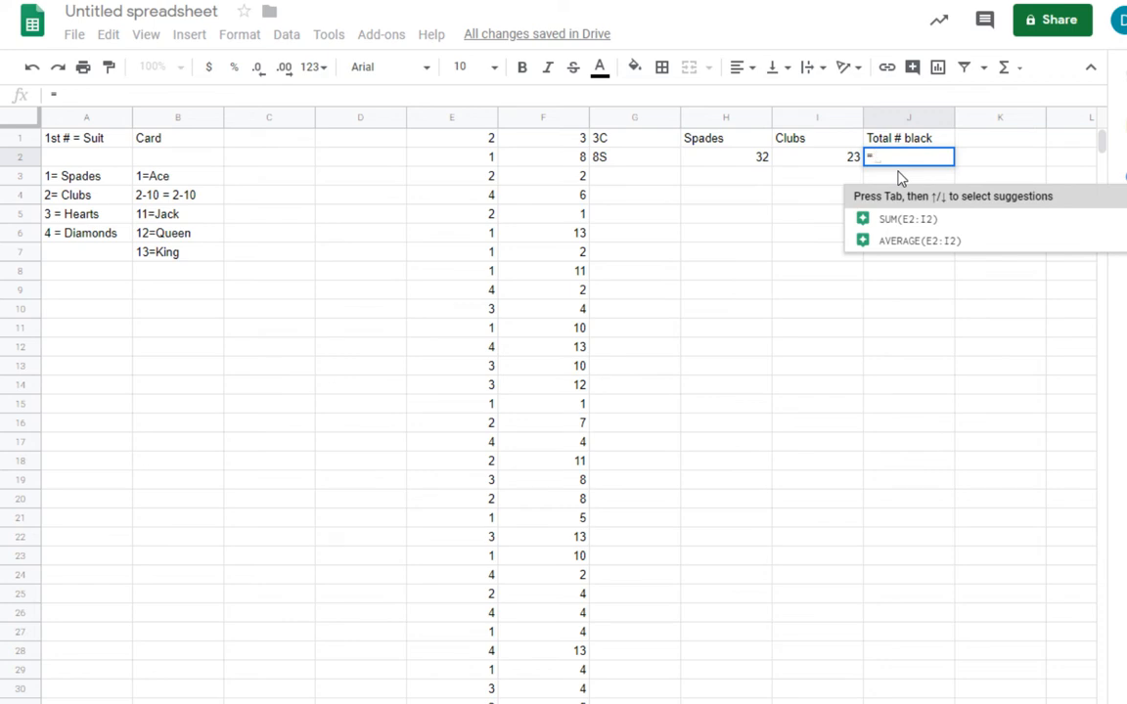
click(763, 159)
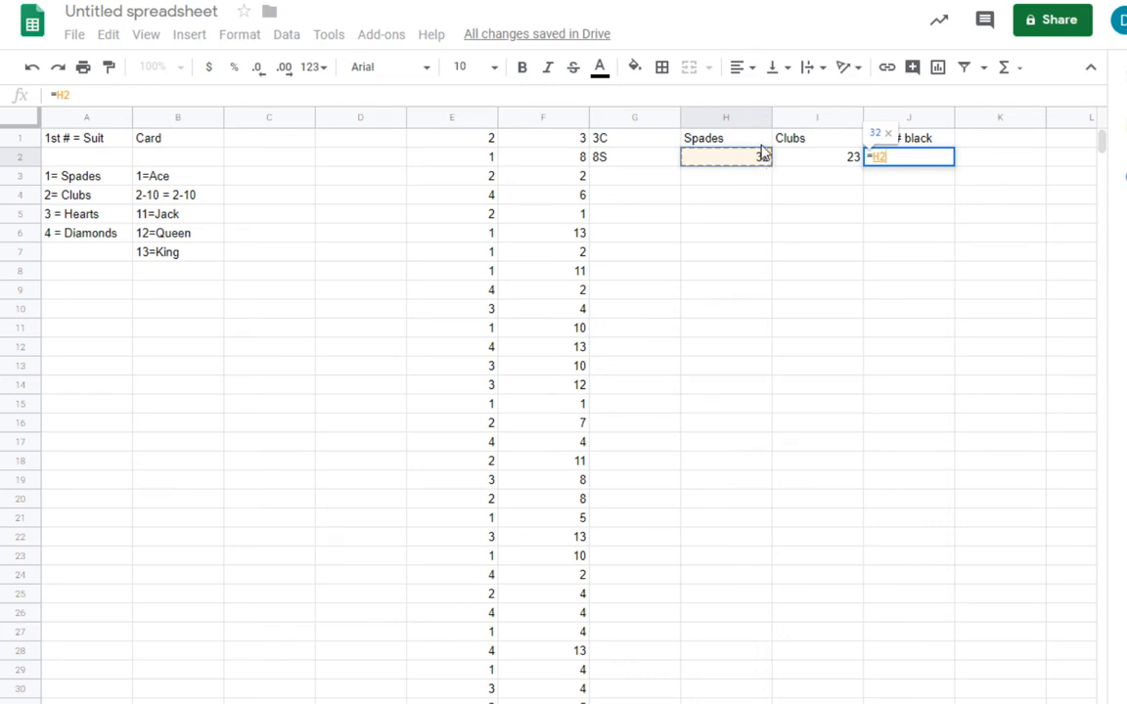
text(+)
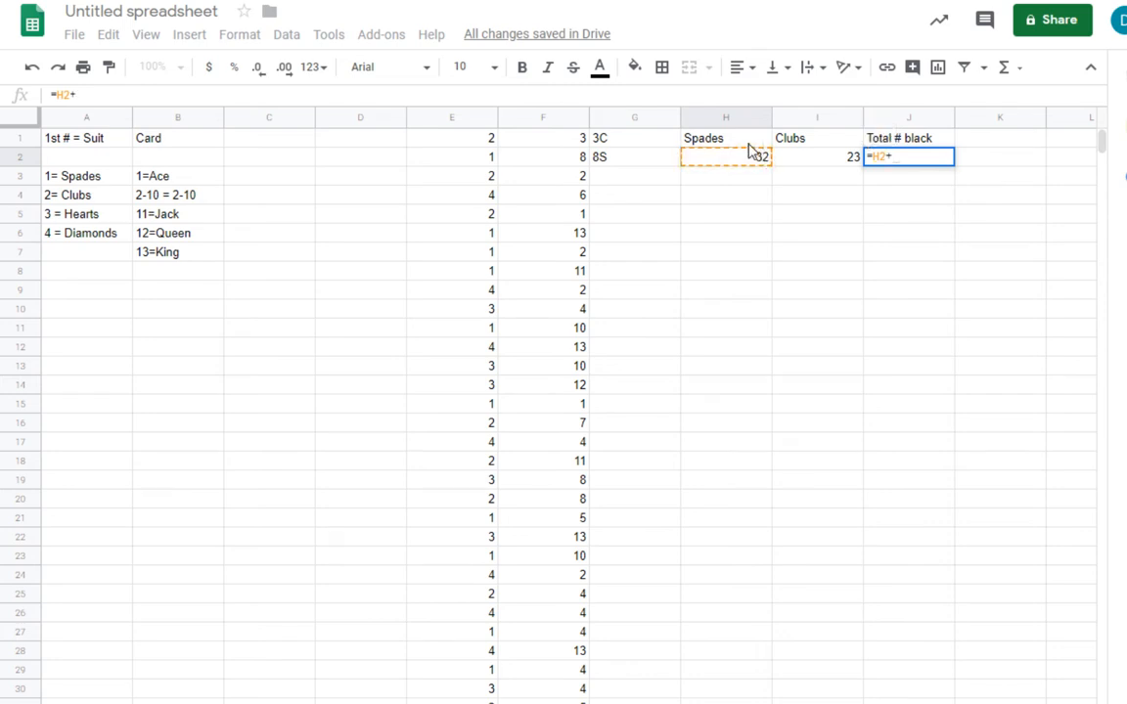
click(846, 168)
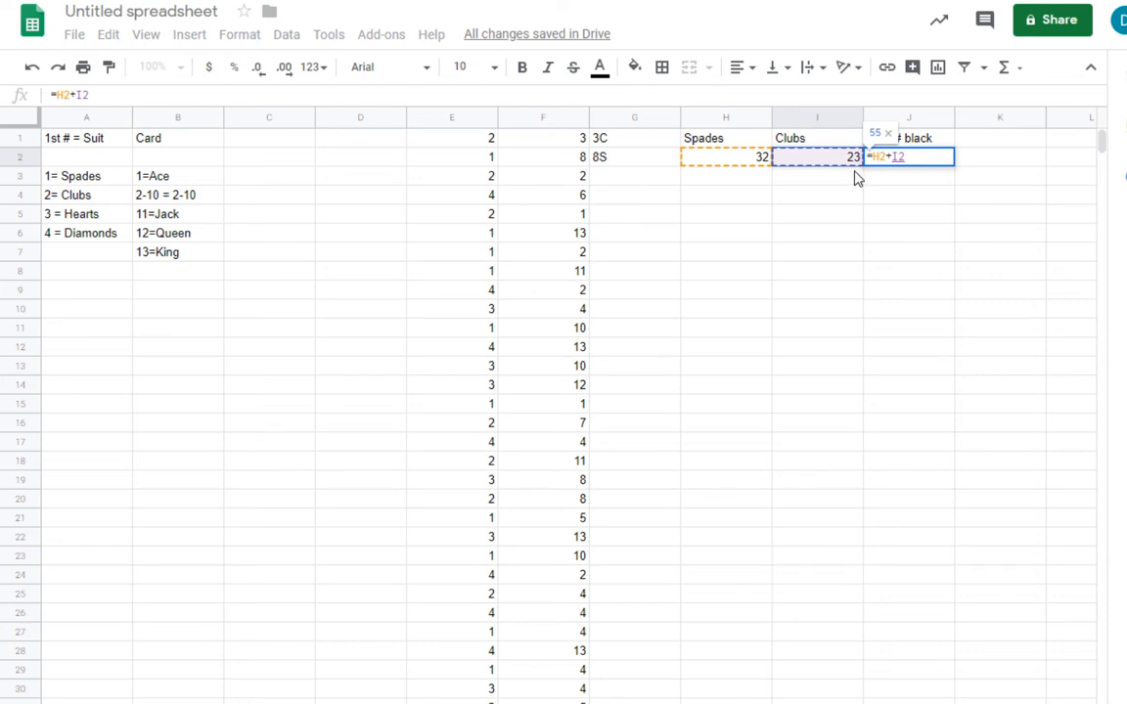
key(Return)
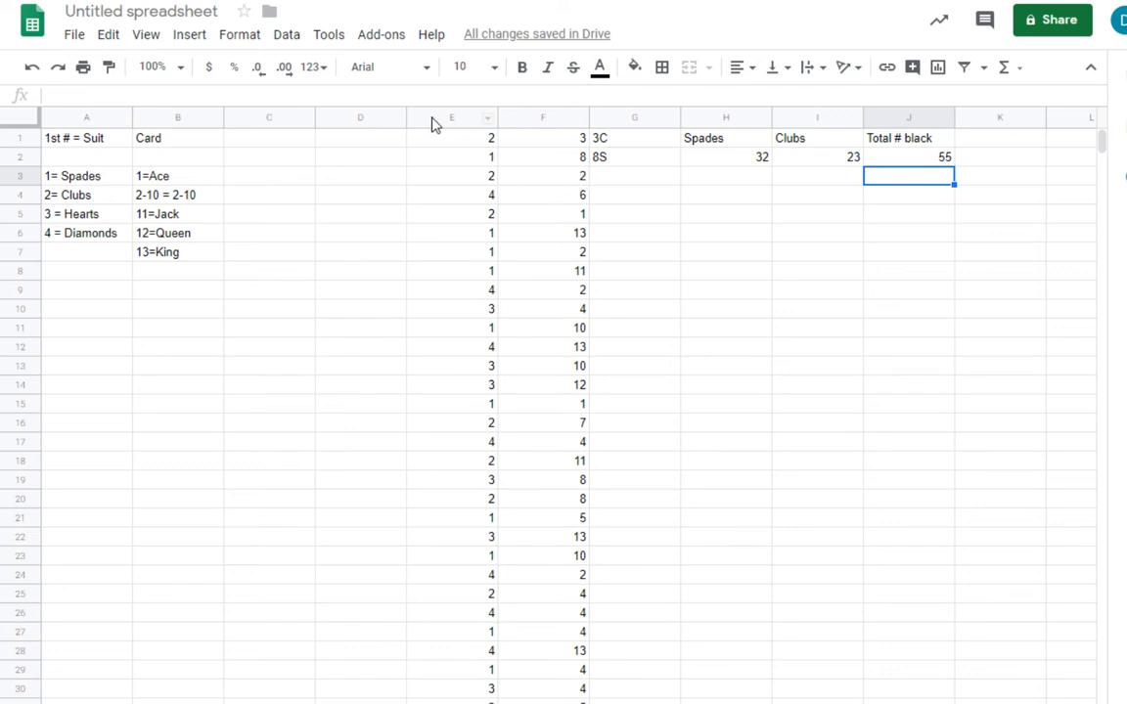
Move the contents of columns E through J so that they start in column C
drag(435, 124, 933, 174)
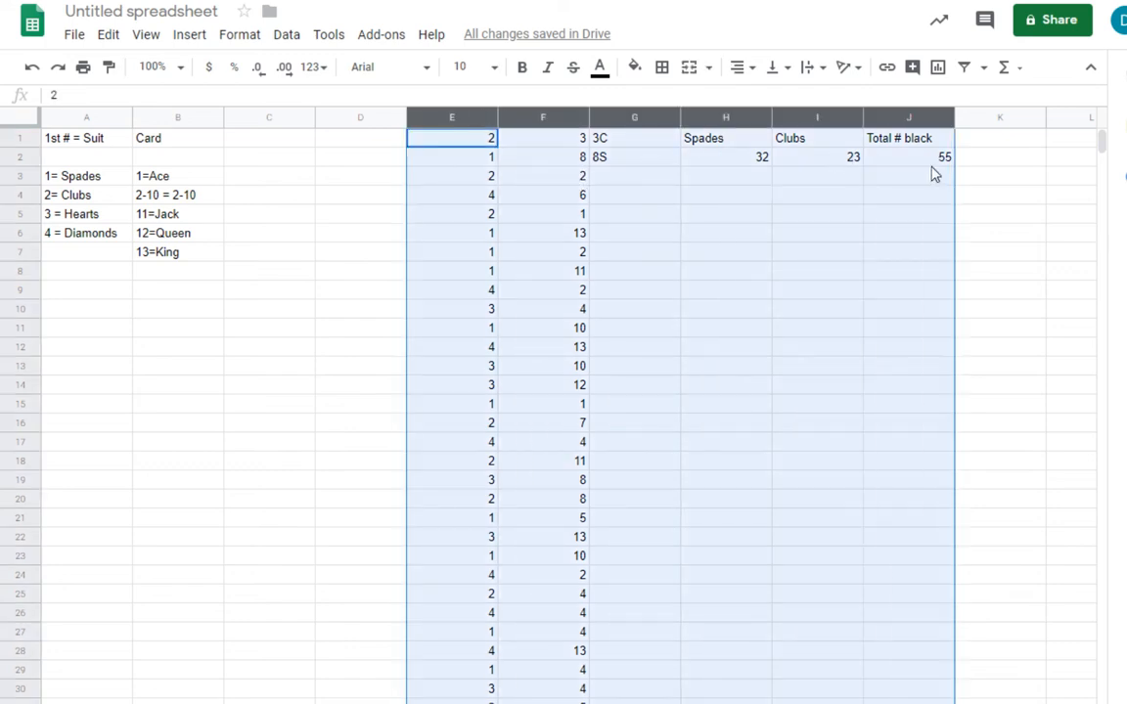
key(ctrl+c)
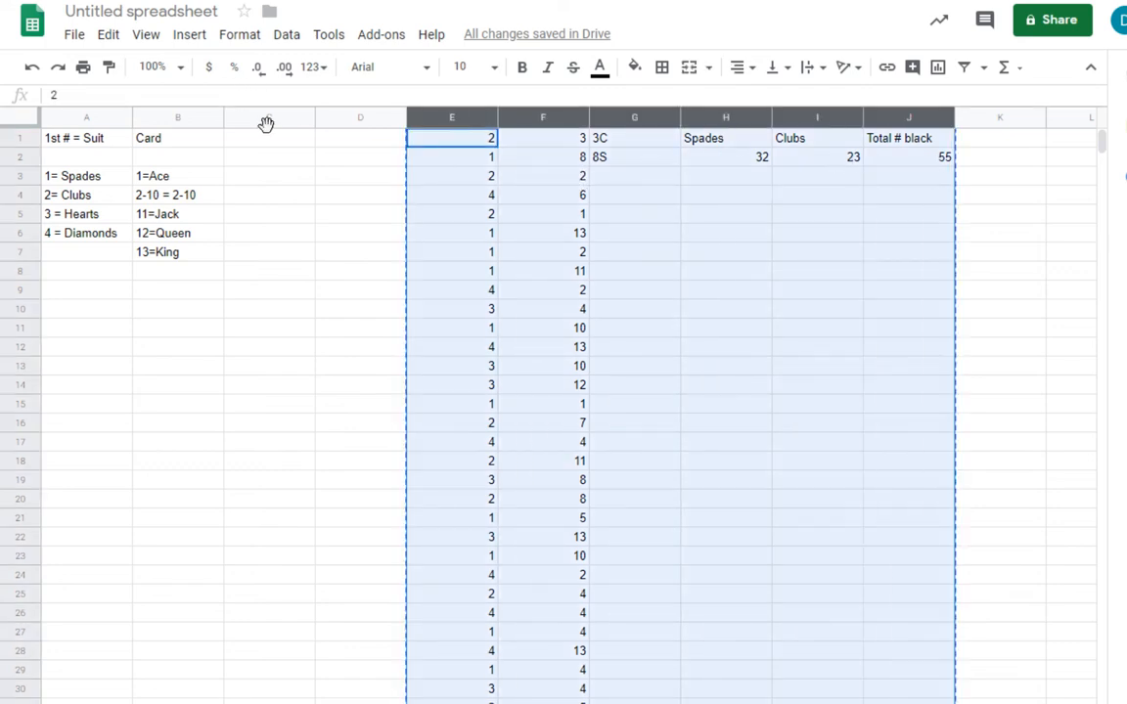
click(274, 144)
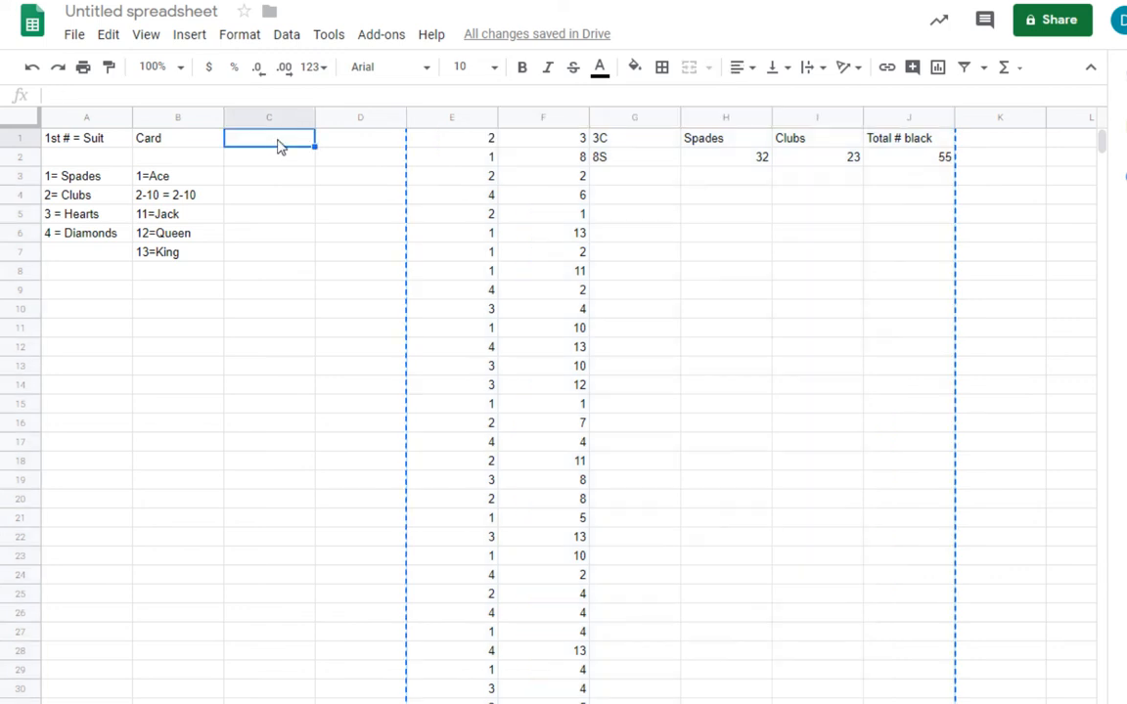
key(ctrl+v)
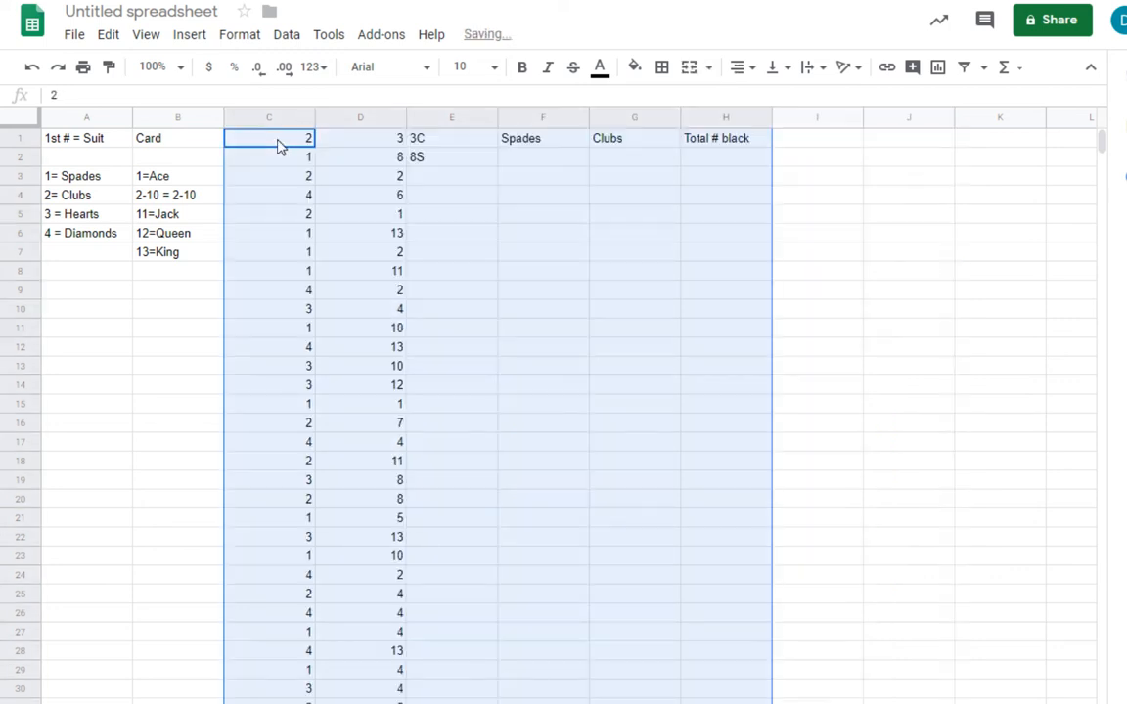
click(856, 215)
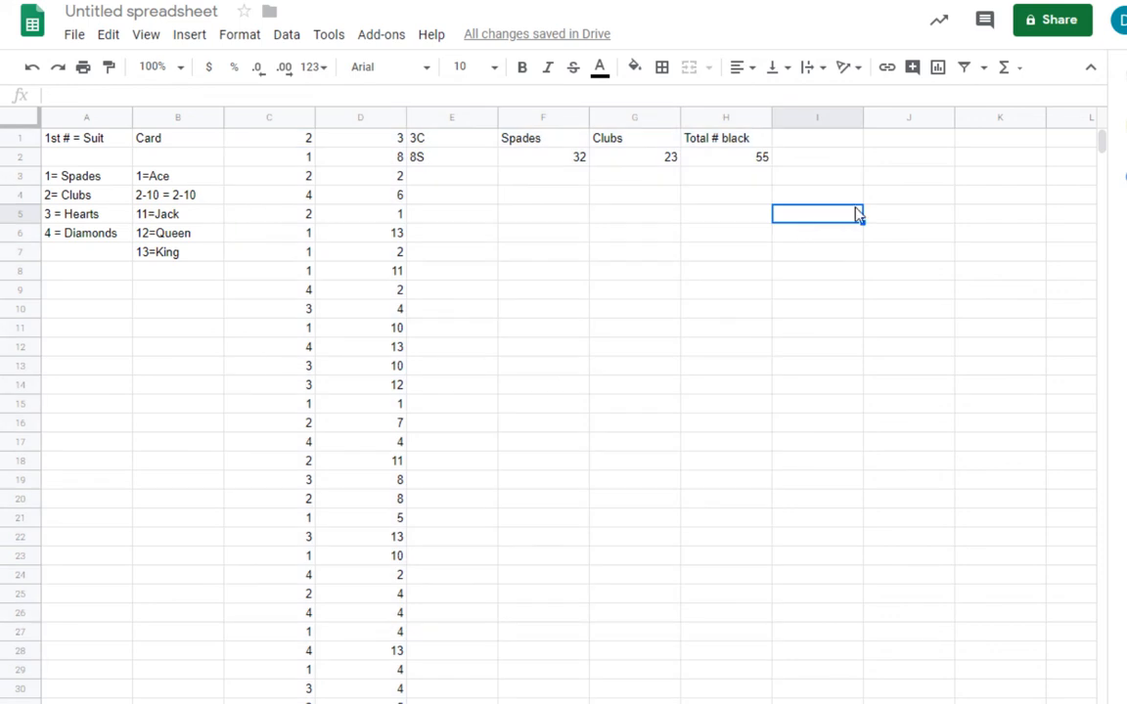
click(903, 159)
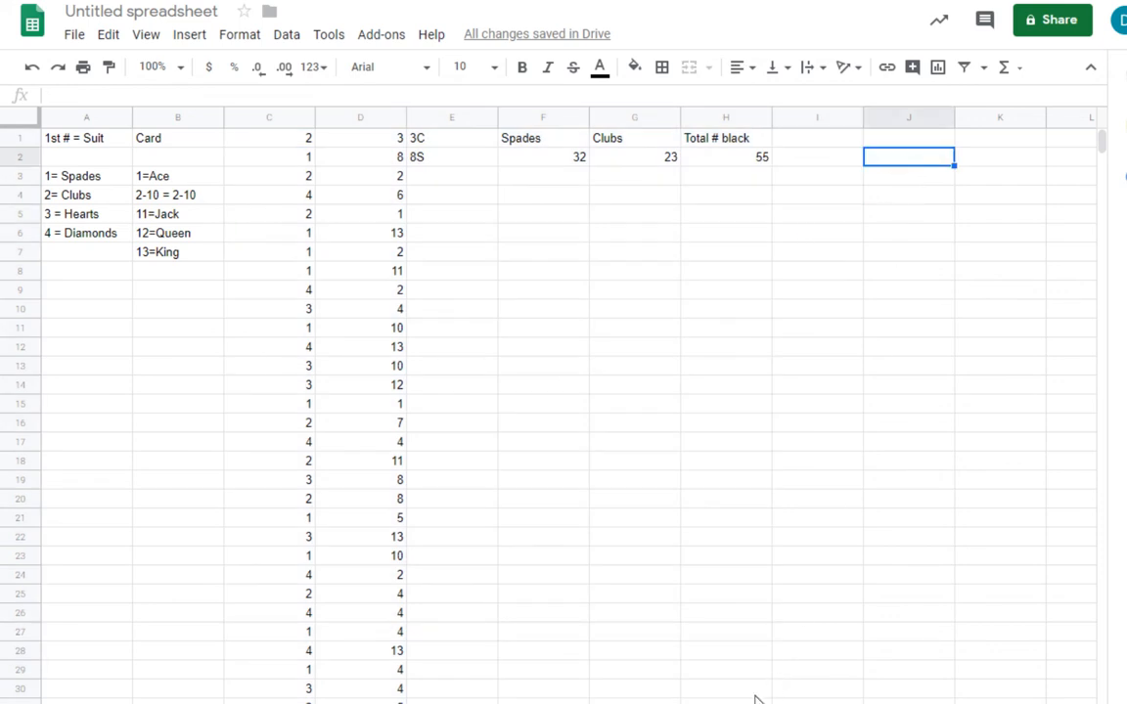
Enter an outcome key in cells F10 to F13: 1=win, 2=loss, 3=loss and 4=loss
click(563, 311)
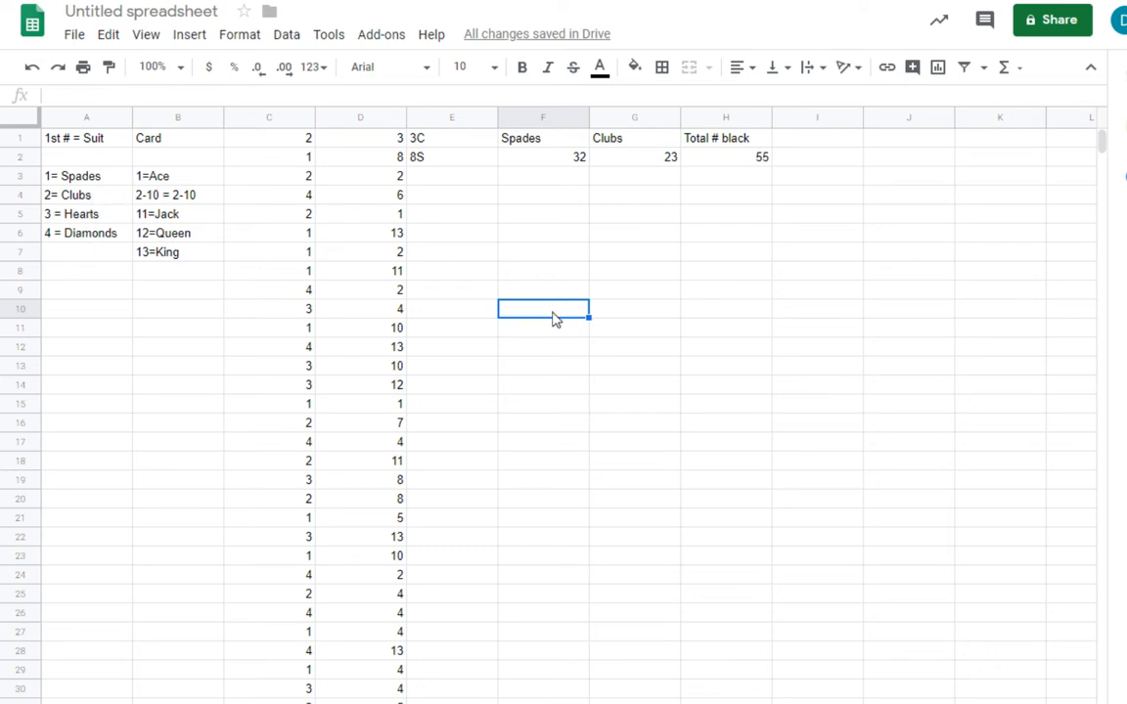
text(1=win)
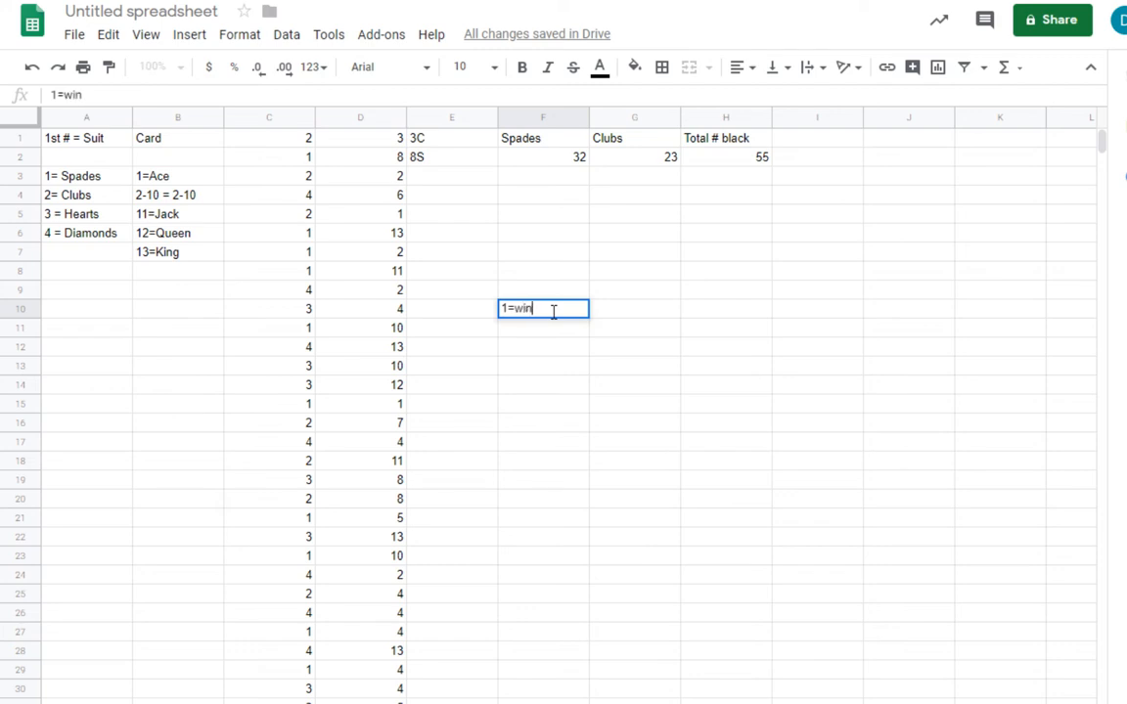
key(Return)
text(2)
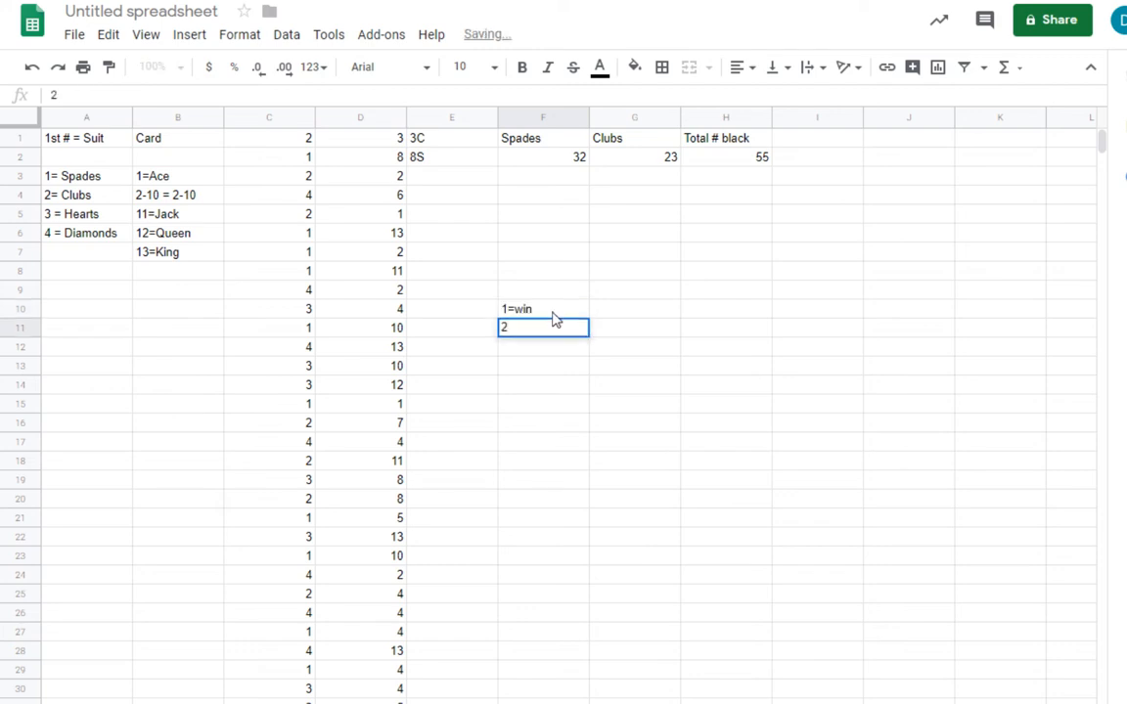
text(=loss)
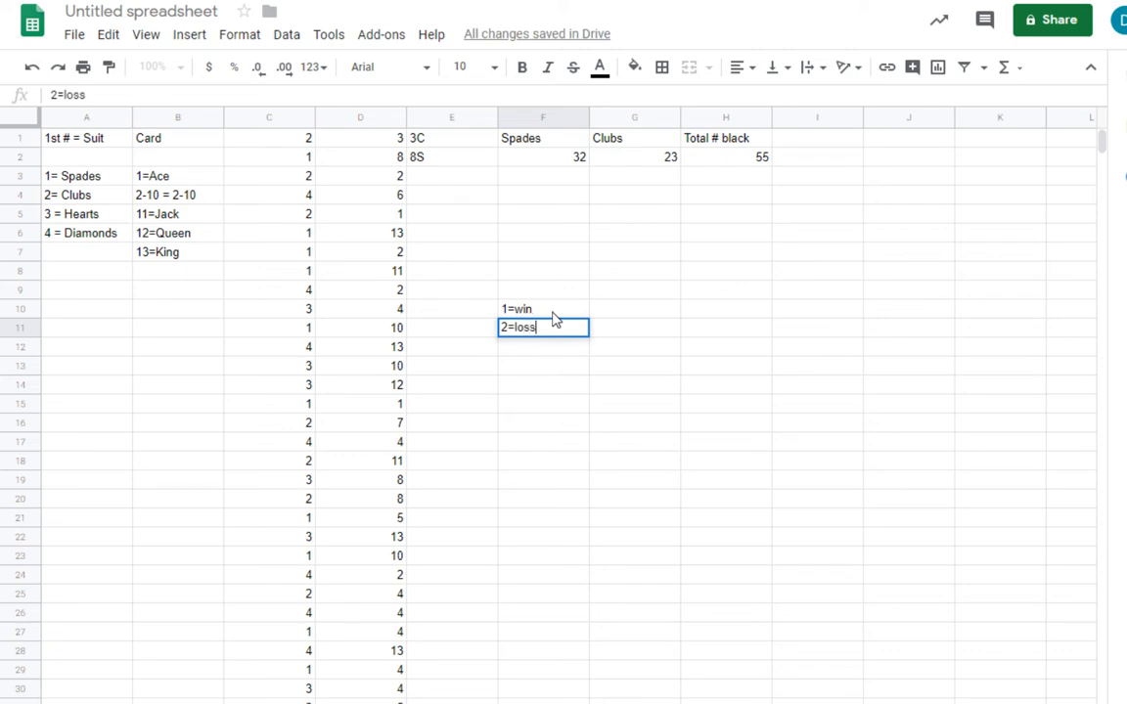
key(Return)
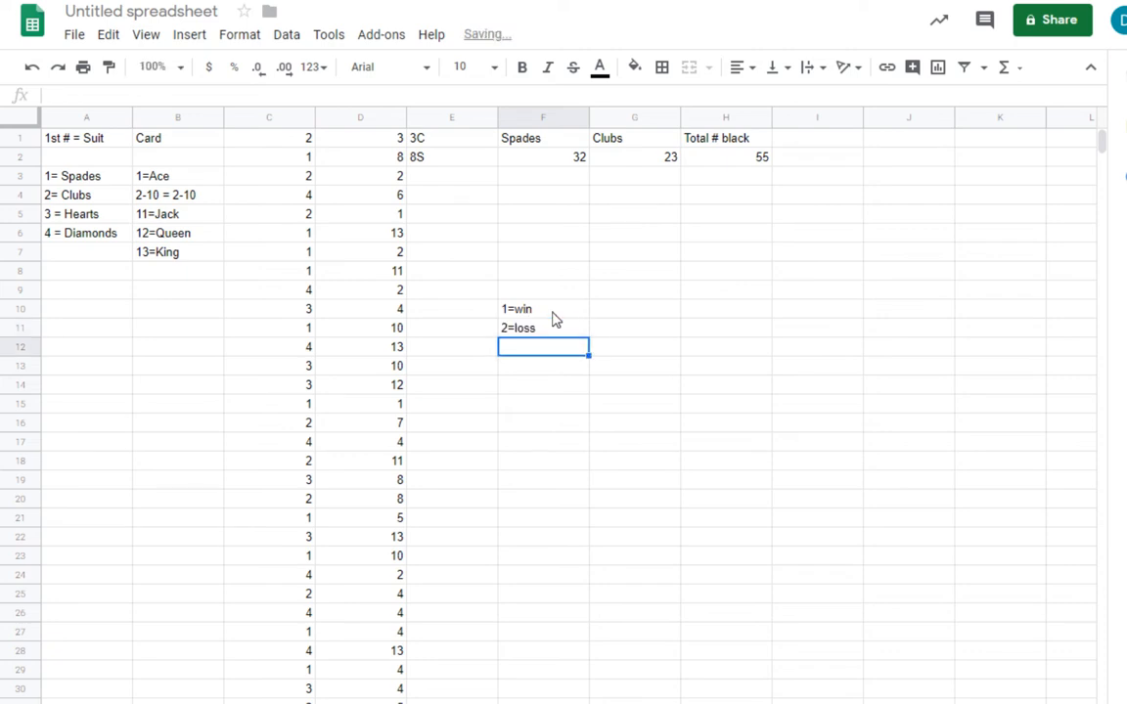
text(3=loss)
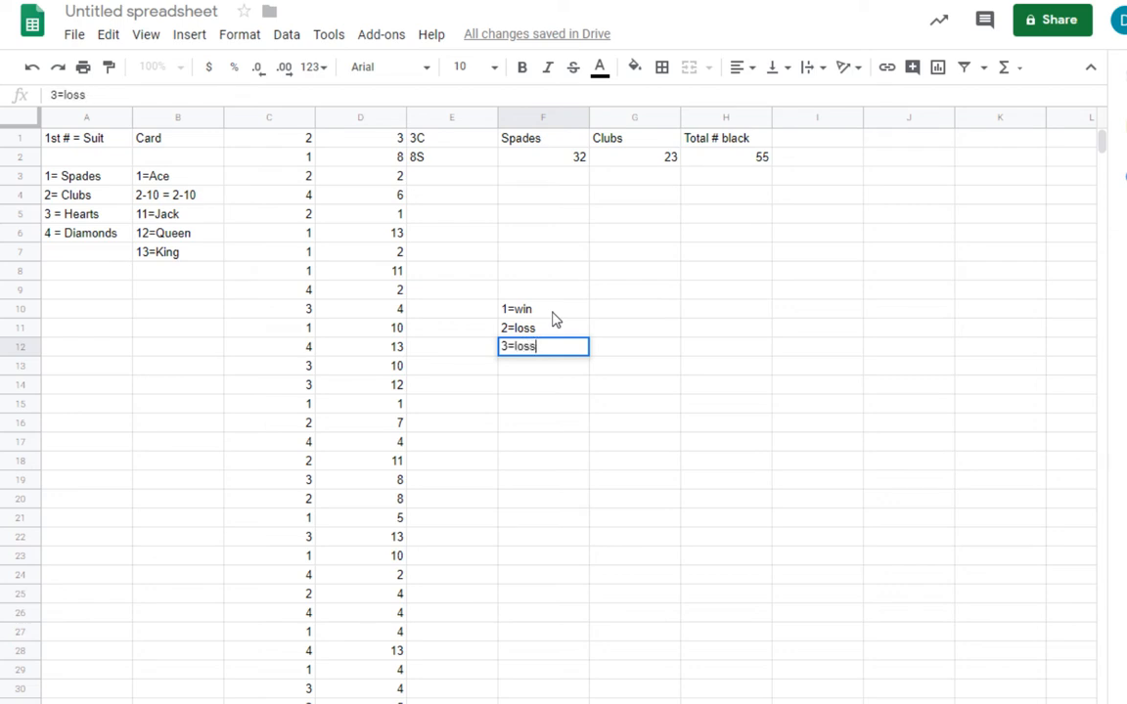
key(Return)
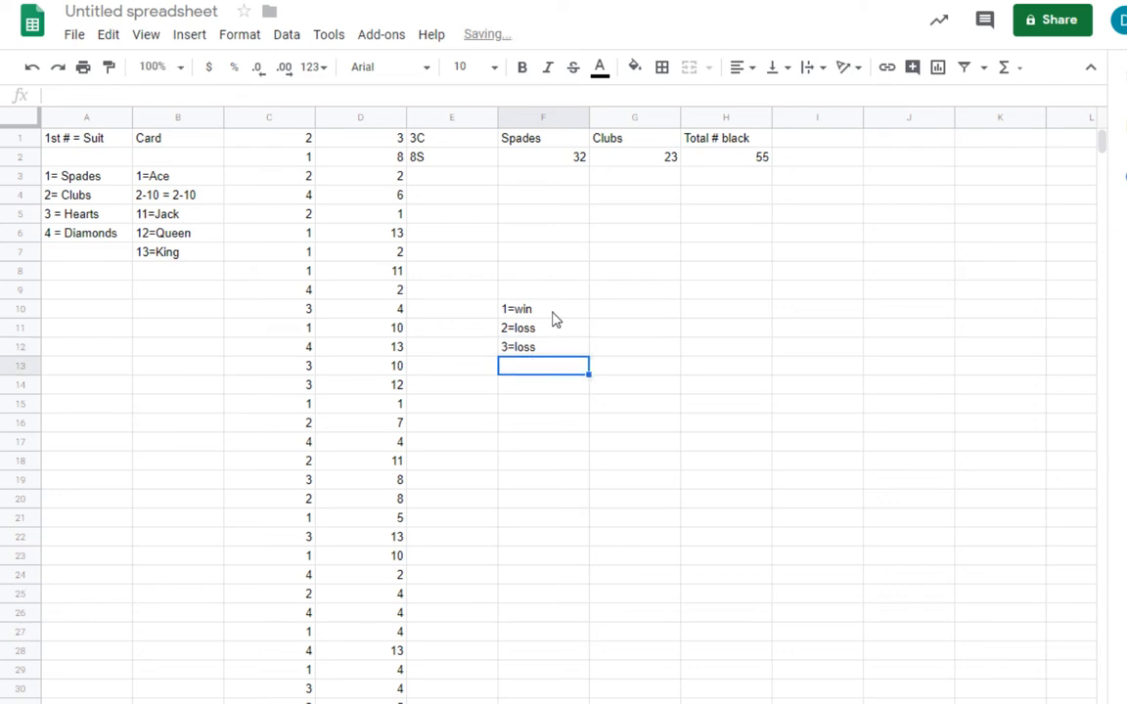
text(4=loss)
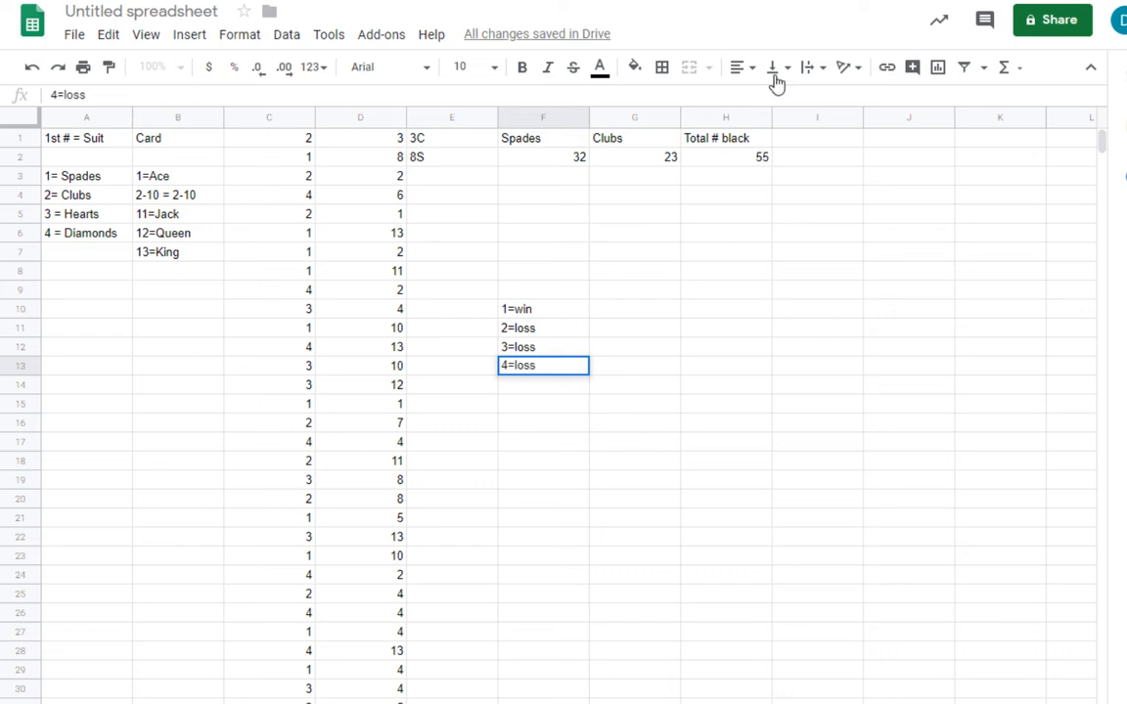
click(492, 329)
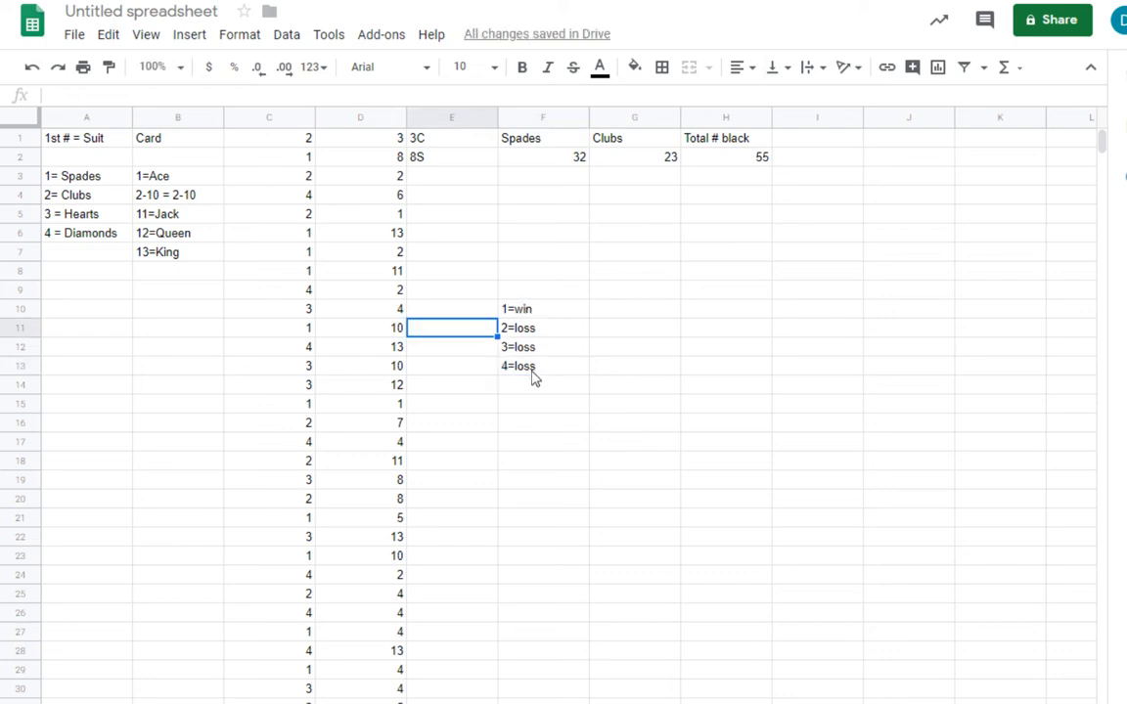
Enter the formula =RANDBETWEEN(1,4) in cell G10 and fill it down to G23
click(549, 313)
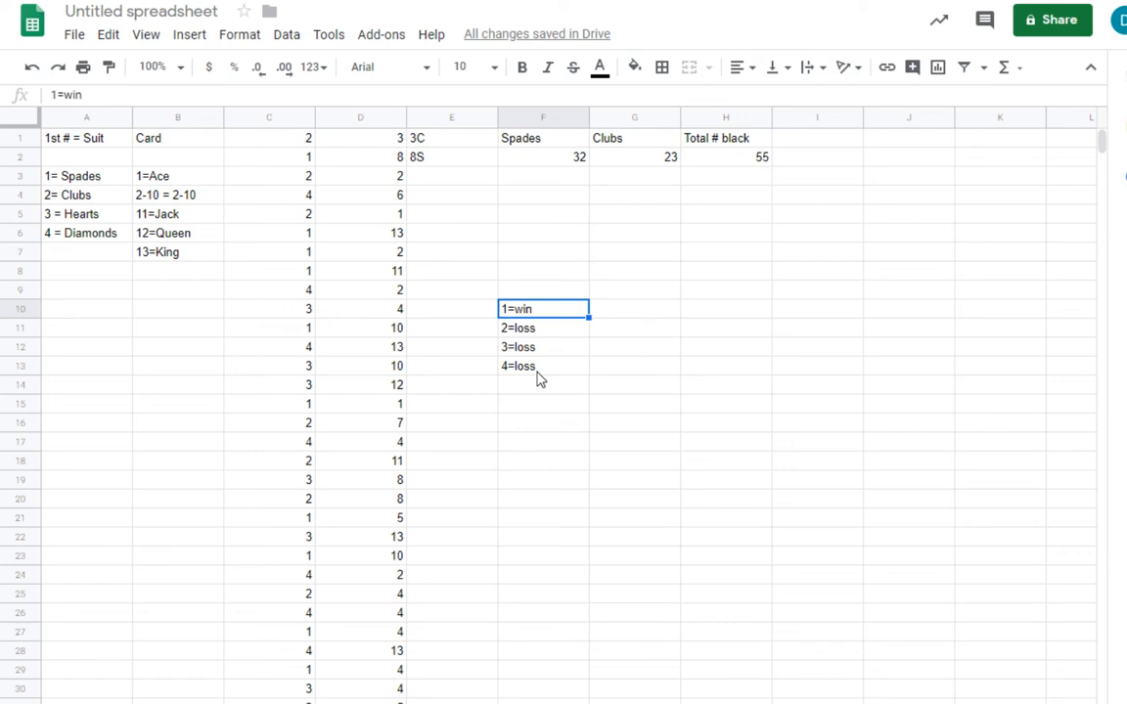
click(657, 311)
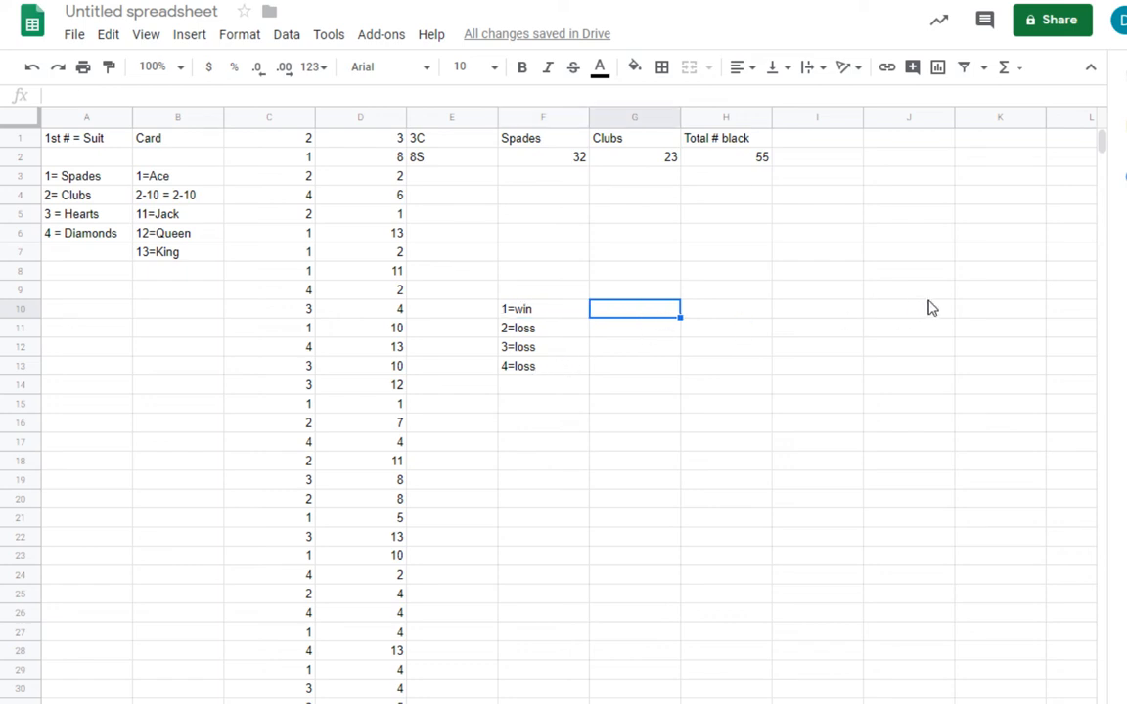
text(=)
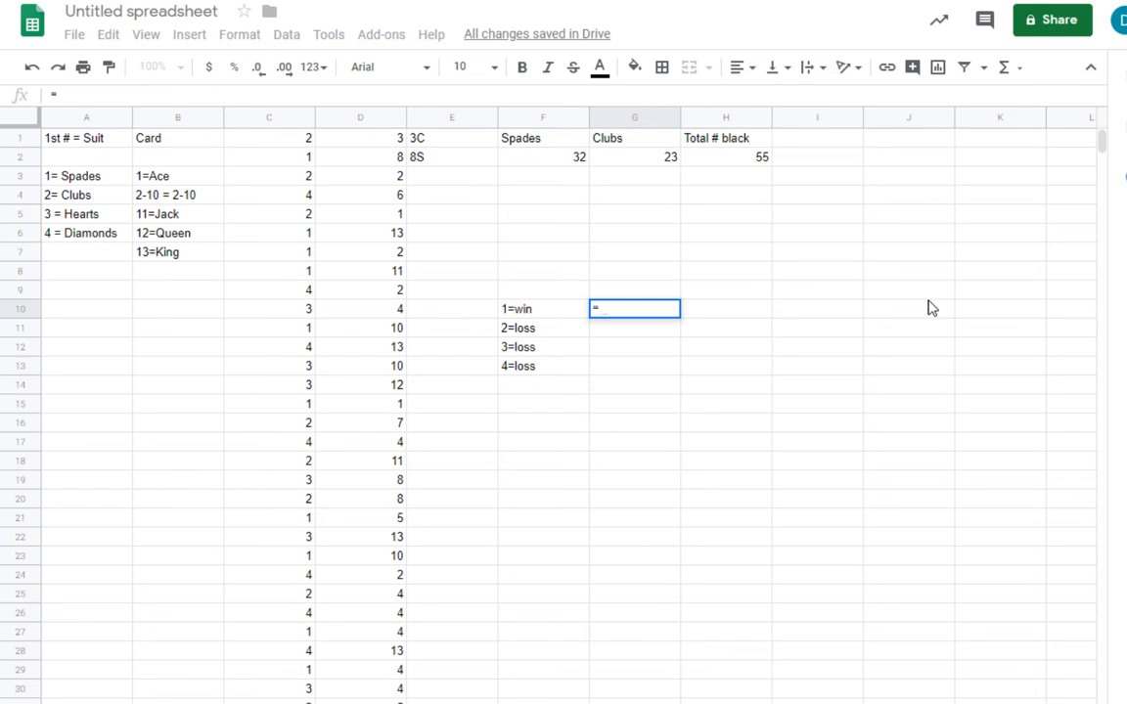
text(rand)
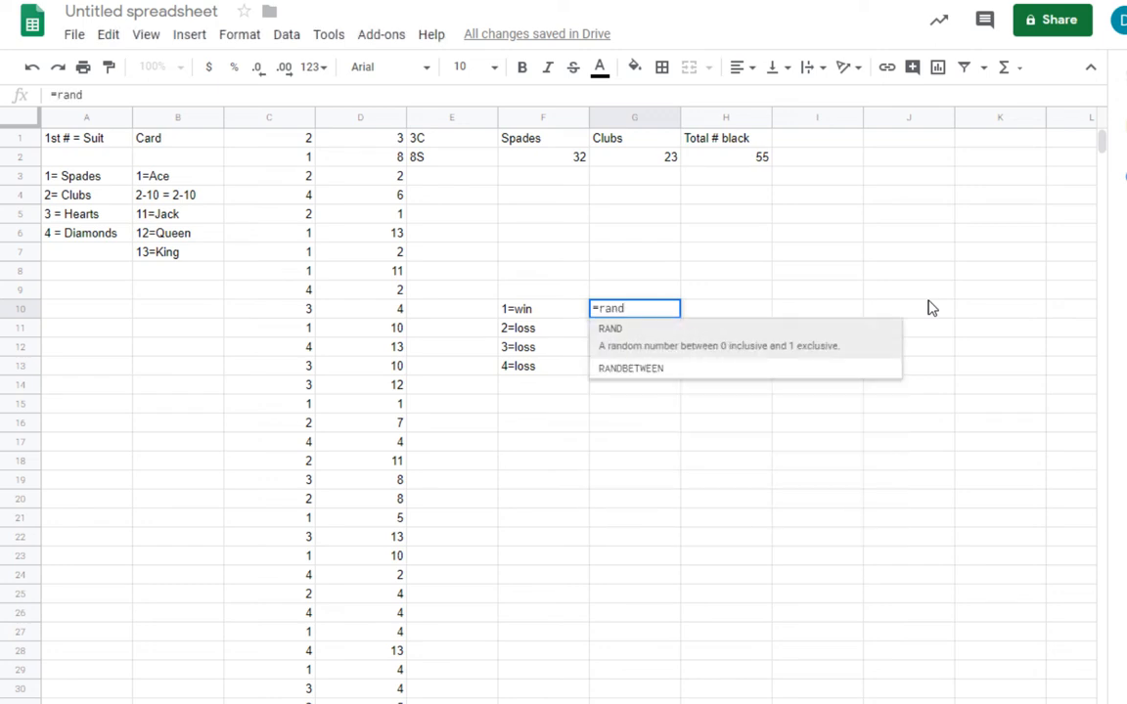
key(Down)
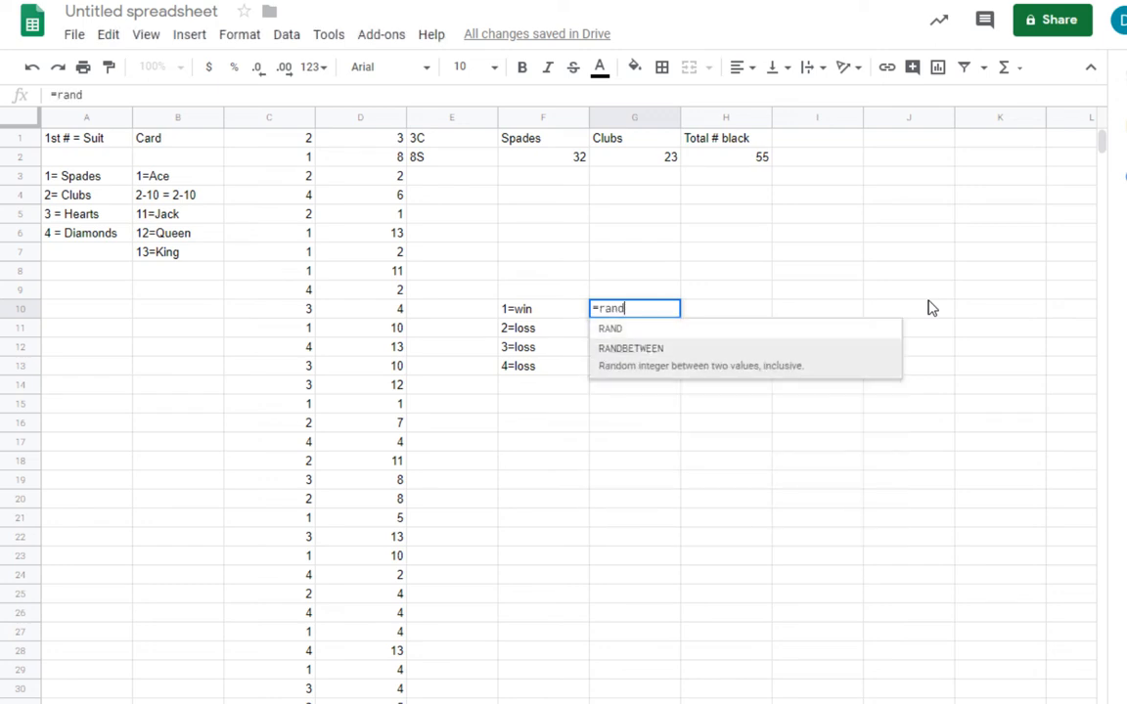
key(Tab)
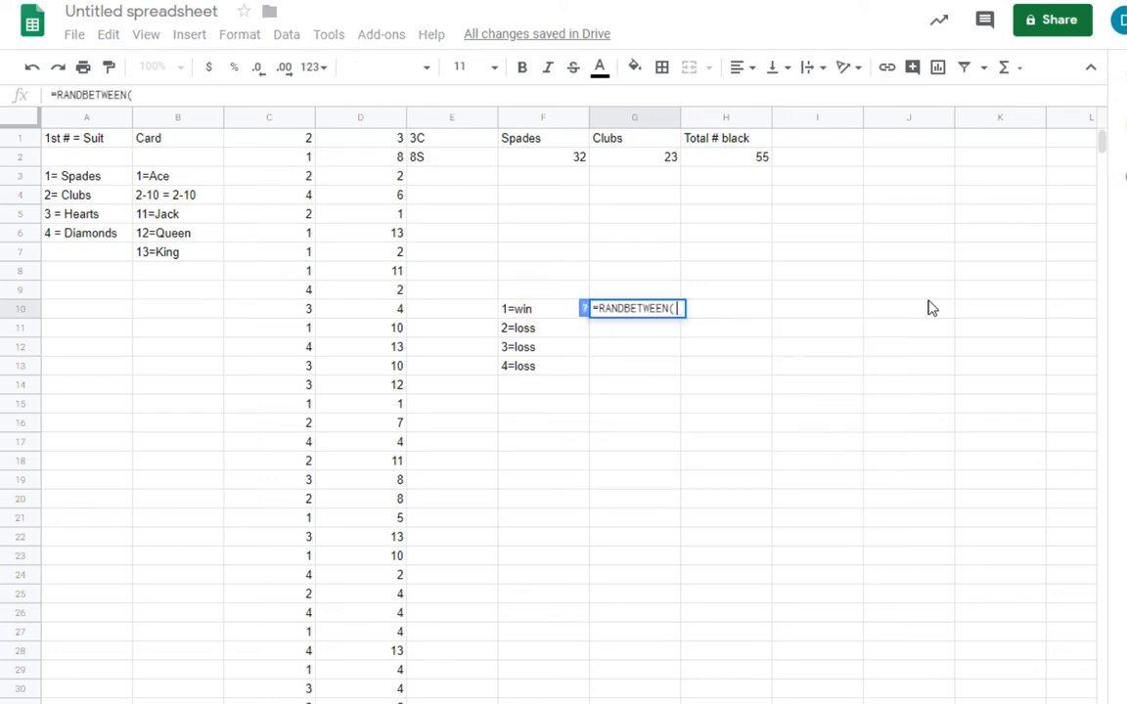
text(1,4))
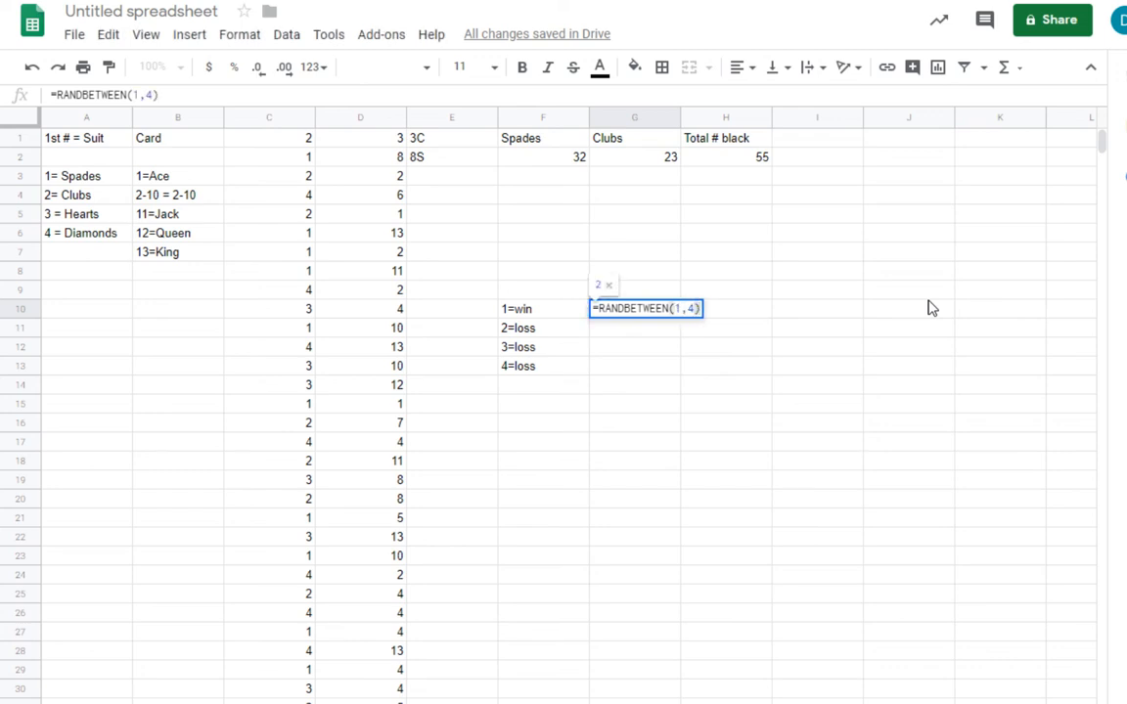
key(Return)
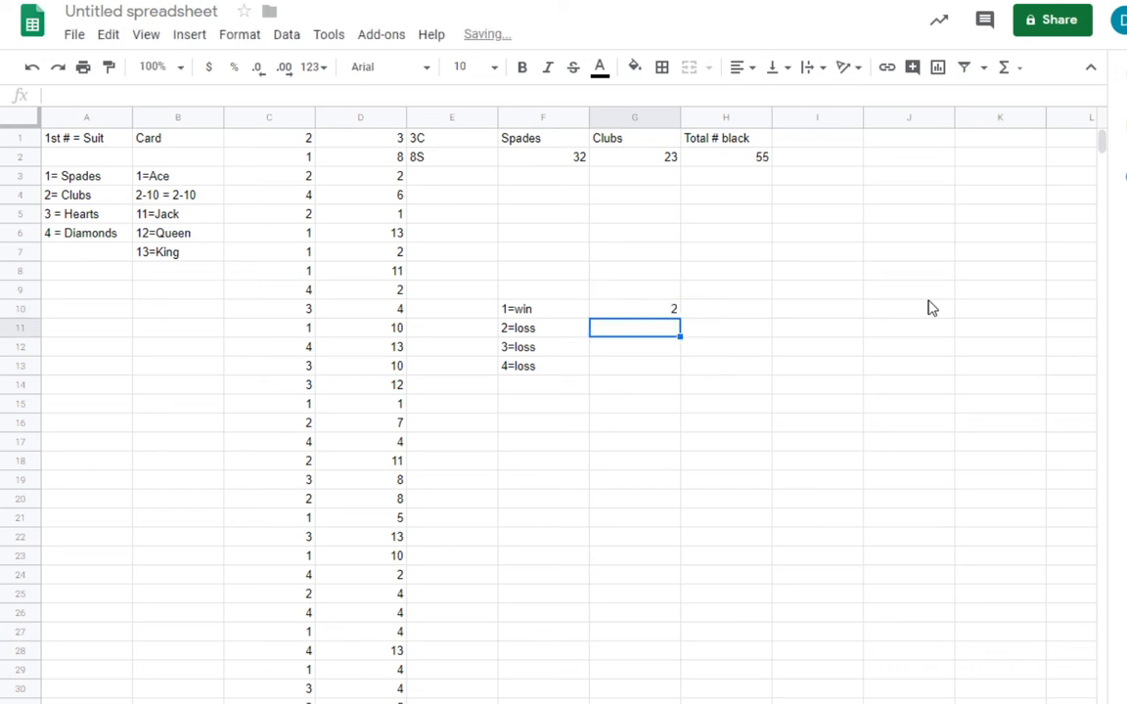
click(656, 312)
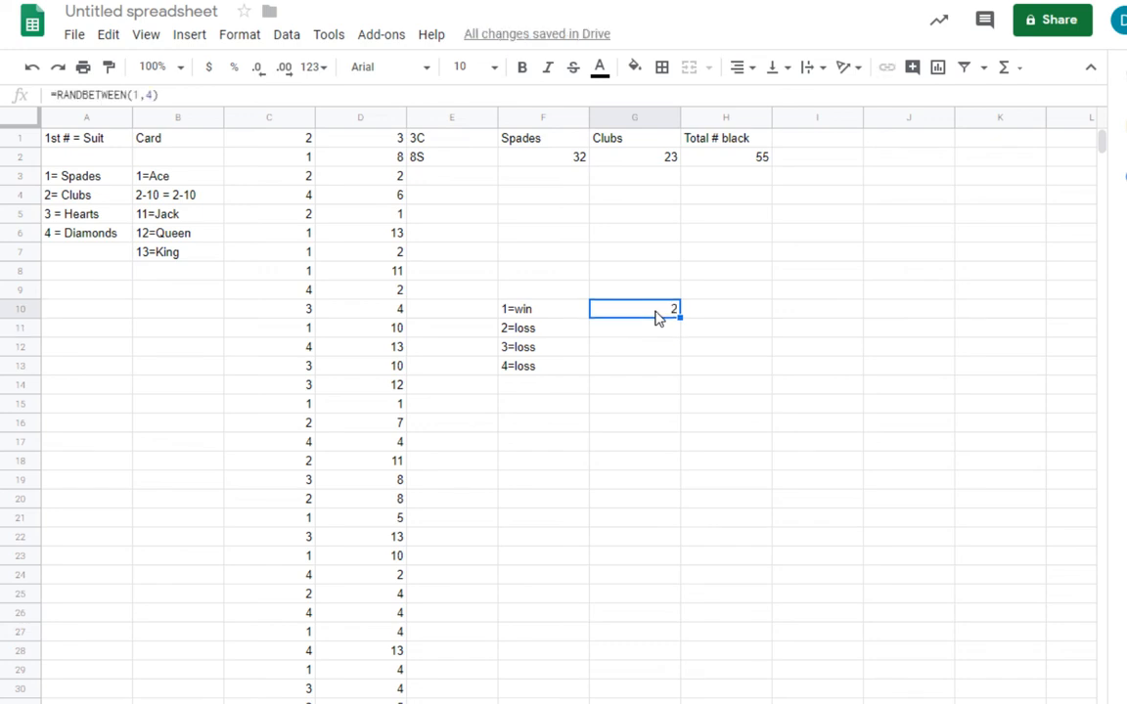
drag(680, 313, 686, 565)
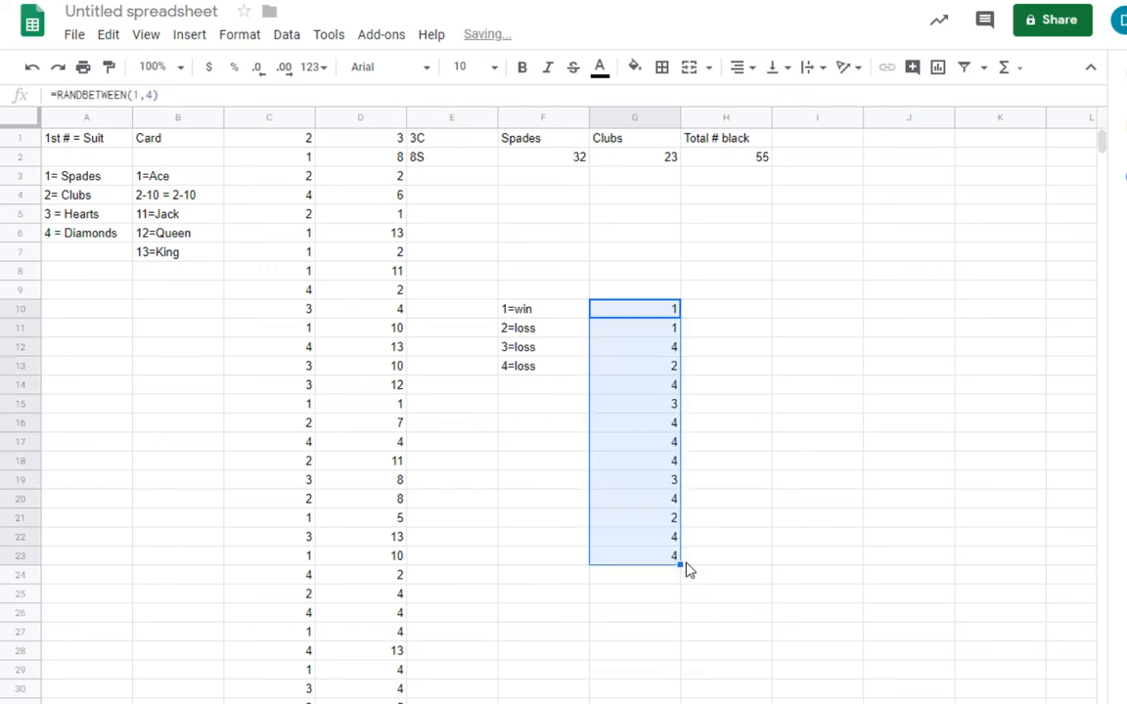
Enter the heading # Wins in cell H9
click(743, 293)
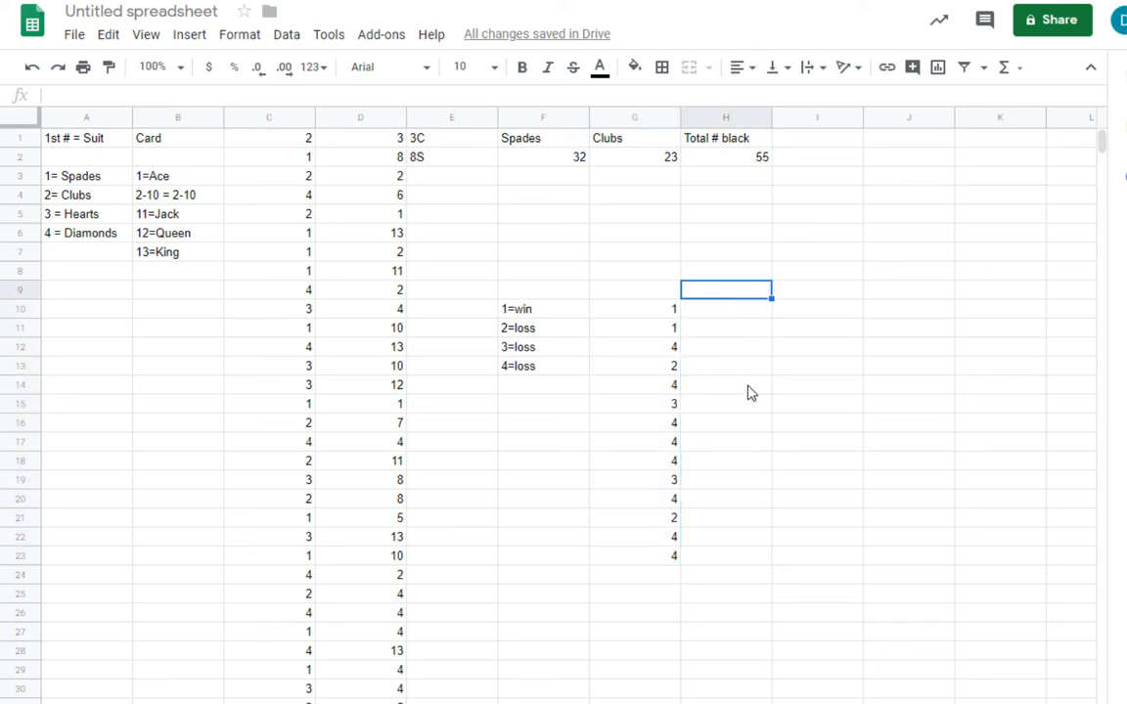
text(# Wins)
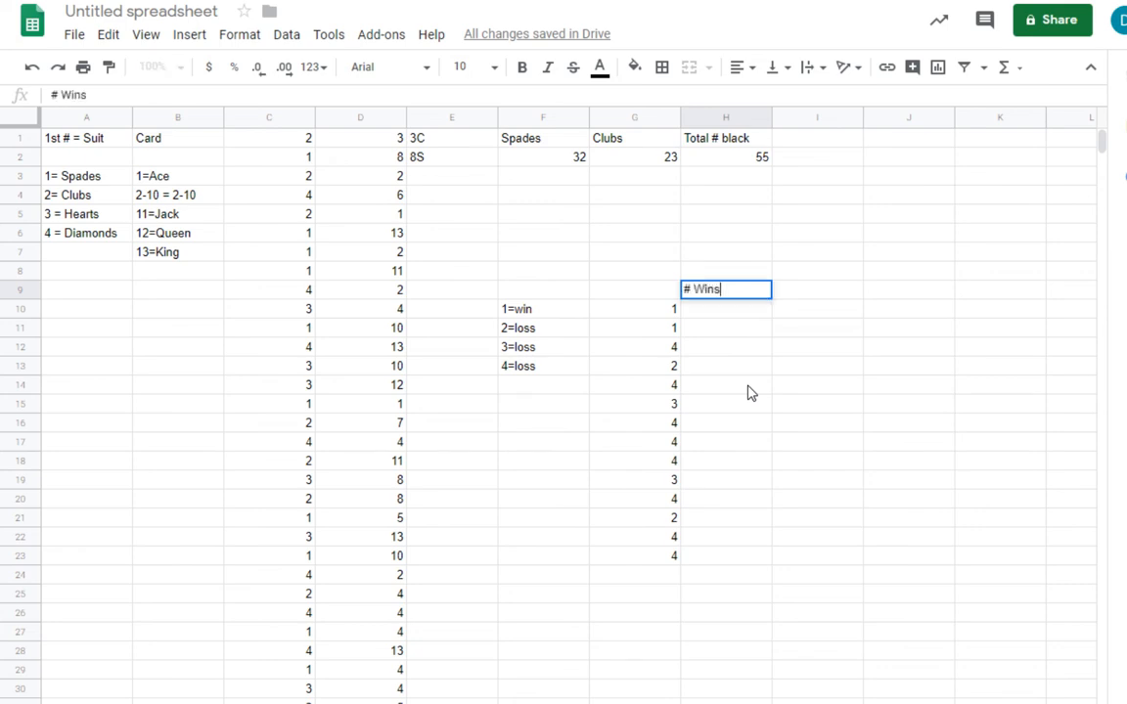
click(719, 320)
Count the wins among the random numbers in cell H10 with the formula =COUNTIF(G10:G23,1)
click(537, 311)
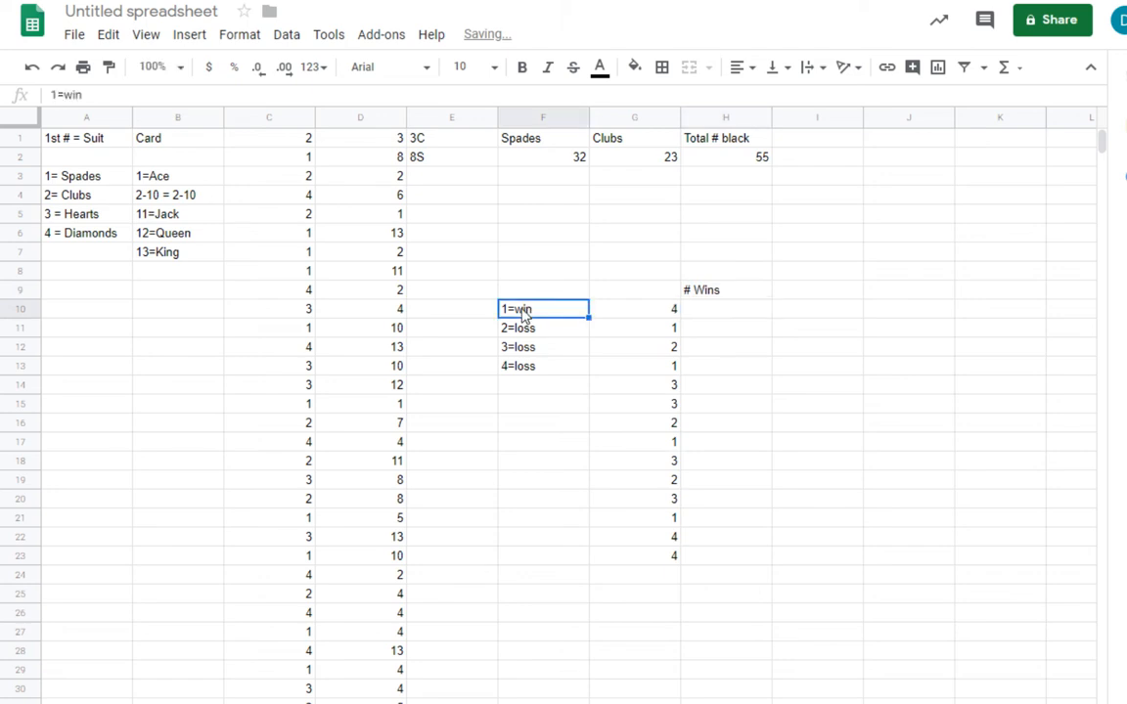
click(704, 311)
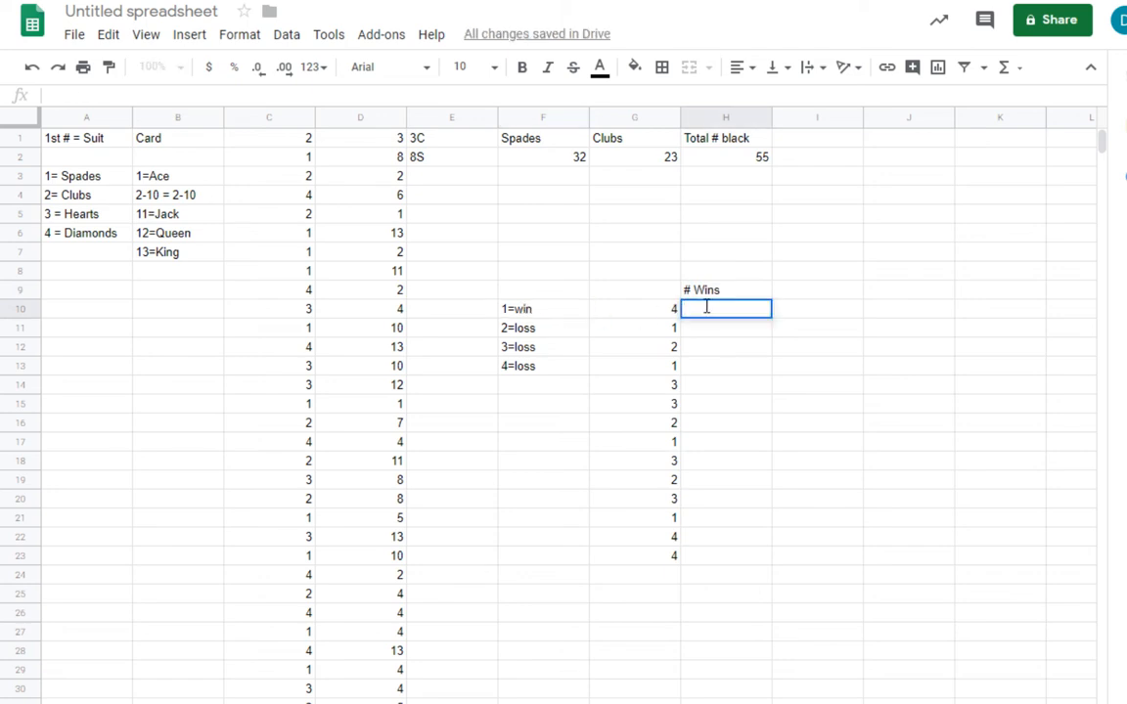
text(=con)
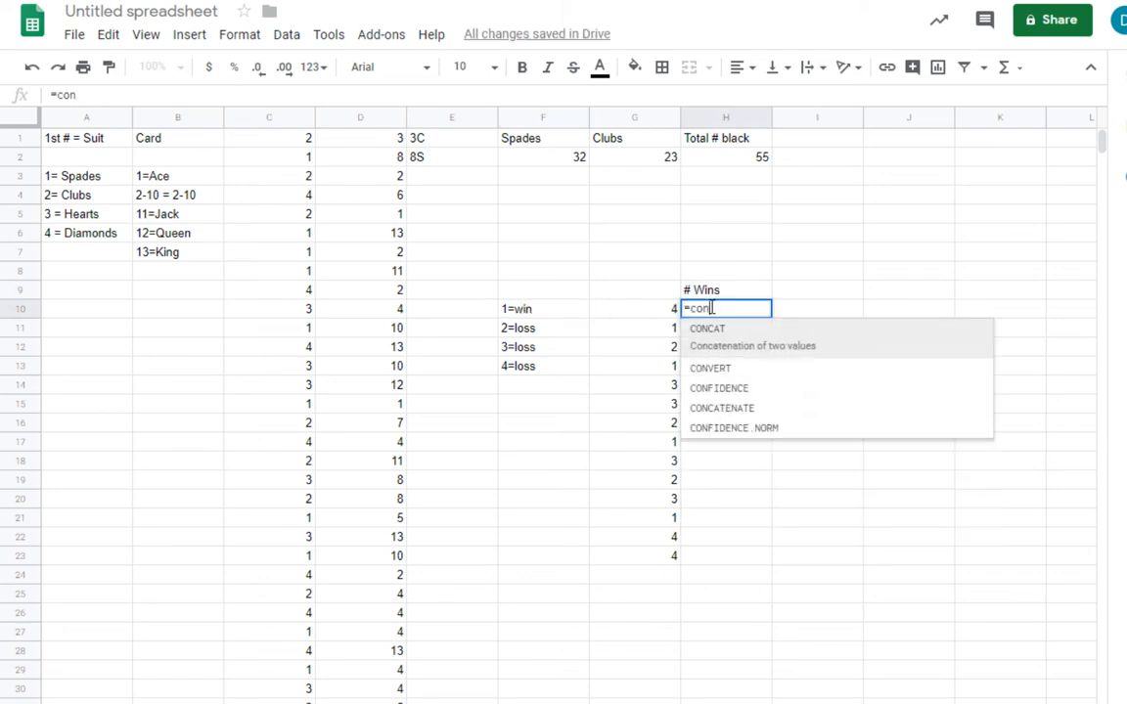
key(BackSpace)
text(unt)
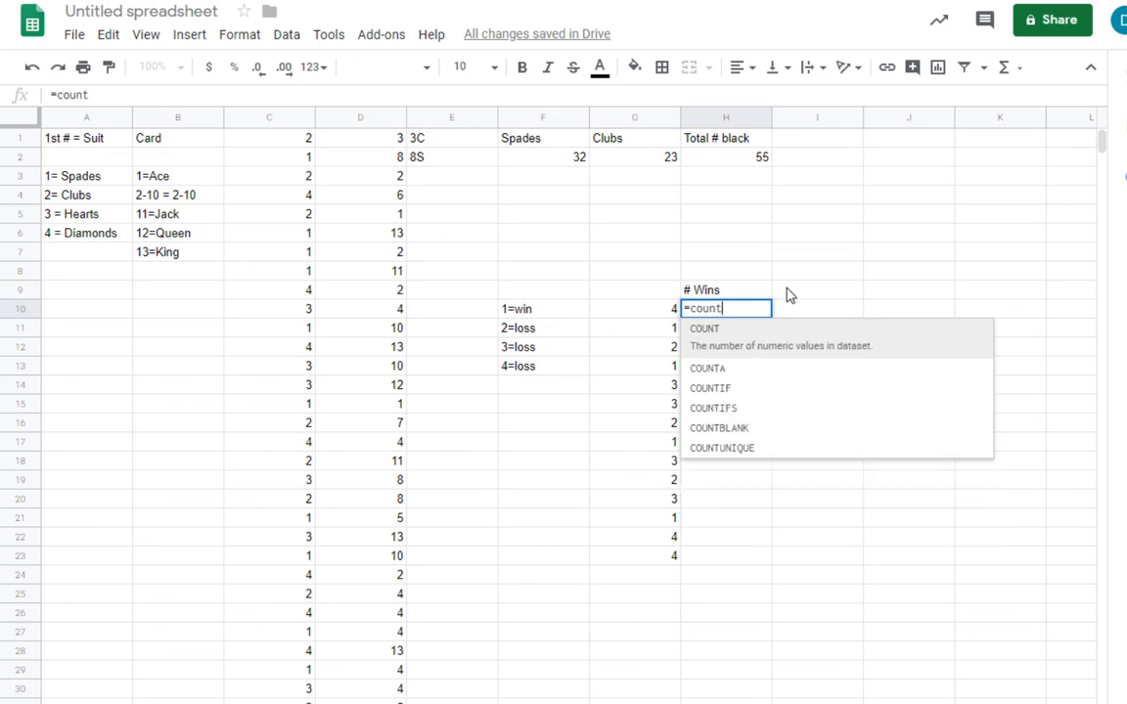
key(Down)
key(Down)
key(Tab)
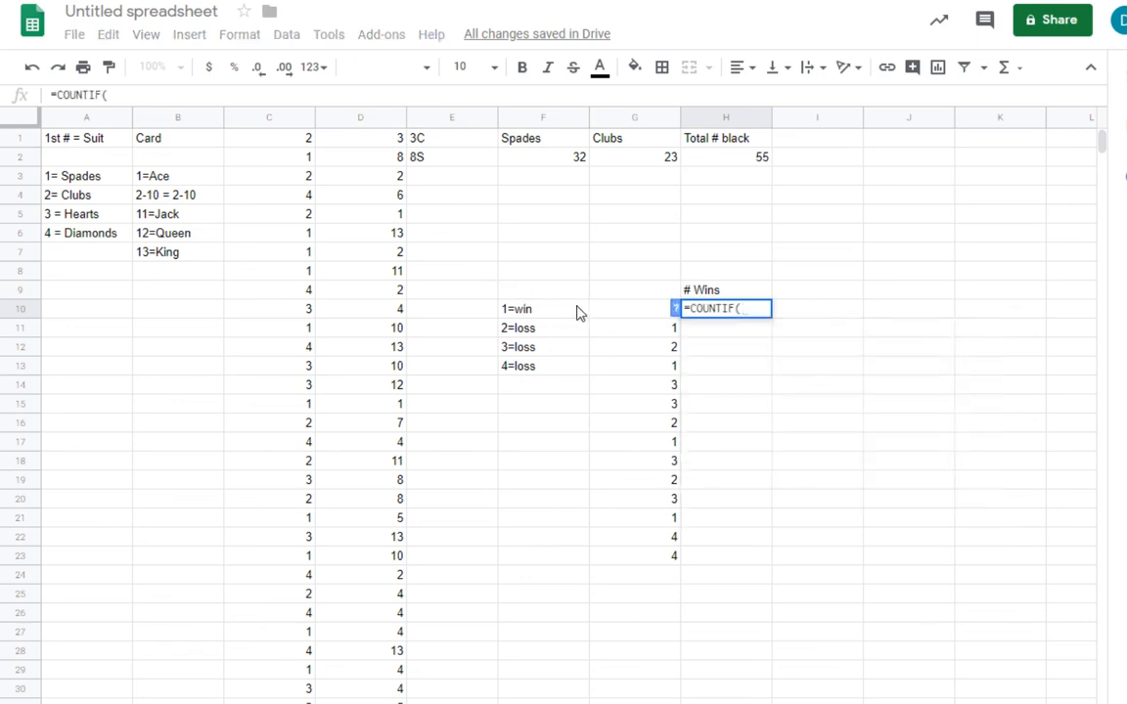
drag(608, 309, 663, 553)
text(,1))
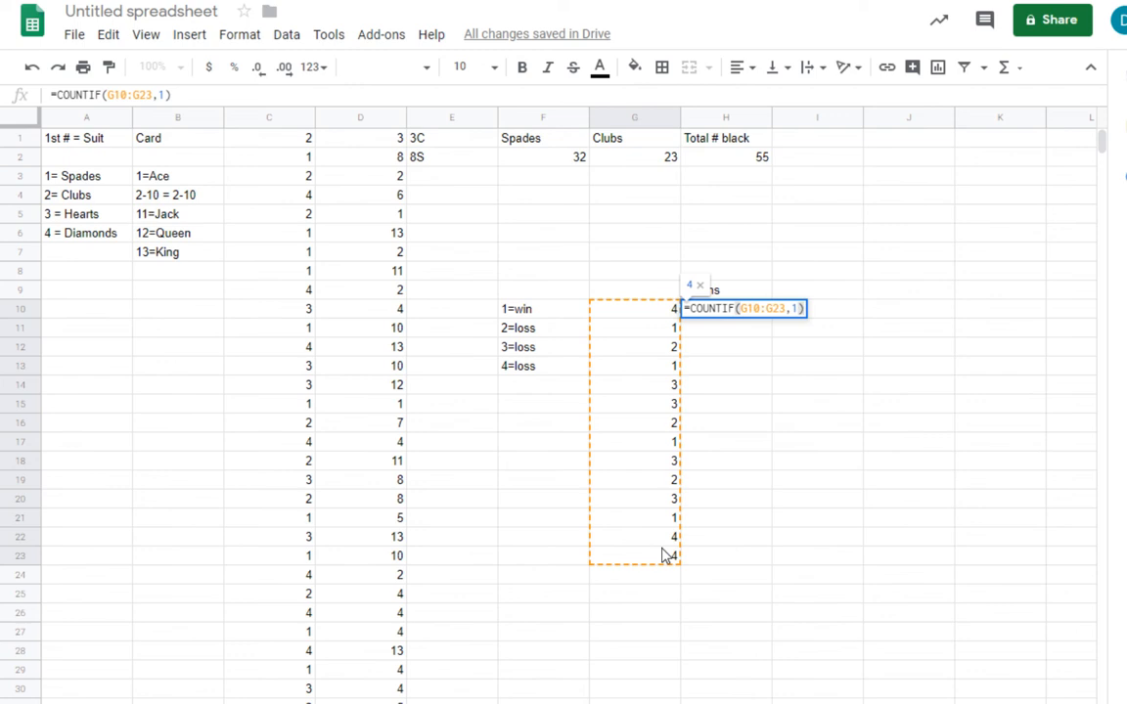
key(Return)
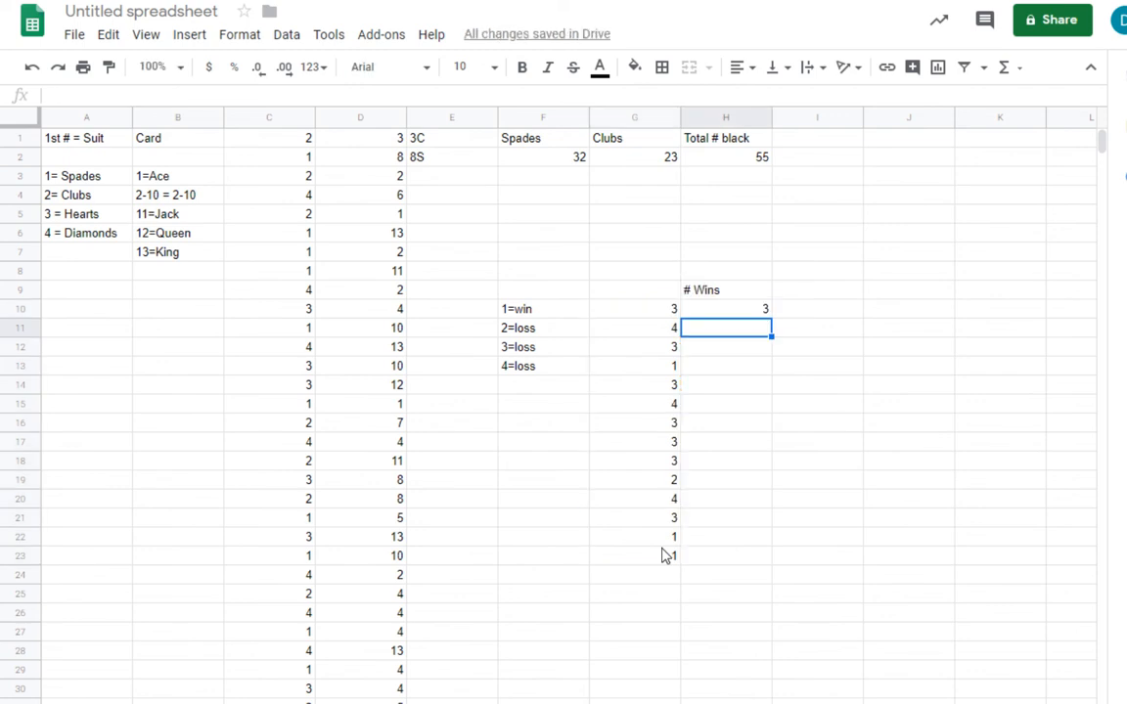
Calculate the win percentage in cell I10 with the formula =H10/14*100
double_click(738, 314)
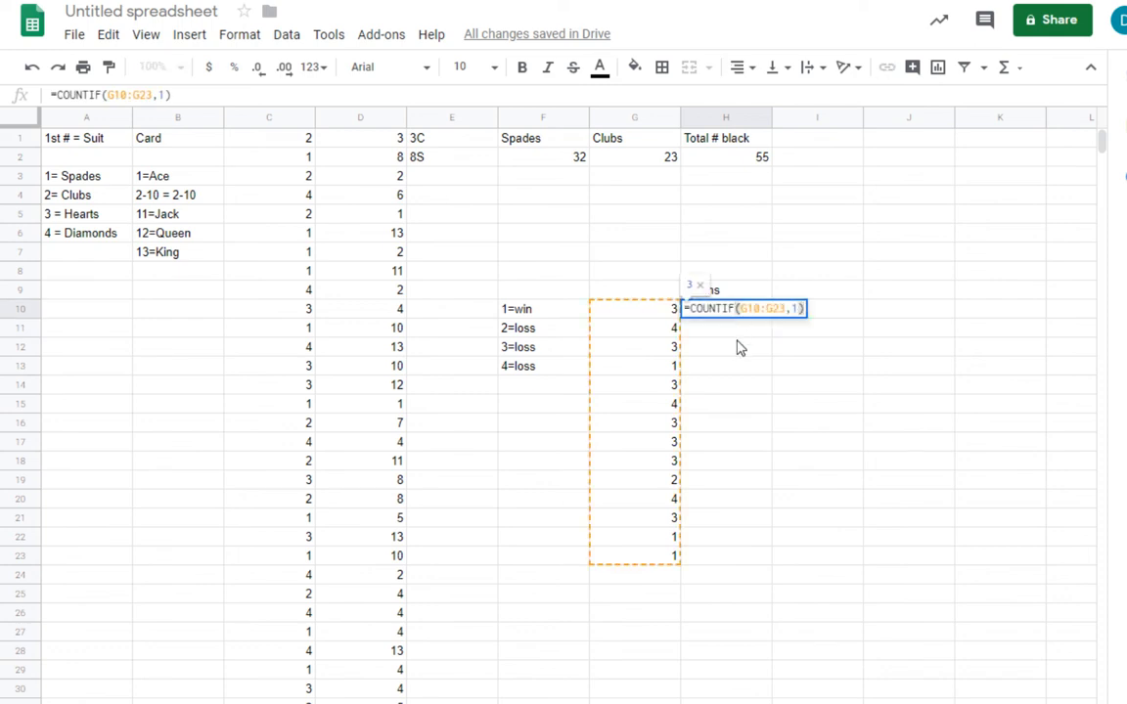
click(744, 342)
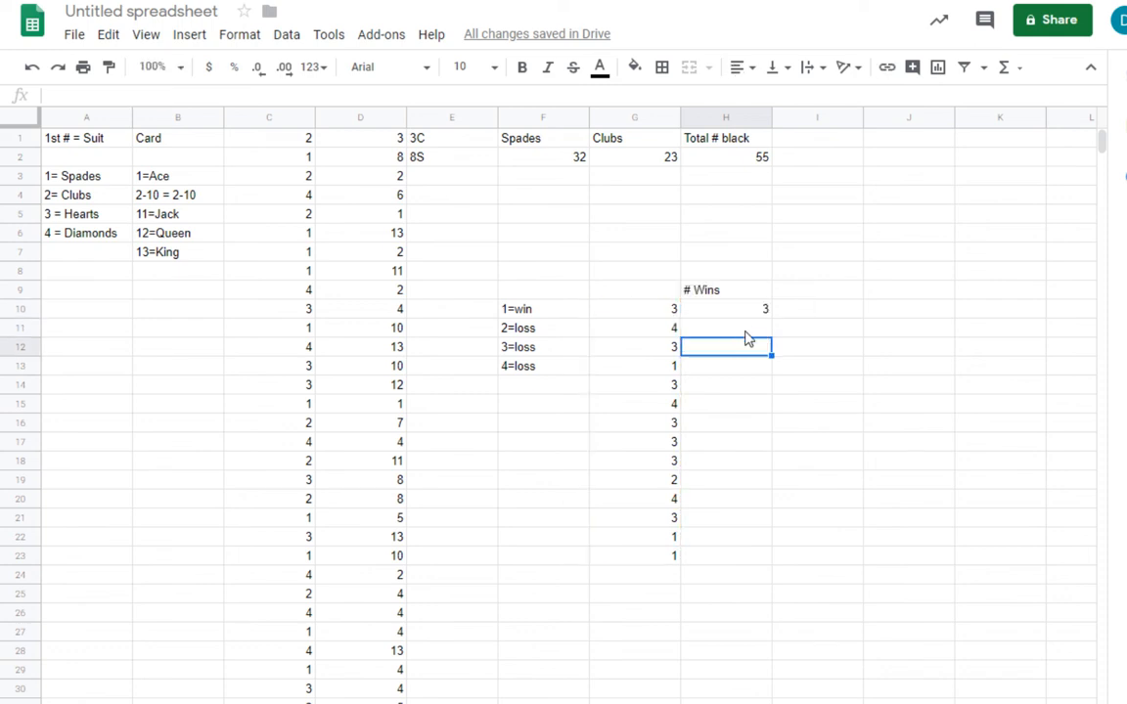
click(818, 313)
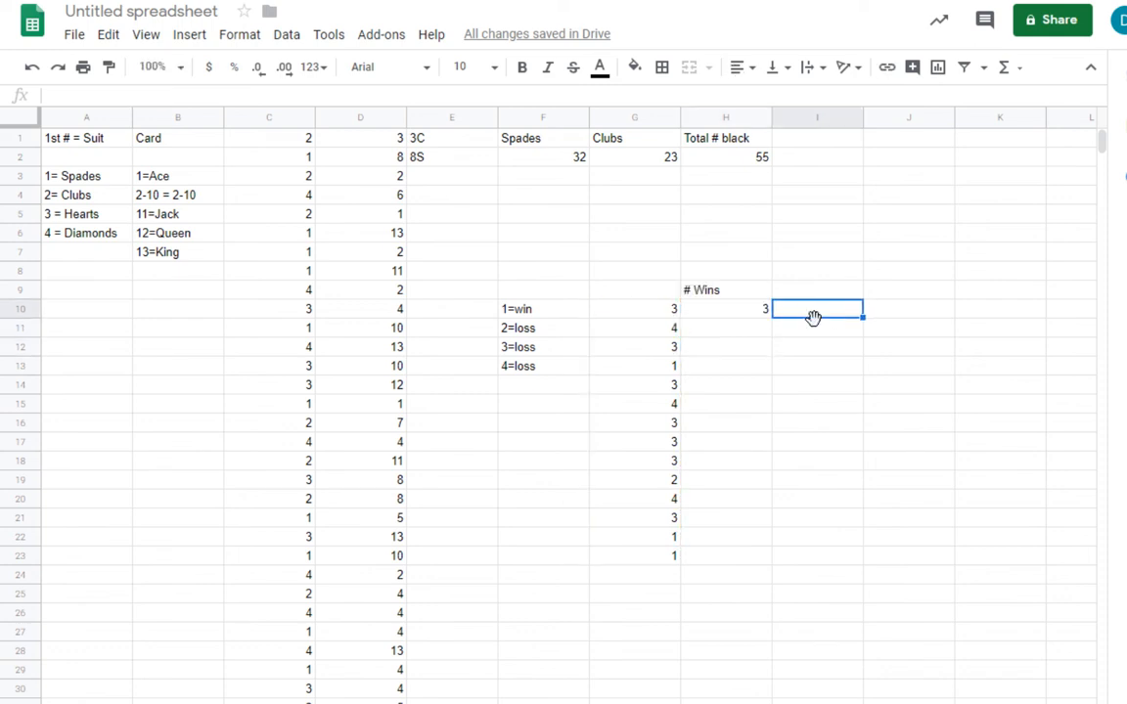
text(=)
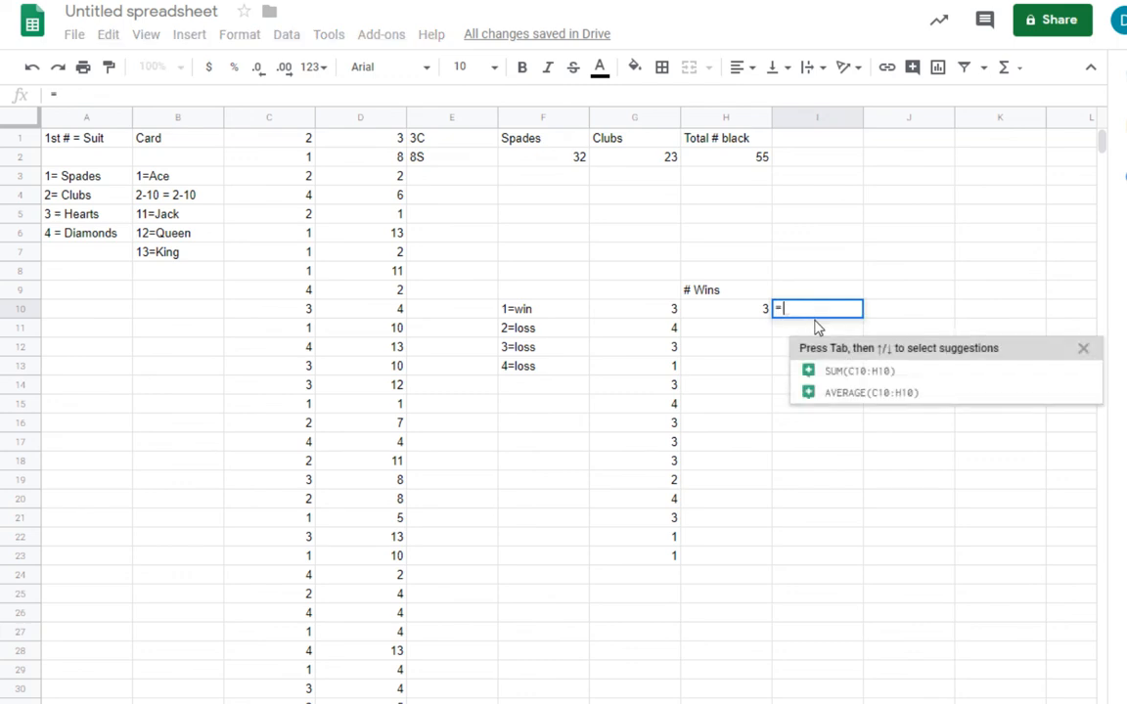
click(753, 311)
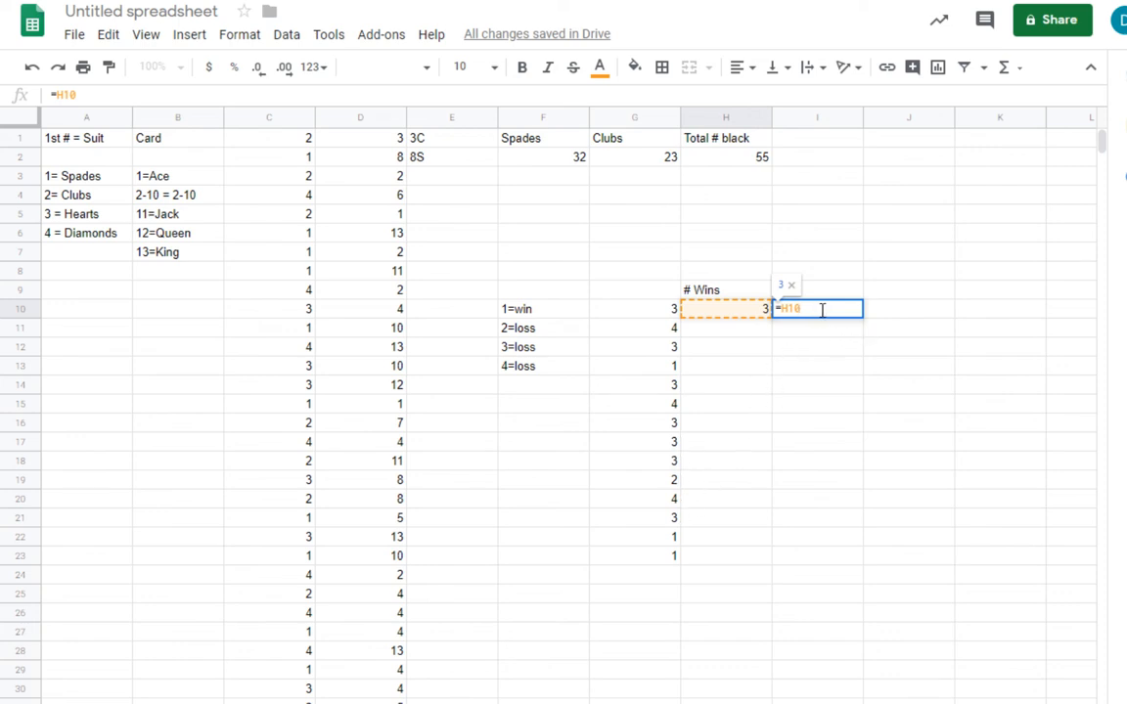
text(/14*1)
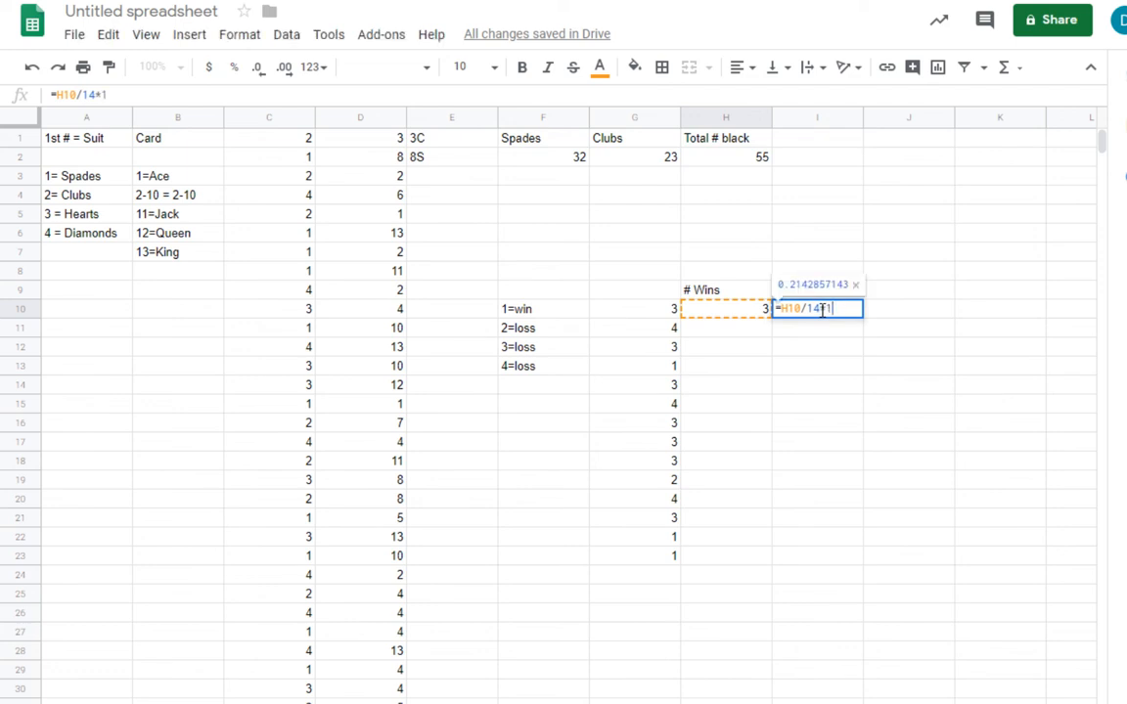
text(00)
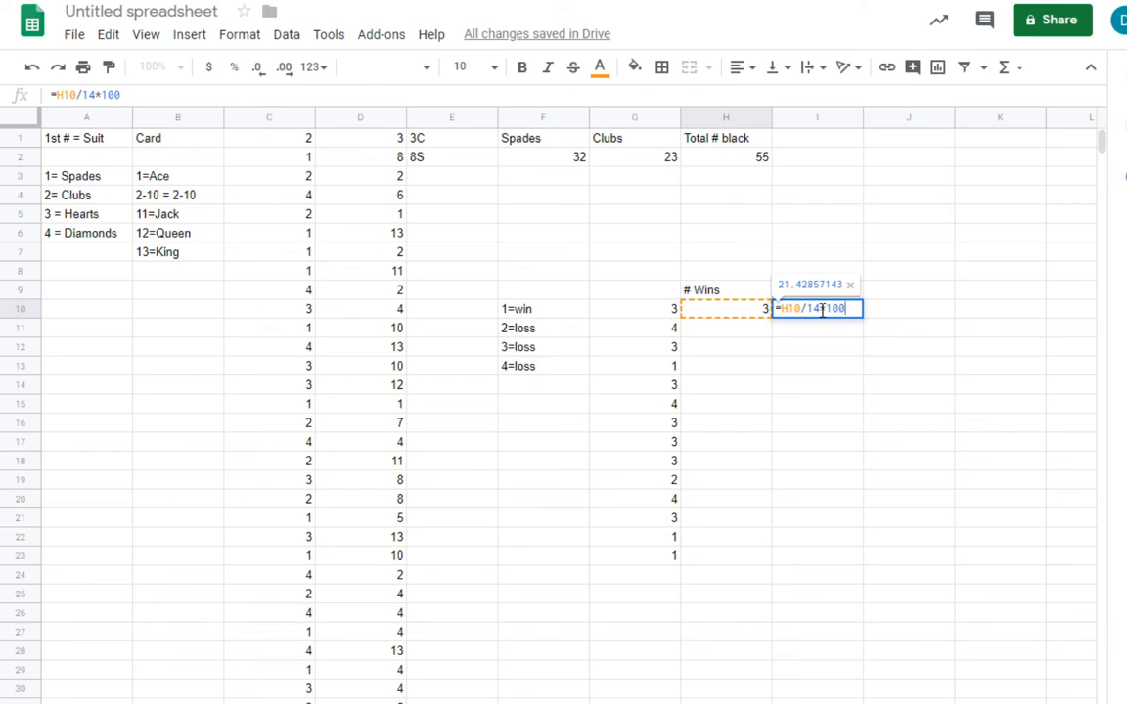
key(Return)
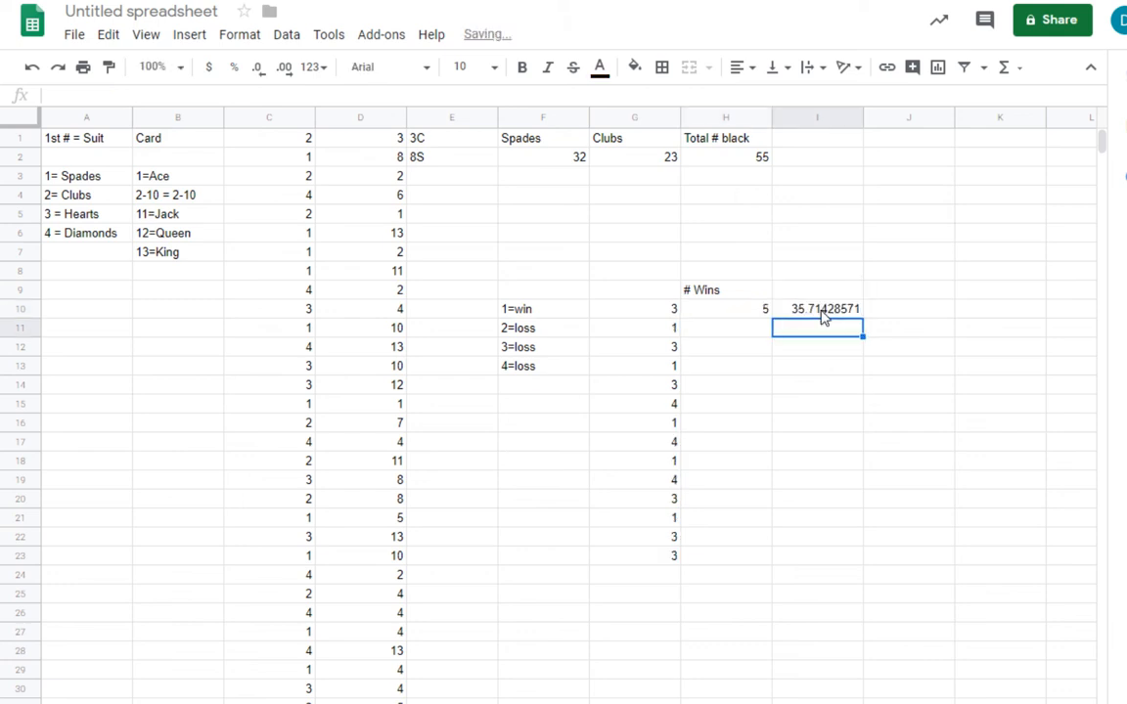
Redraw the random numbers repeatedly by entering the letter a in cells I11 to I13, and clear those cells
click(824, 311)
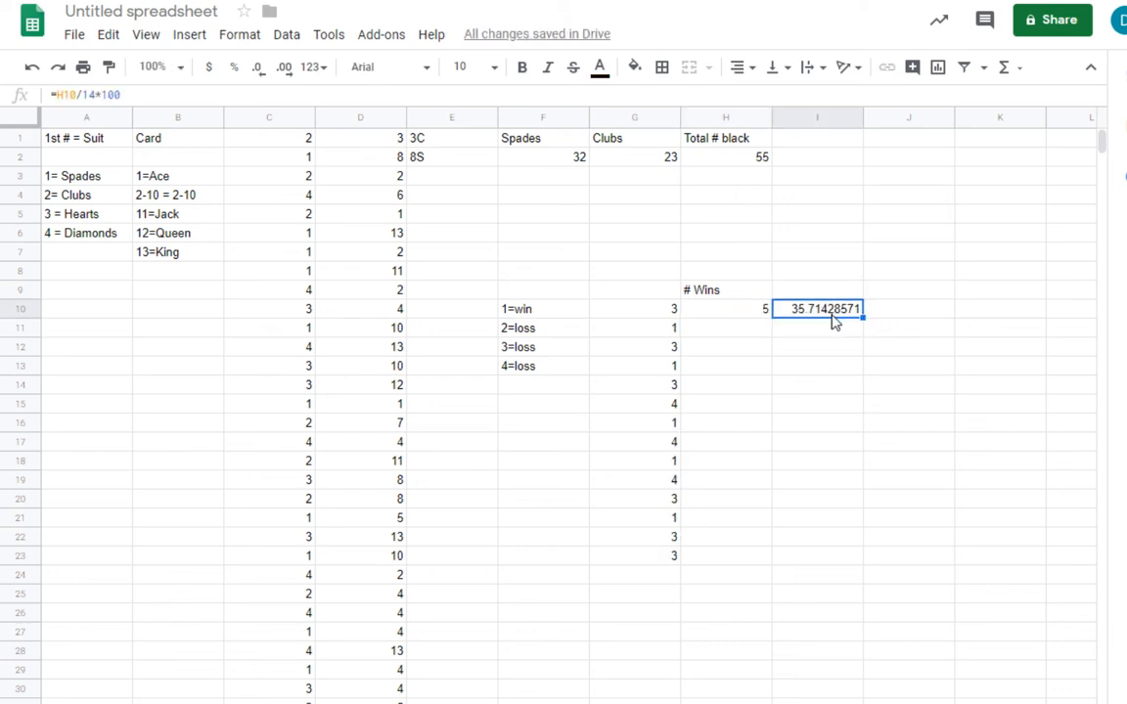
double_click(833, 313)
key(Return)
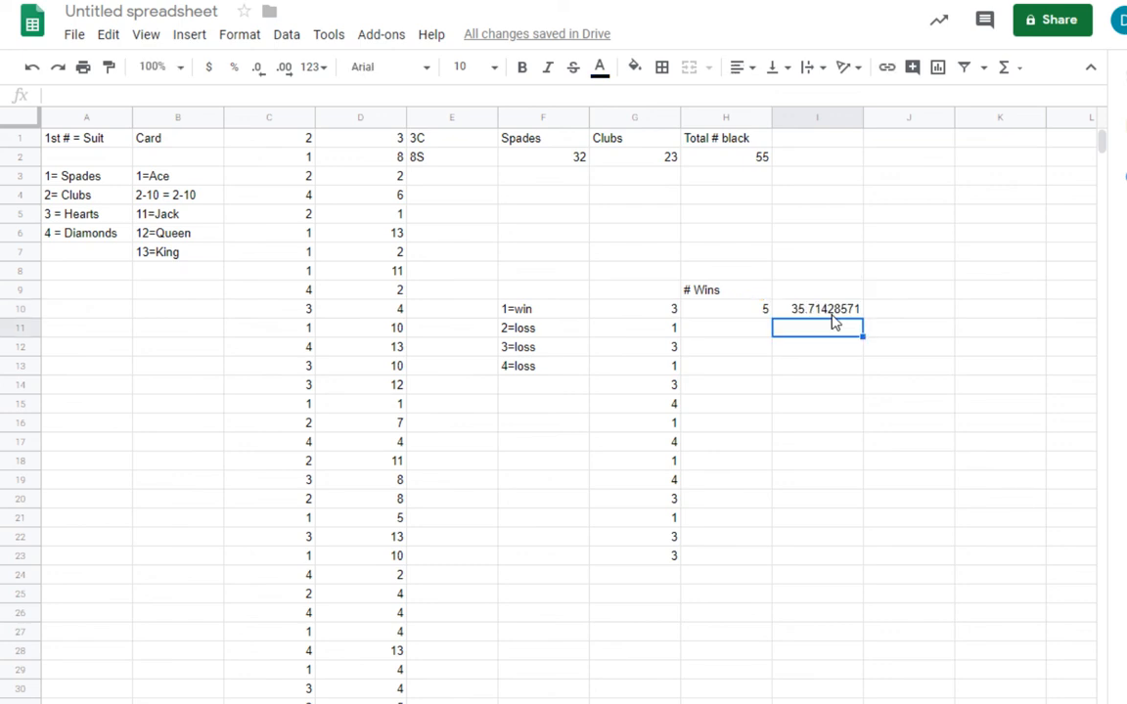
key(Return)
text(a)
key(Return)
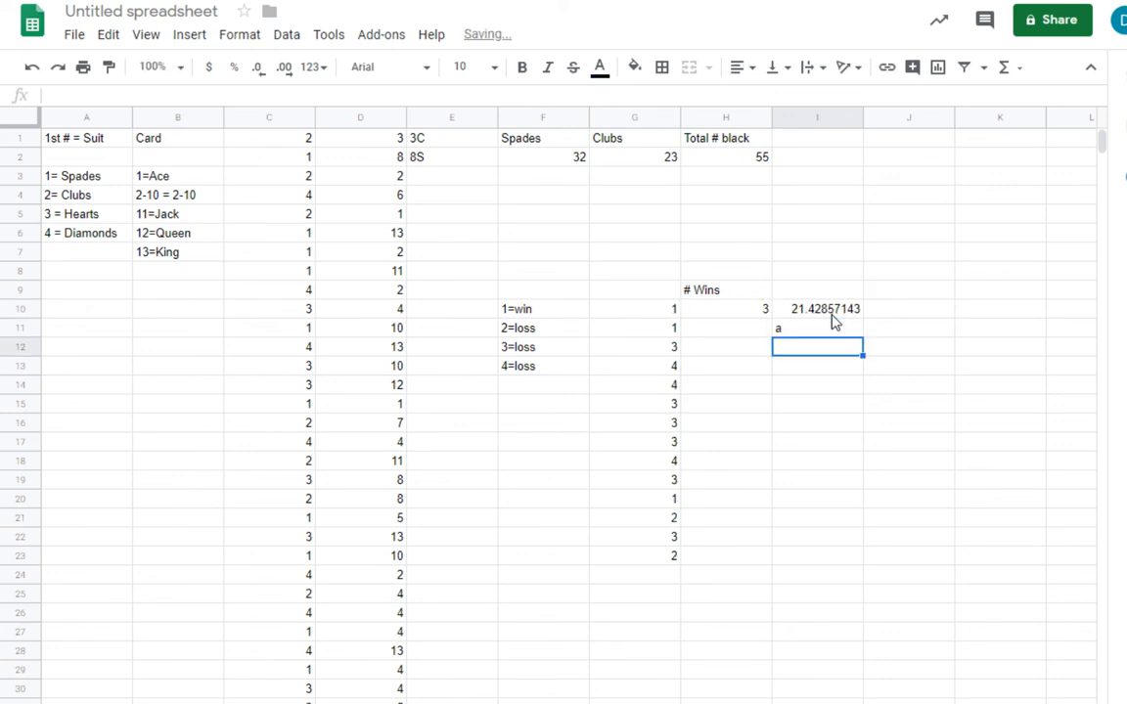
text(a)
key(Return)
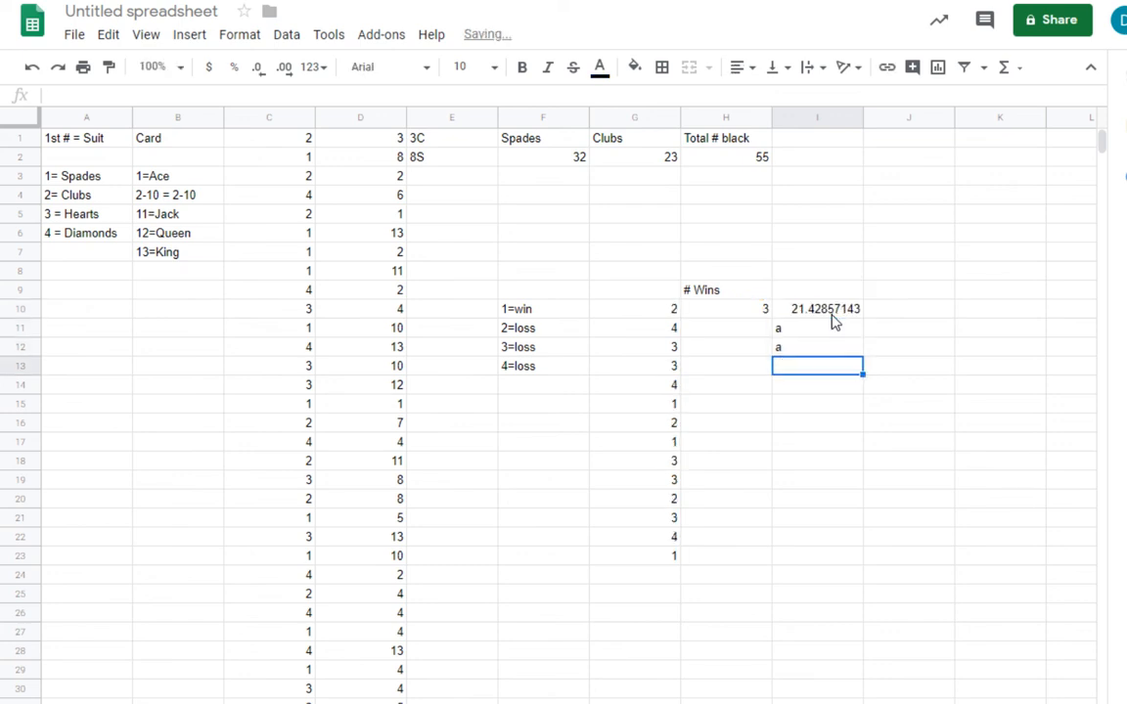
text(a)
key(Return)
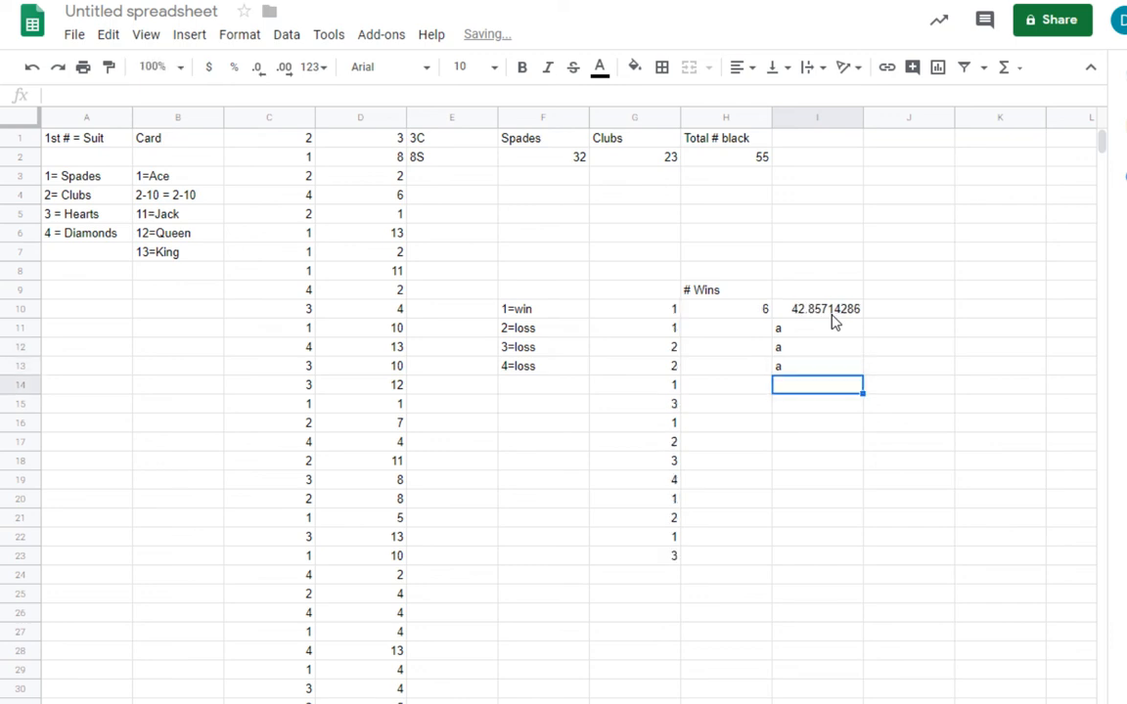
drag(817, 331, 831, 372)
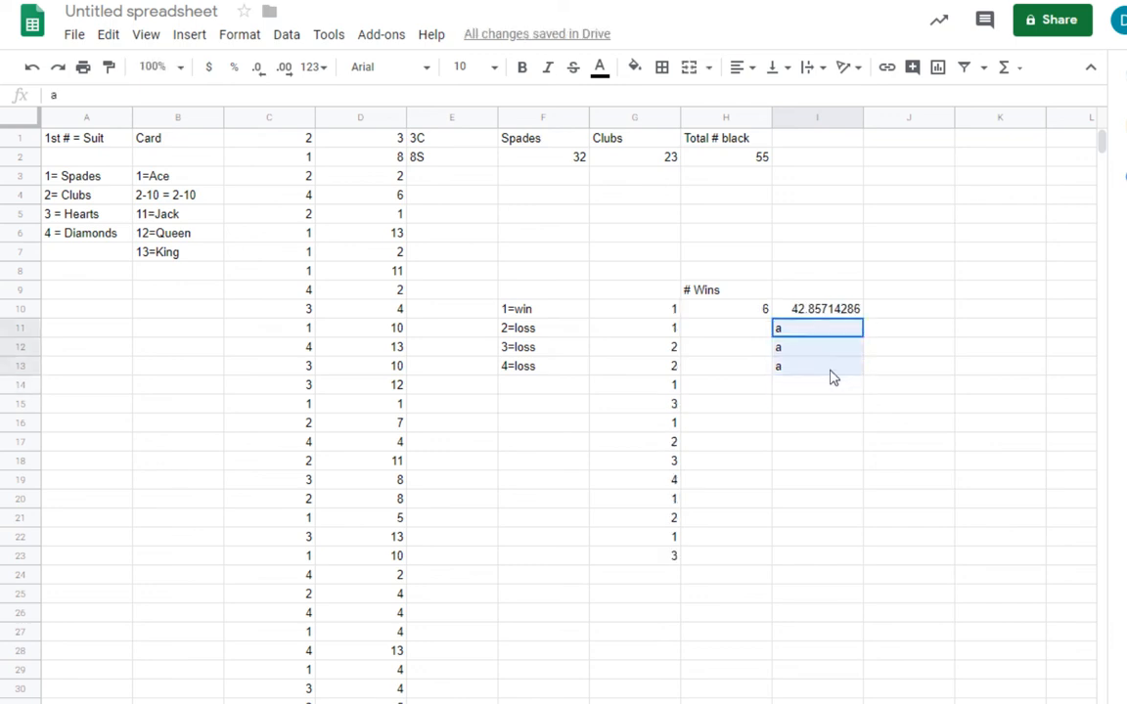
key(Delete)
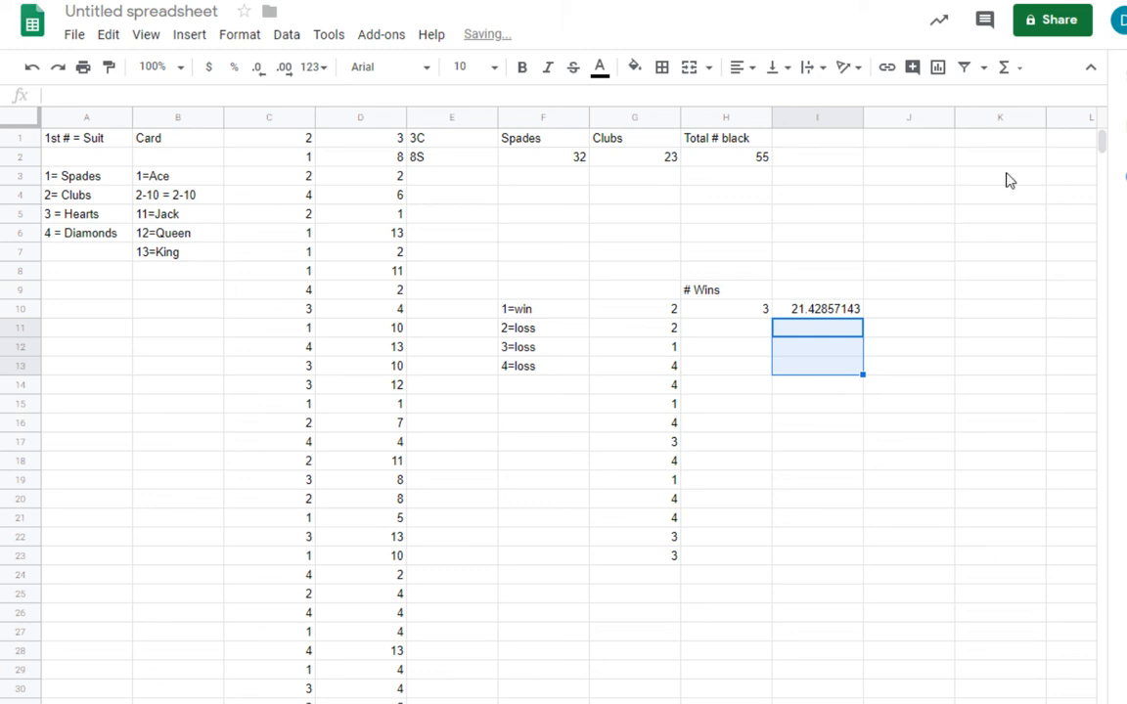
Reduce the win percentage in cell I10 to one decimal place
click(827, 309)
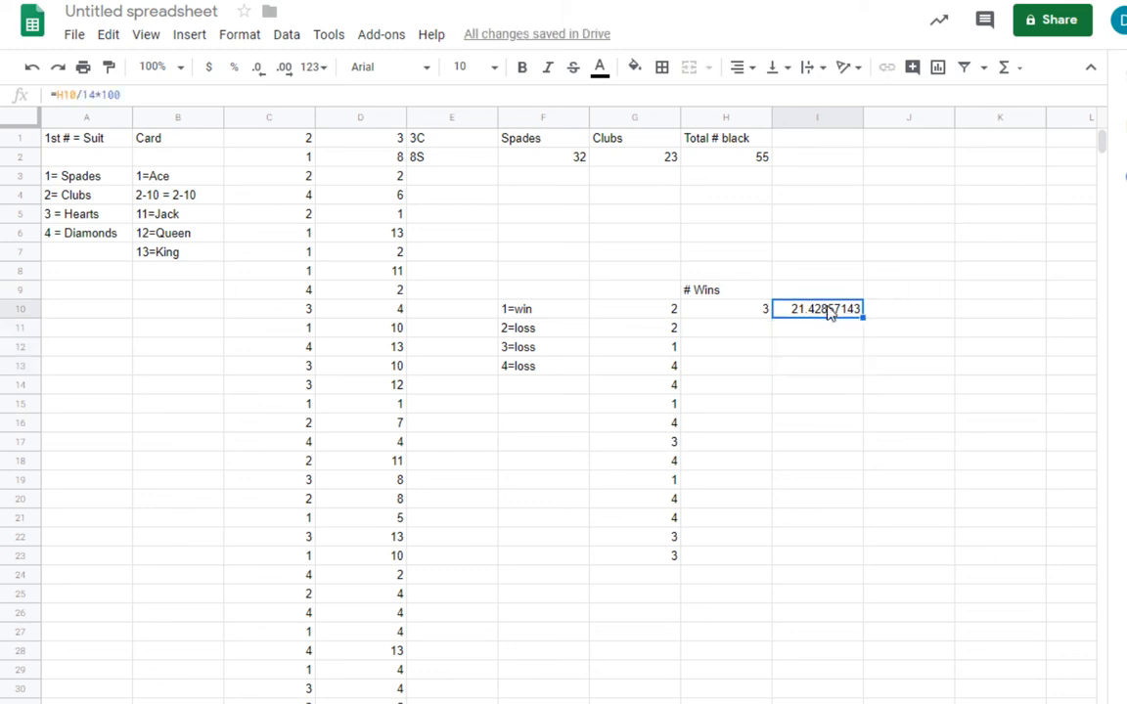
click(261, 79)
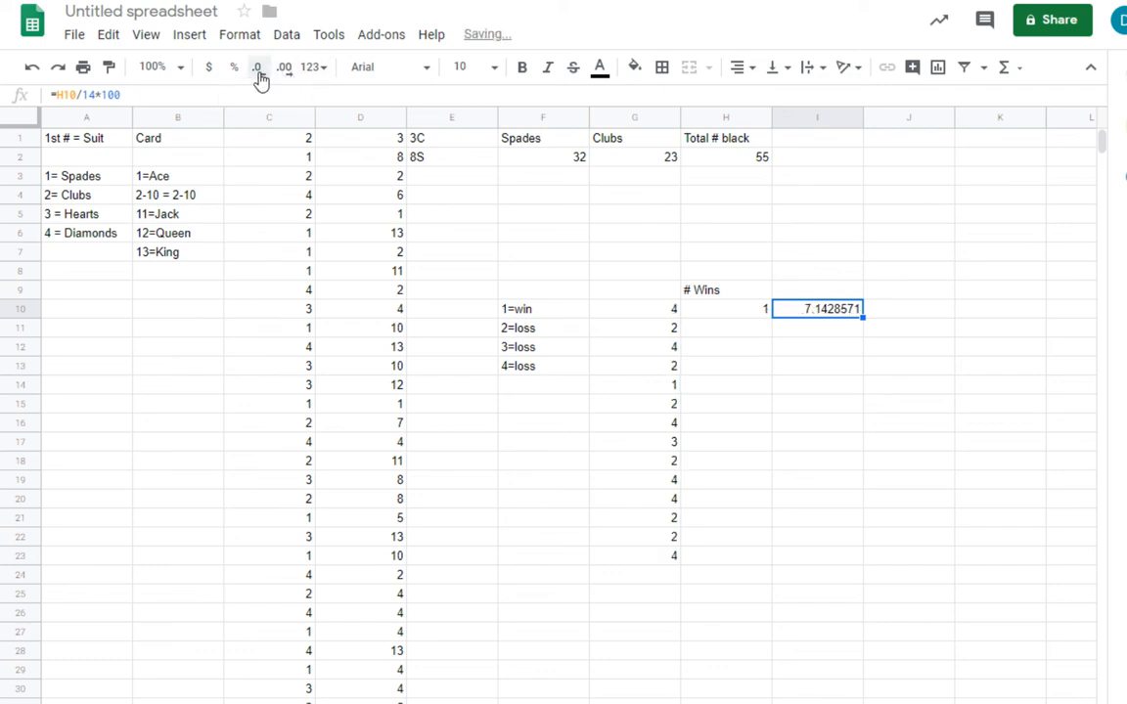
click(260, 79)
click(261, 79)
click(260, 79)
click(260, 79)
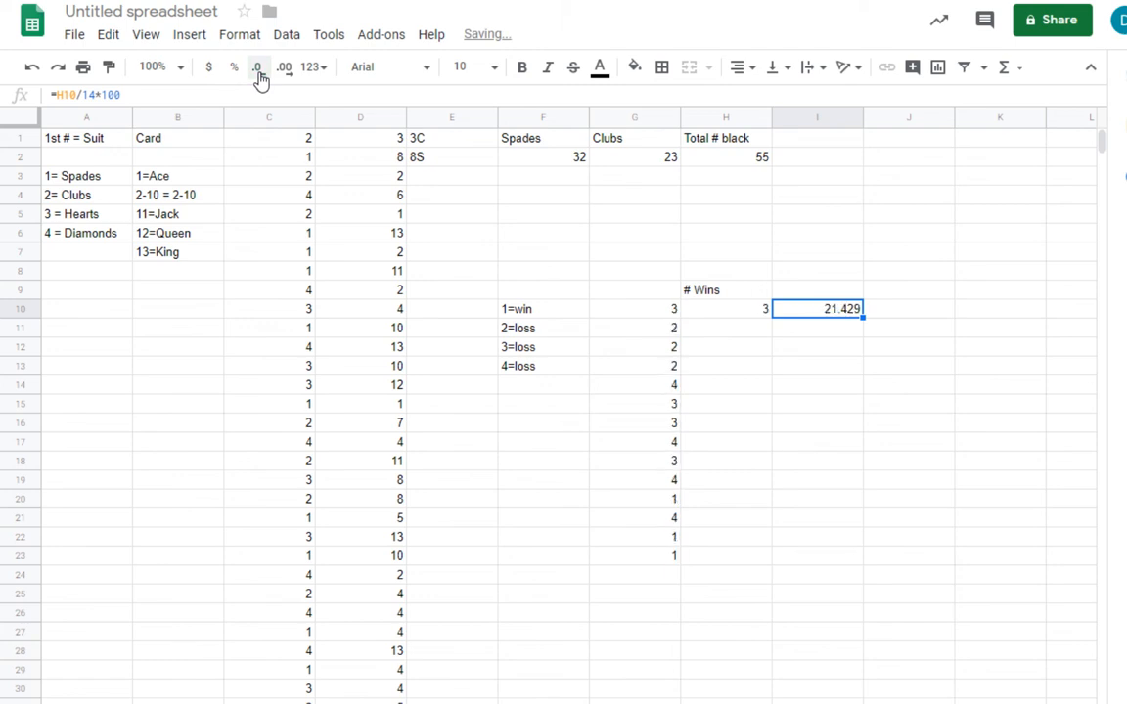
click(261, 79)
click(260, 79)
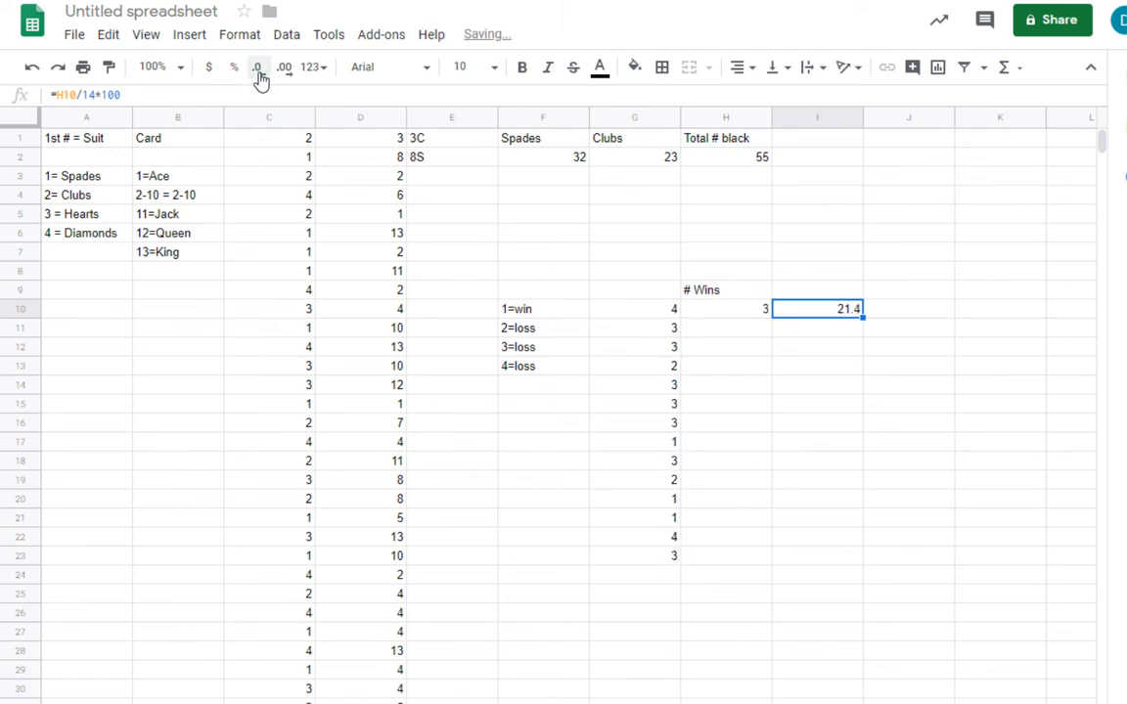
click(855, 332)
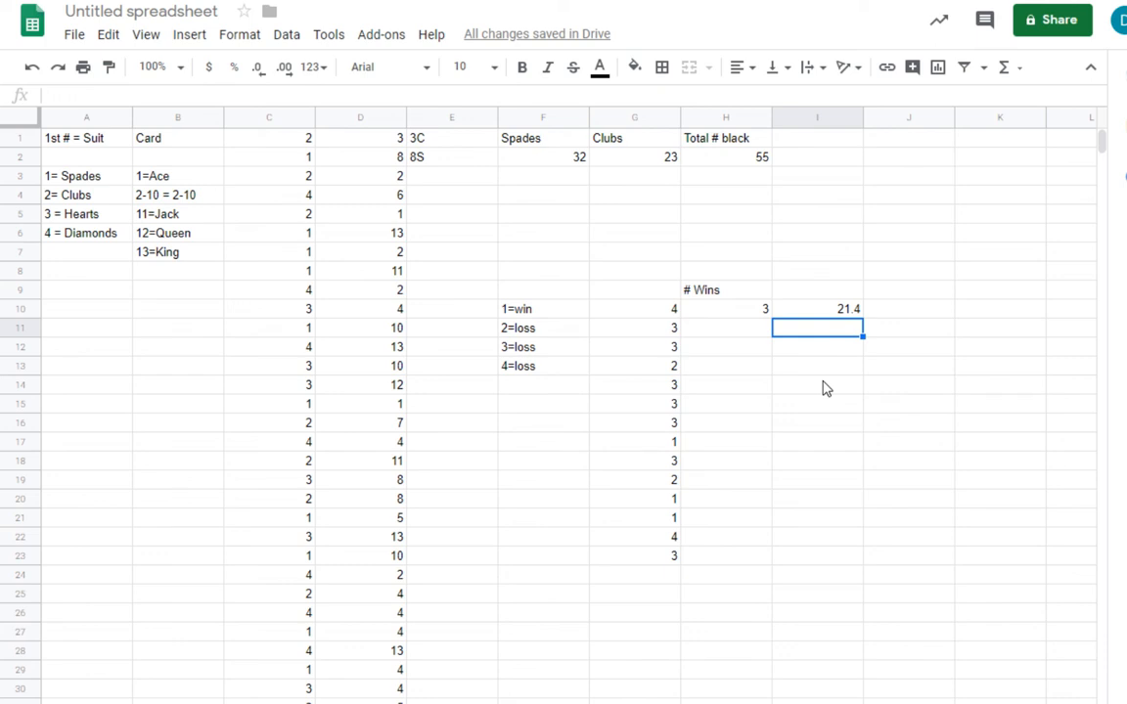
Review the outcome key in cells F10 to F13 and the win percentage in cell I10
click(513, 291)
click(524, 311)
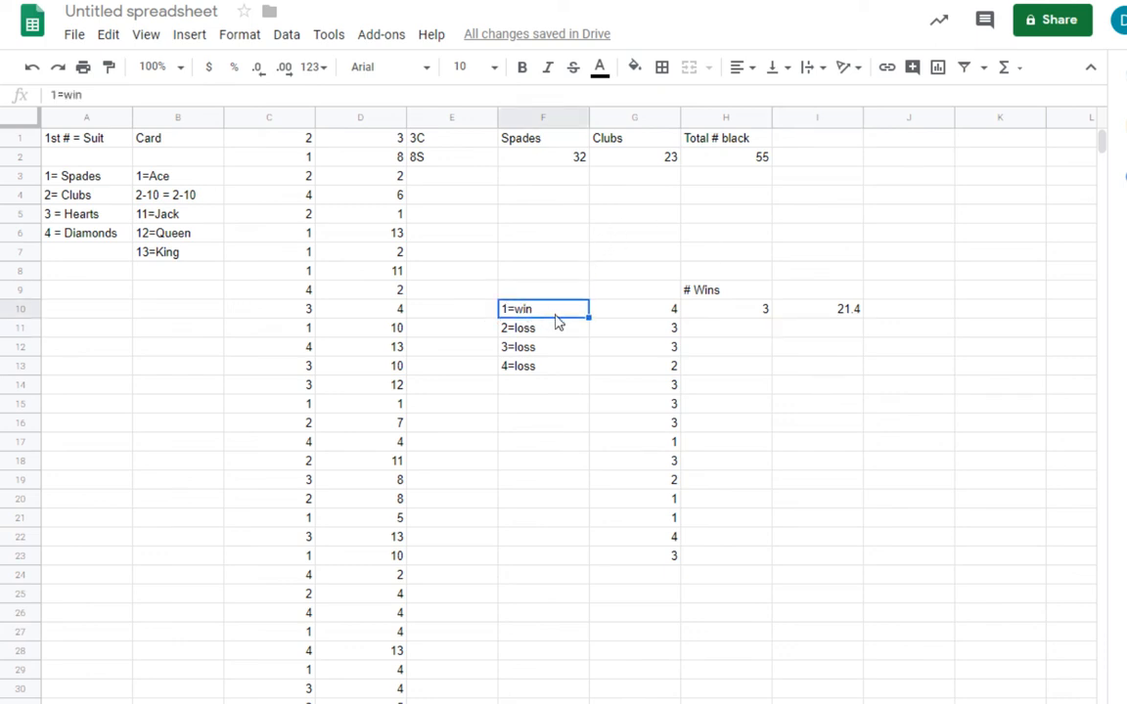
click(549, 366)
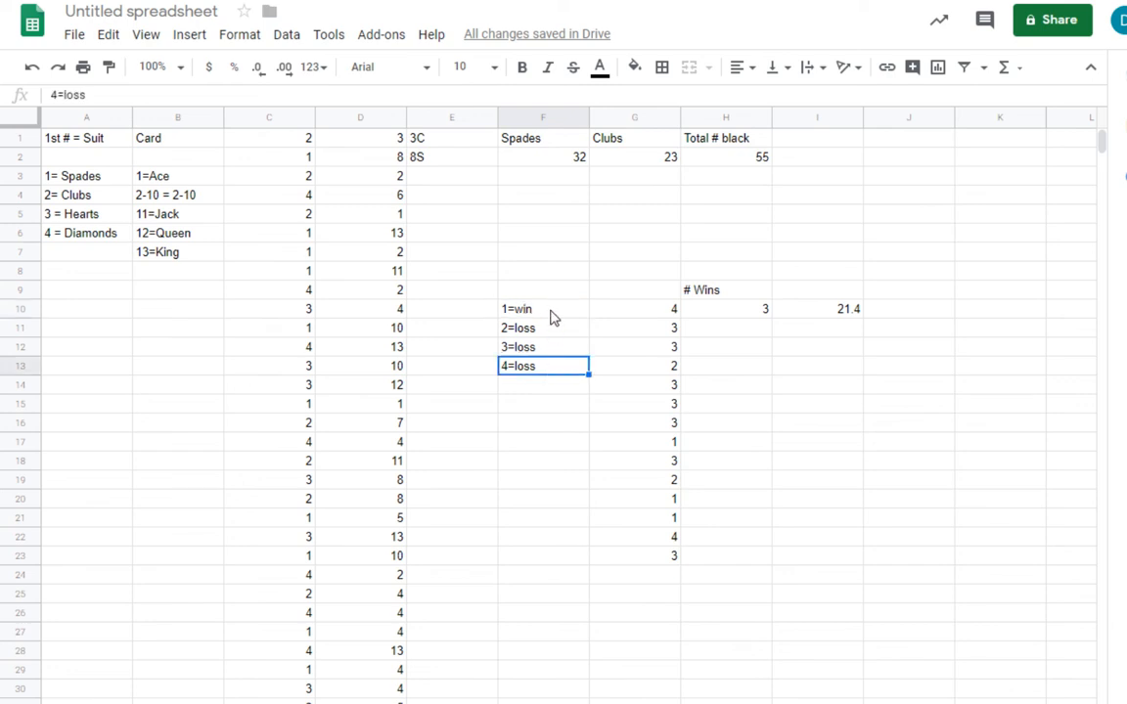
click(554, 316)
click(543, 369)
click(558, 319)
click(543, 370)
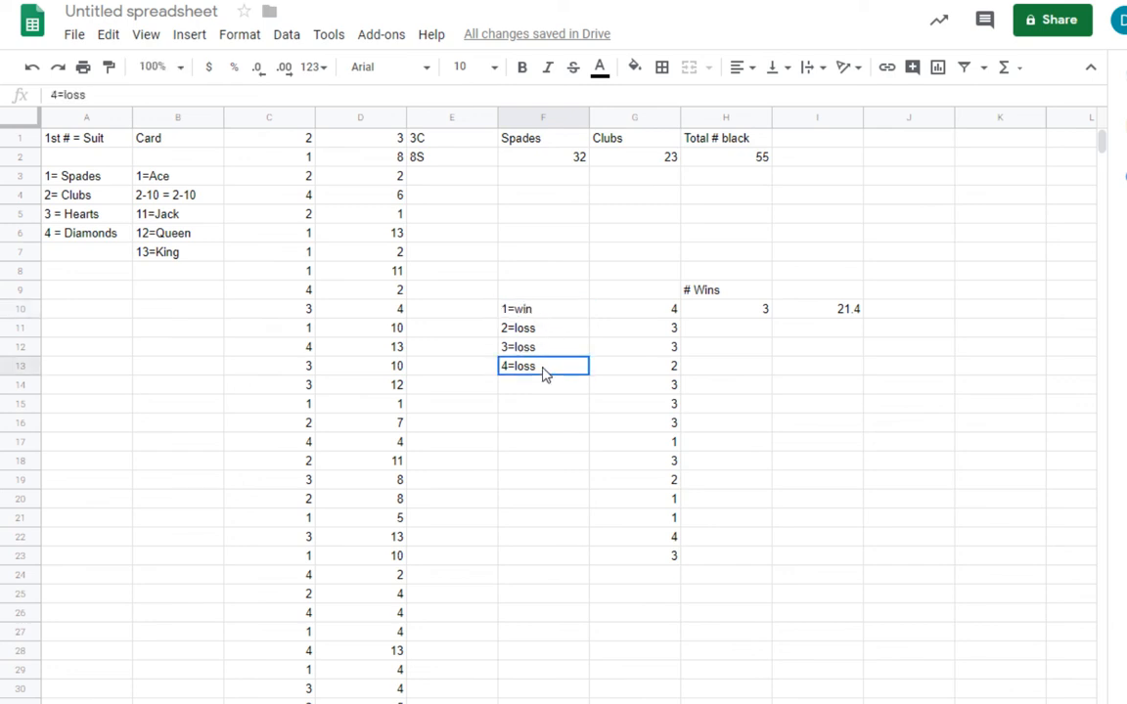
click(836, 313)
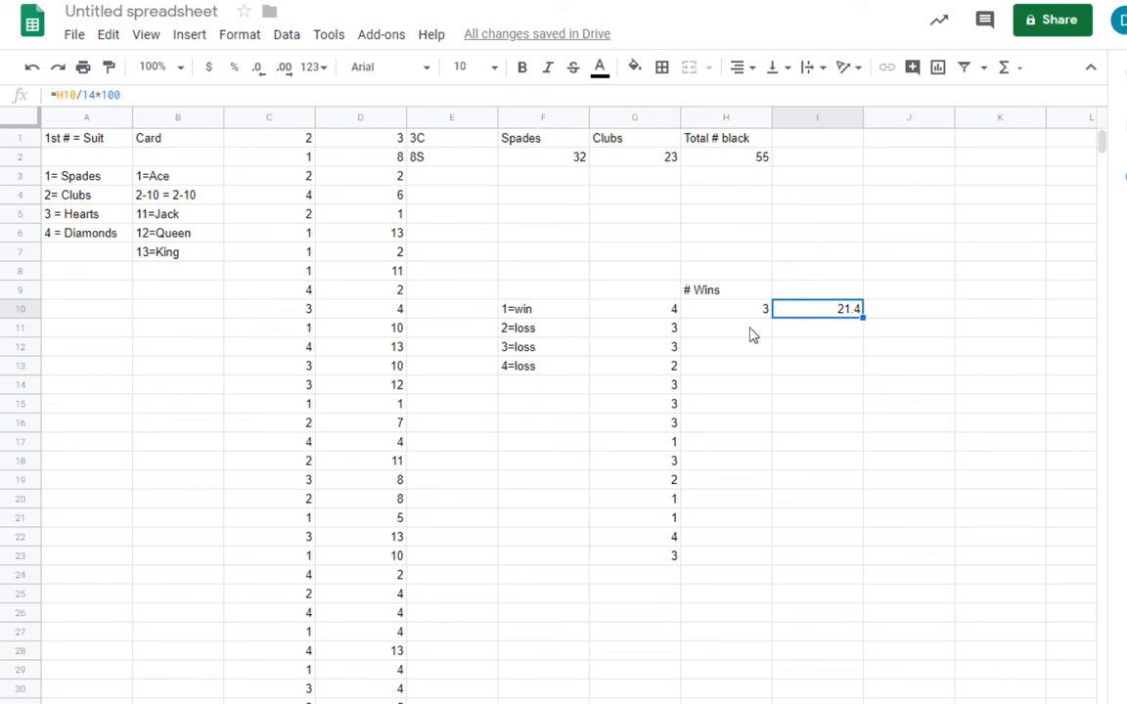
Redraw the random numbers several times by entering a, a, d, d and f in cells I16 to I20
click(798, 422)
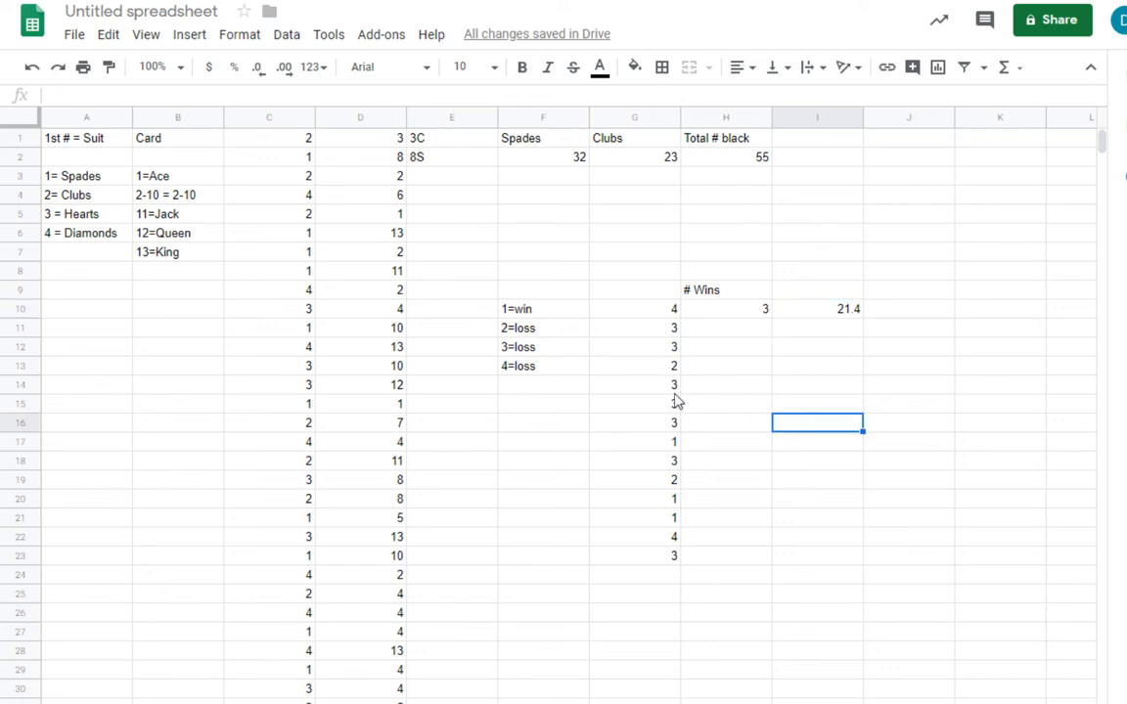
text(a)
key(Return)
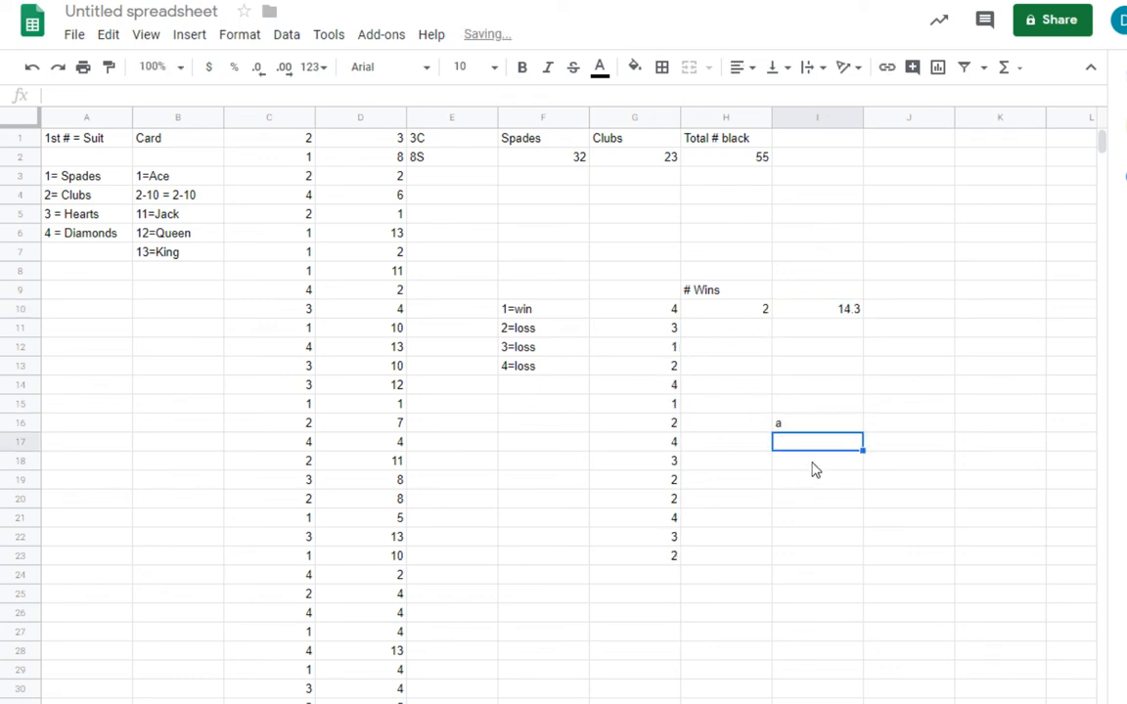
text(a)
key(Return)
text(d)
key(Return)
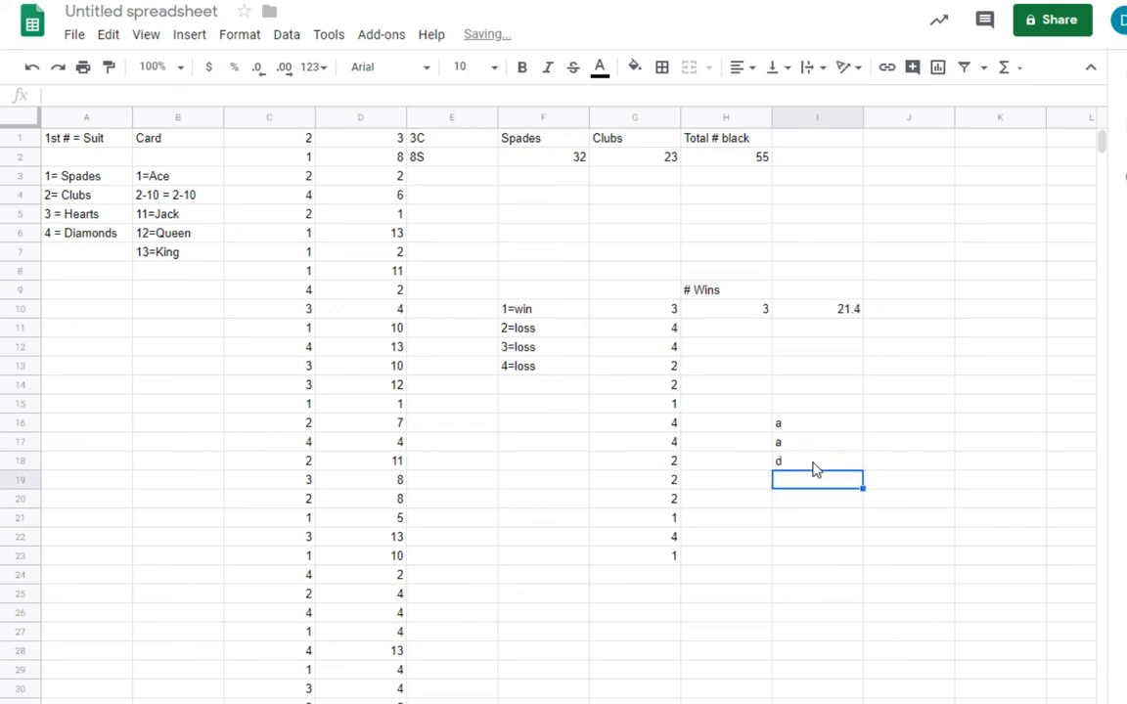
text(d)
key(Return)
text(f)
key(Return)
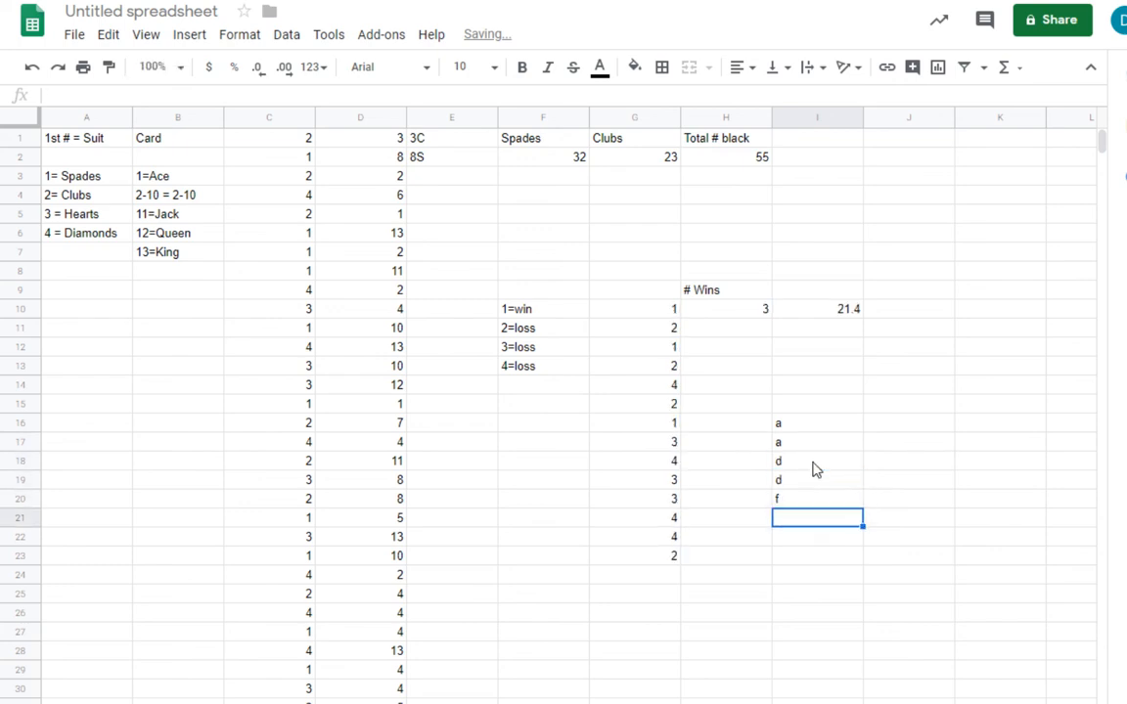
key(Return)
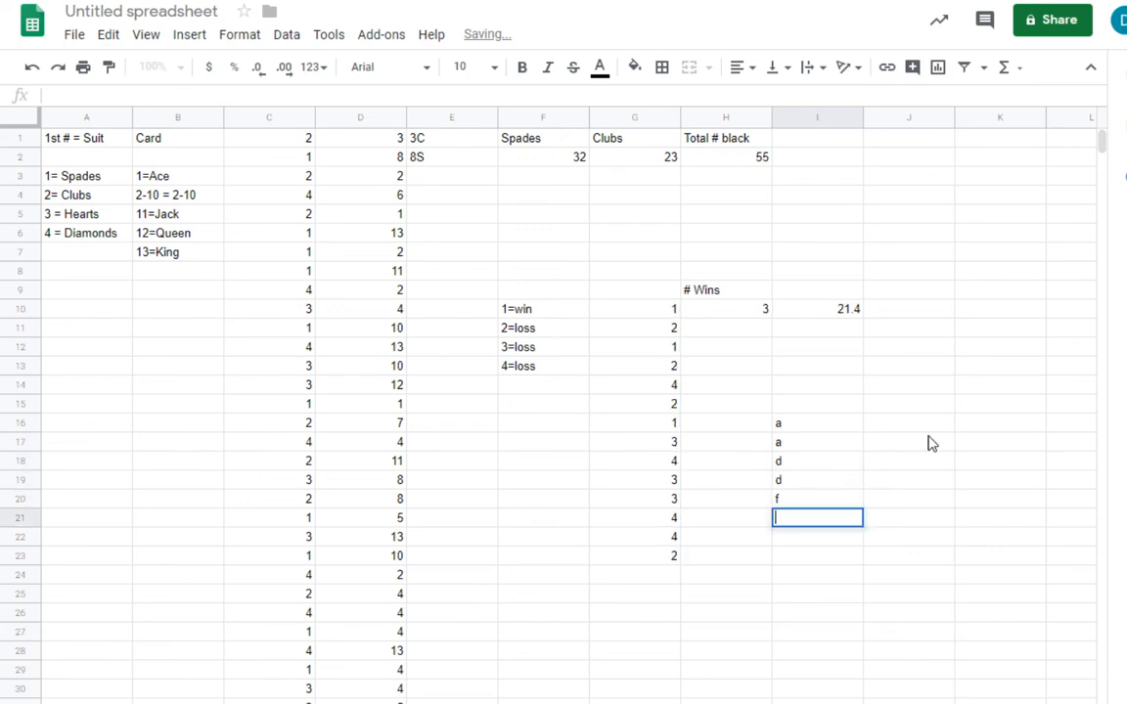